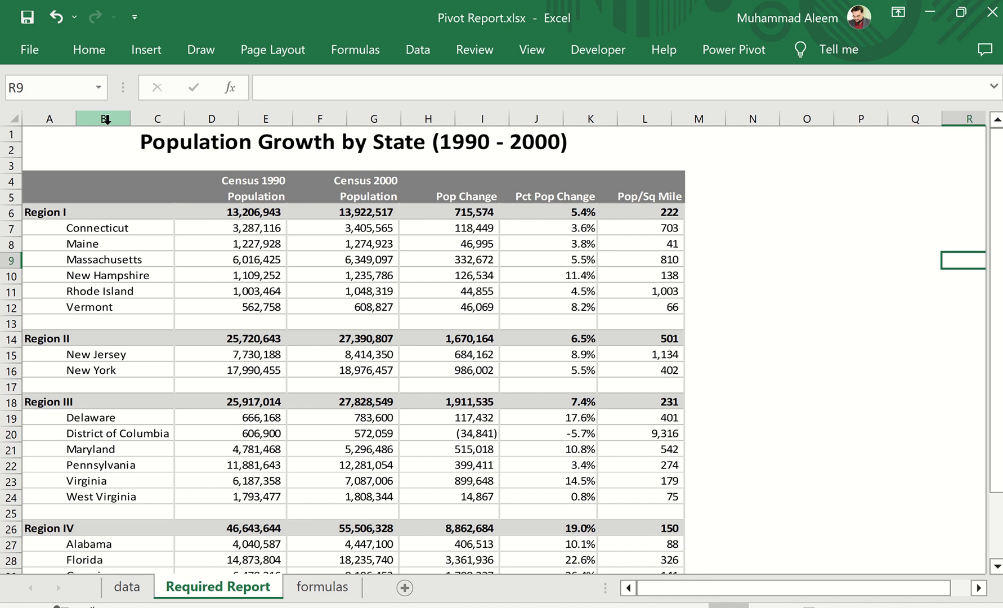
Examine the required report picture, the source data and the calculated field formulas for Change, Pct Change and Density
left_click(282, 260)
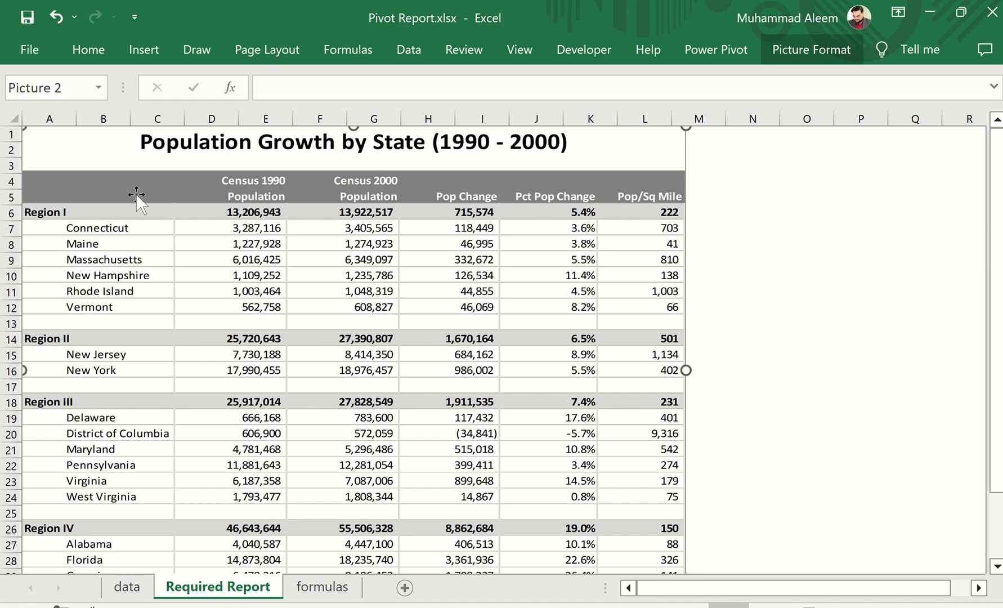
left_click(133, 590)
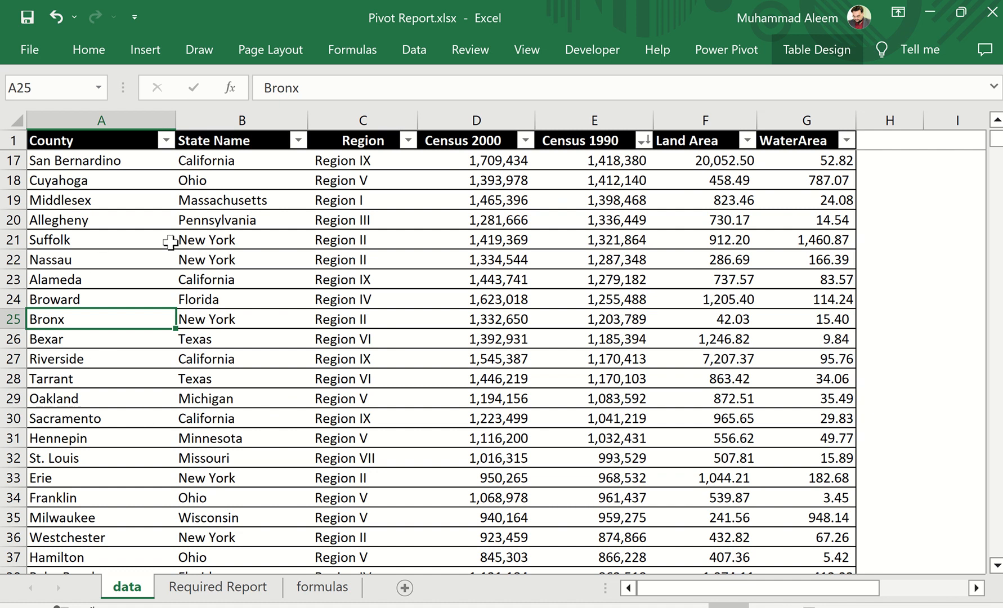
left_click(194, 588)
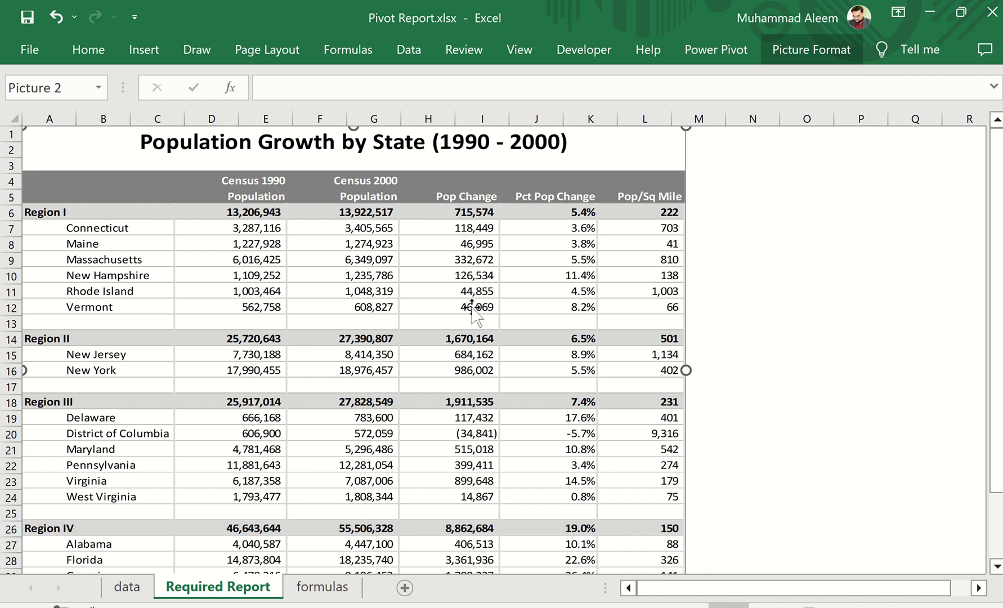
left_click(332, 589)
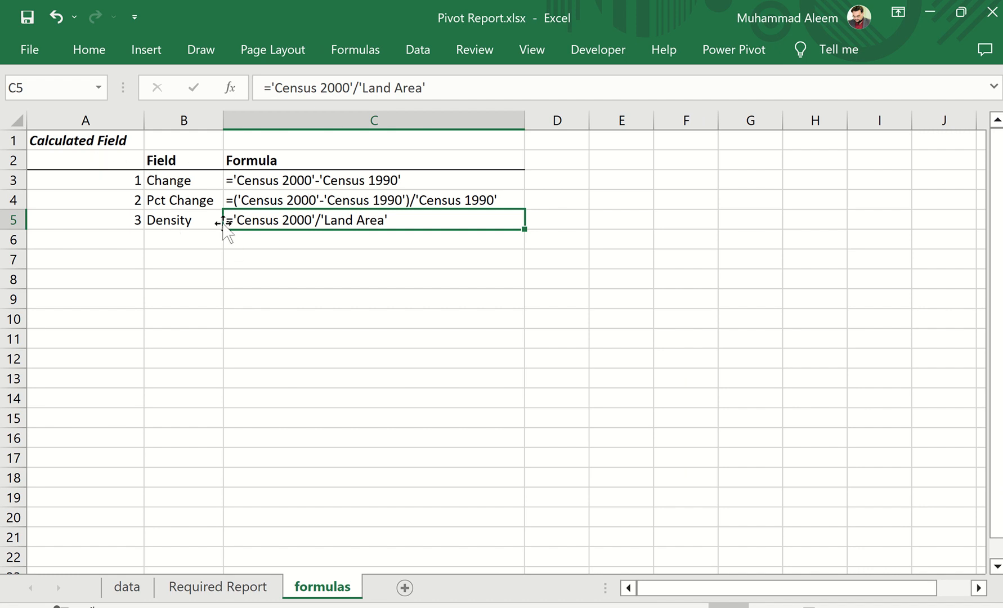
left_click(323, 184)
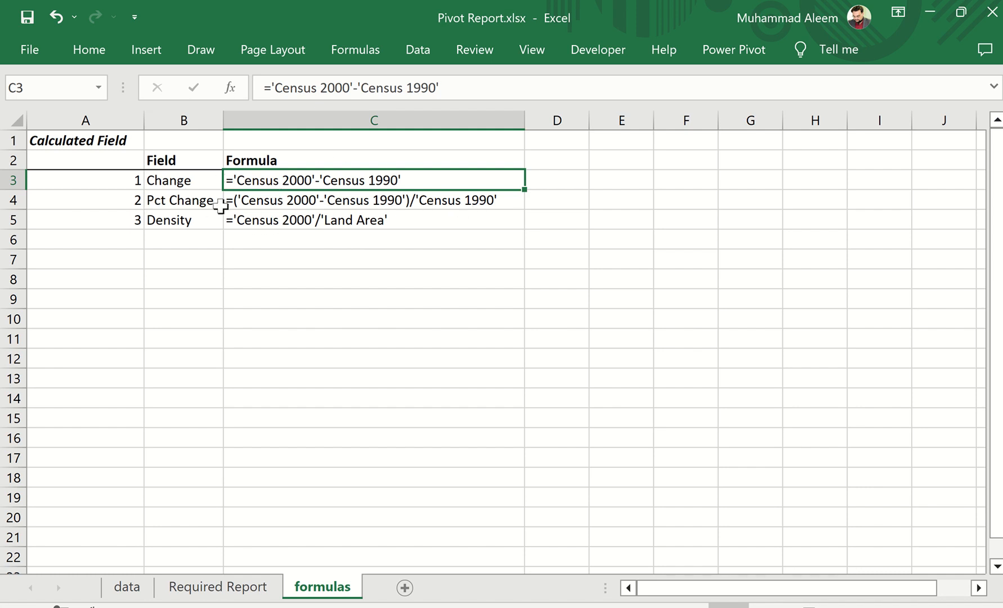
left_click(190, 201)
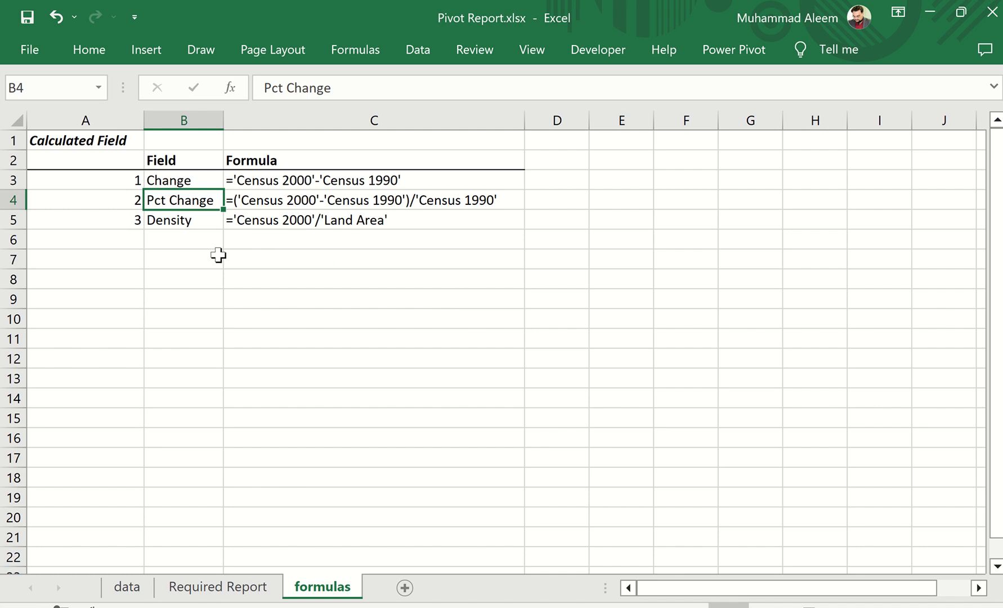
left_click(173, 221)
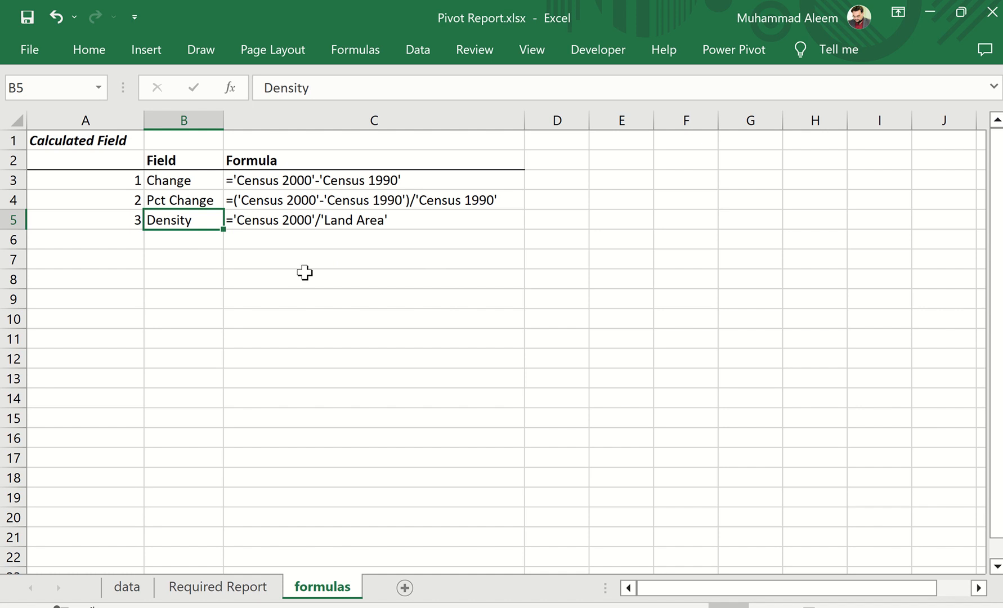
left_click(246, 592)
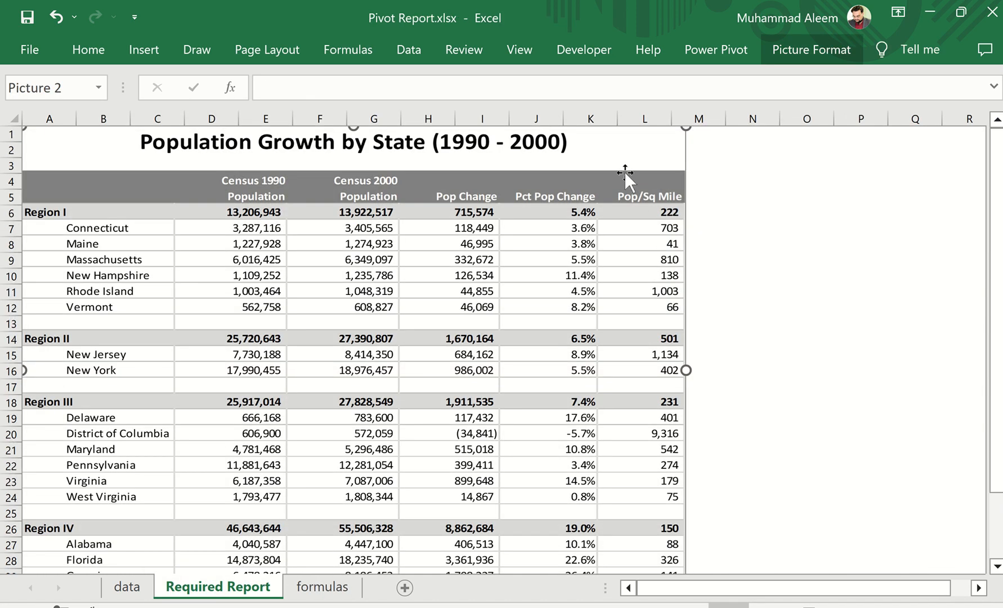
left_click(330, 588)
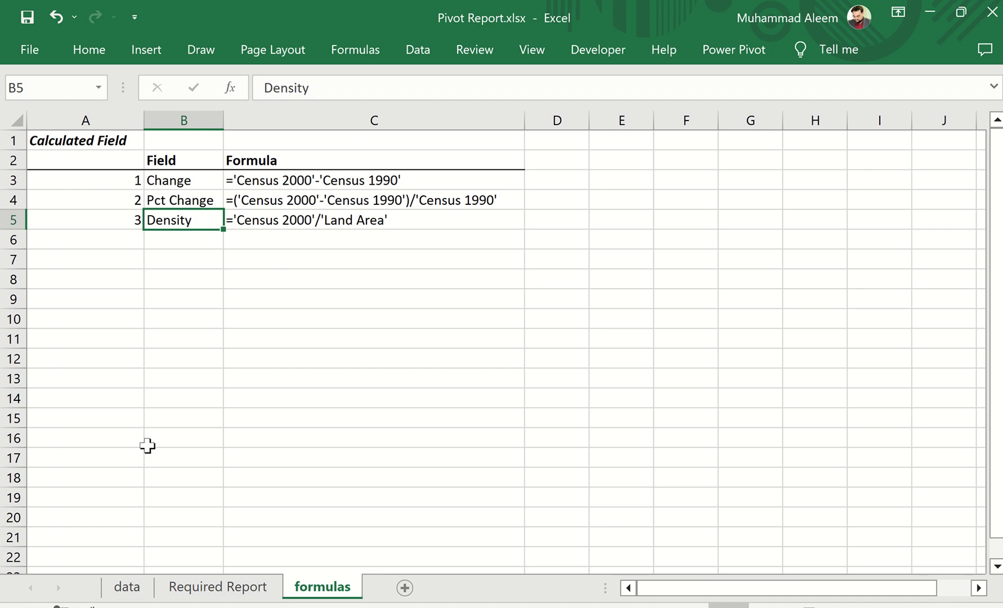
left_click(181, 593)
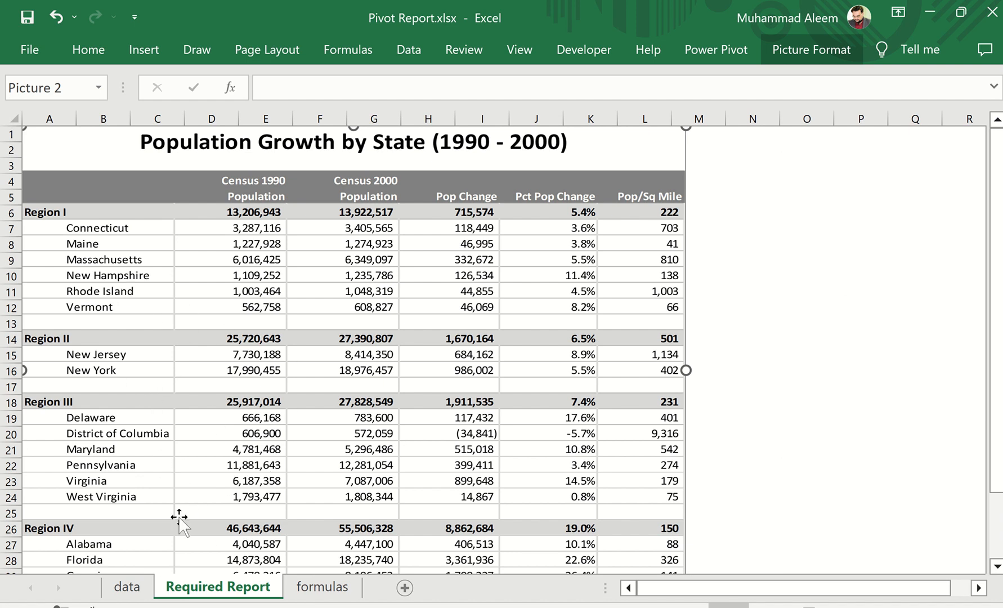
Create a PivotTable from Table1 on the data sheet and place it in a new worksheet
left_click(139, 597)
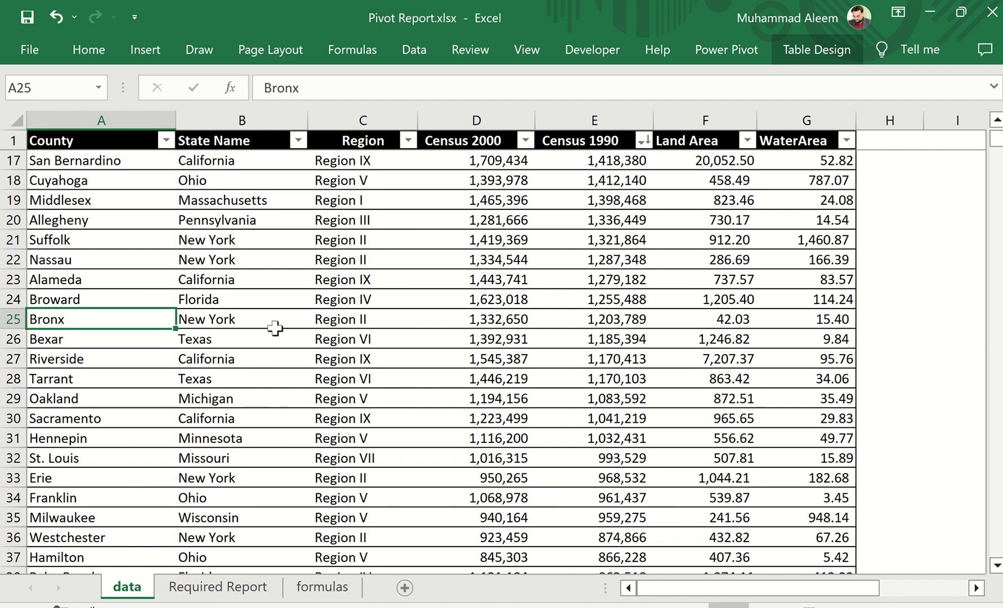
left_click(164, 285)
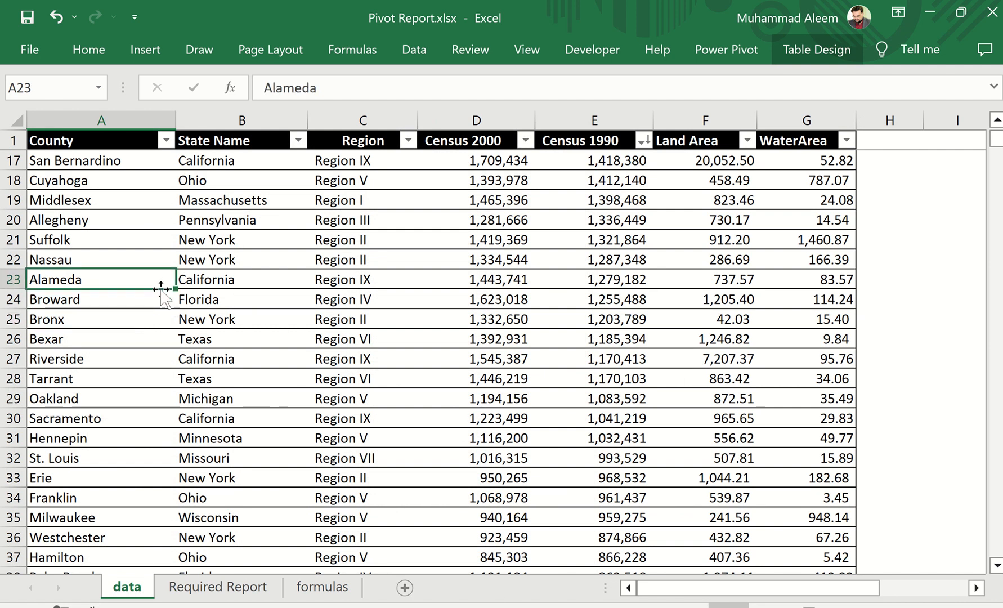
left_click(155, 50)
left_click(25, 116)
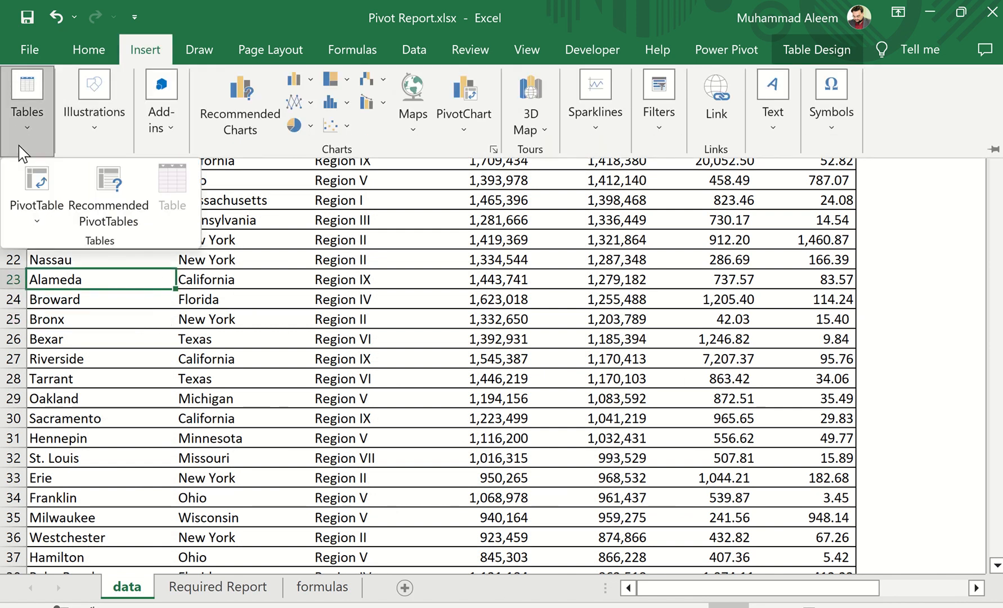
left_click(35, 175)
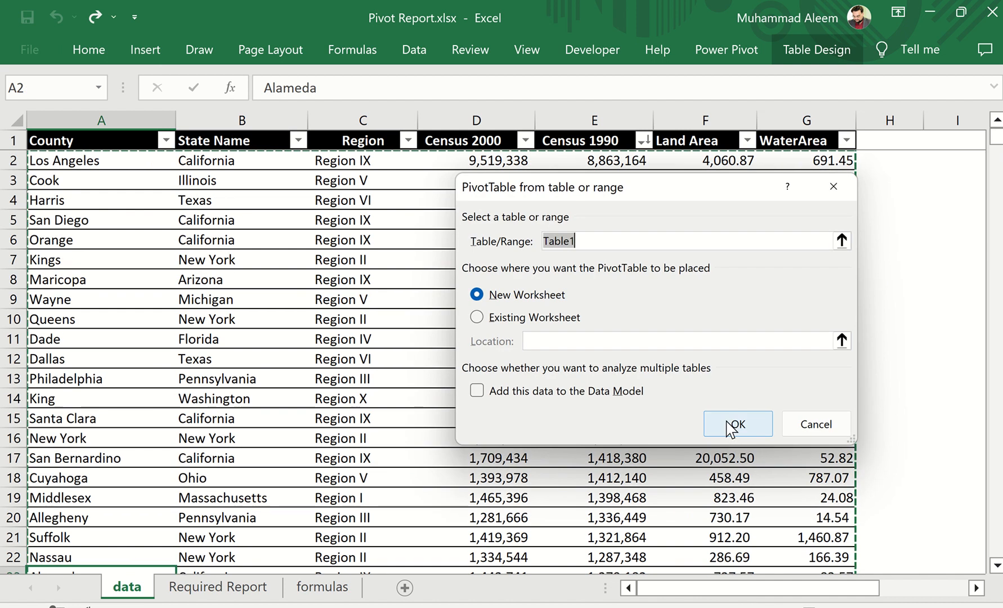
left_click(738, 423)
Move and enlarge the PivotTable field list, with its fields and areas sections arranged side by side
left_click_drag(334, 199, 842, 77)
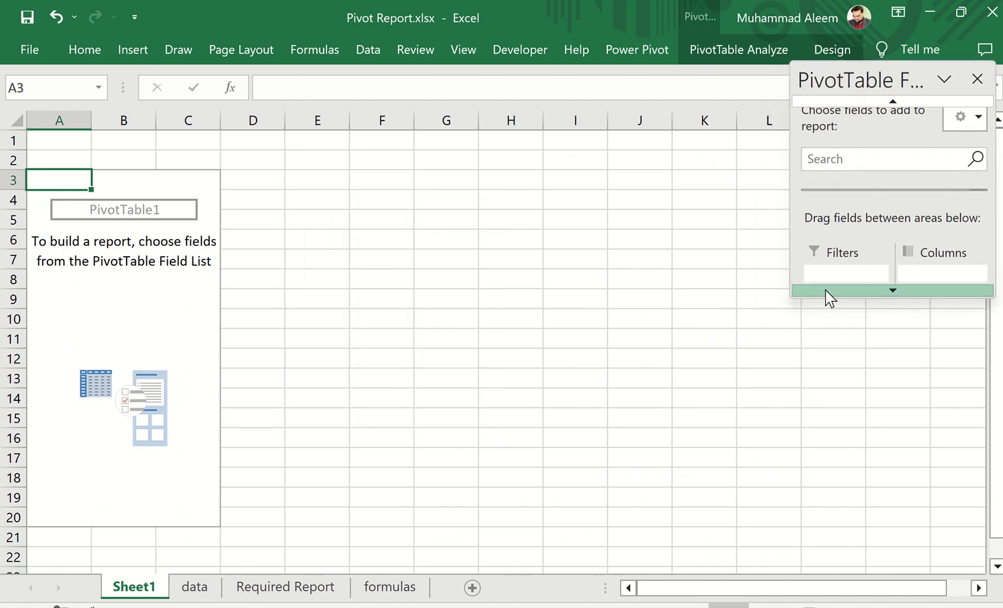
left_click_drag(823, 303, 815, 604)
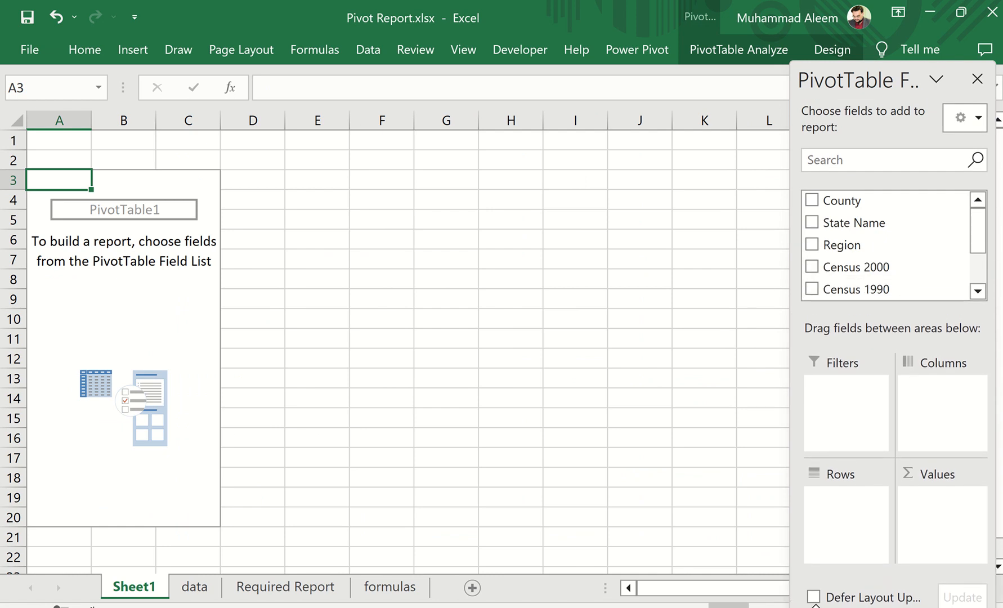
left_click(975, 120)
left_click(796, 200)
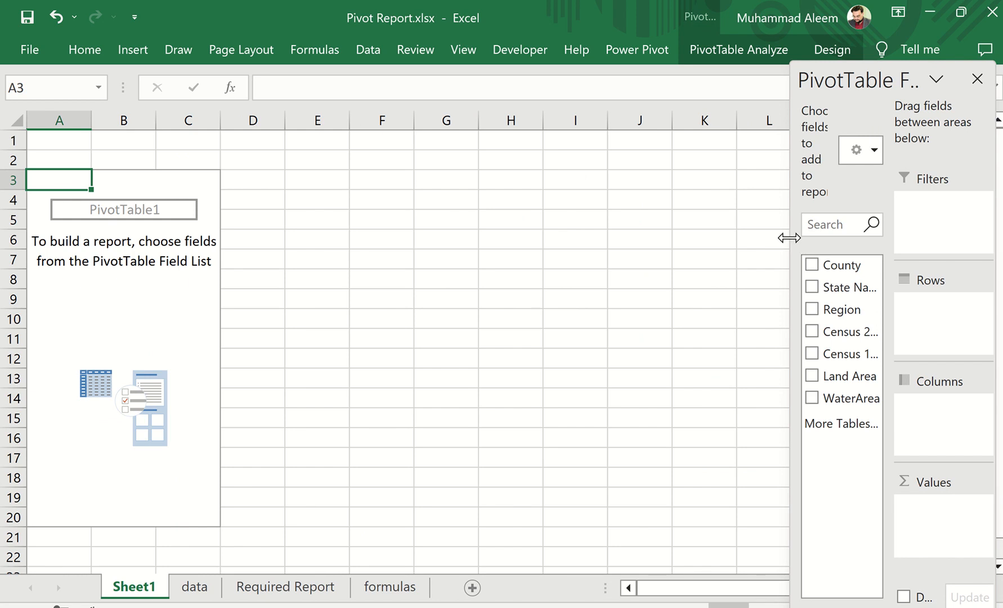
left_click_drag(789, 237, 685, 235)
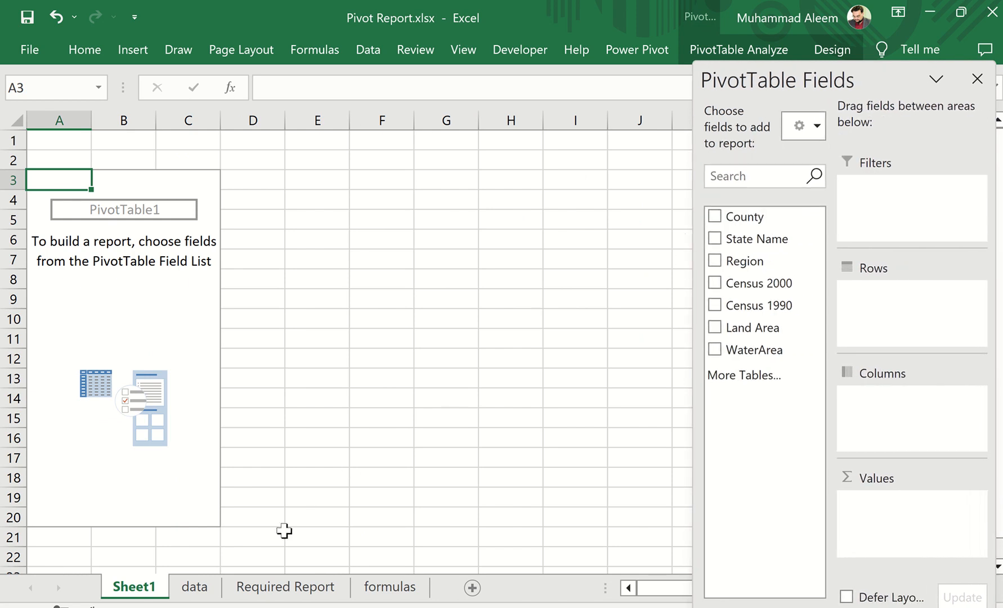
Following the required report, add Region and then State Name beneath it as row fields of the PivotTable
left_click(301, 589)
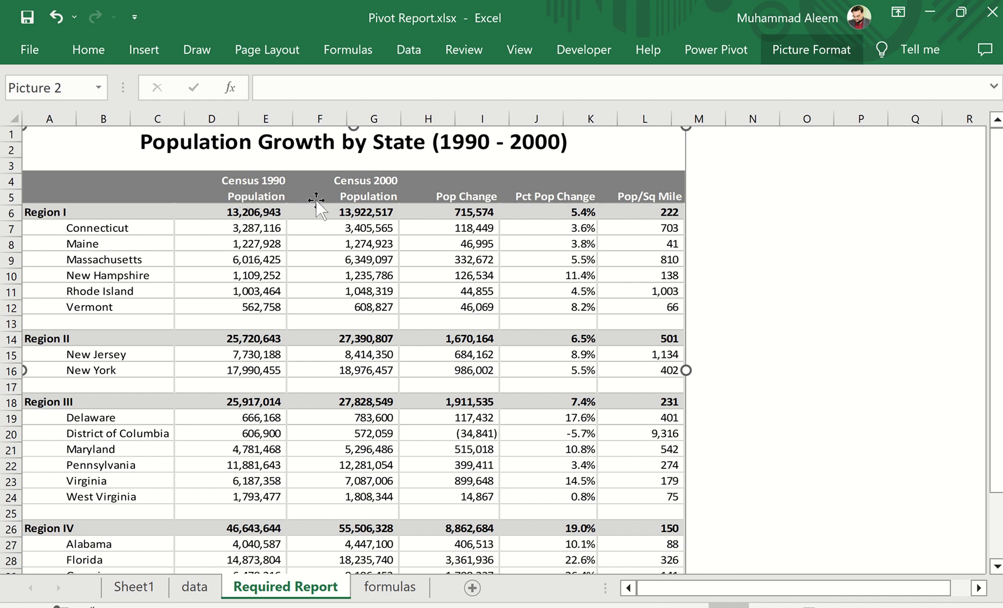
left_click(118, 591)
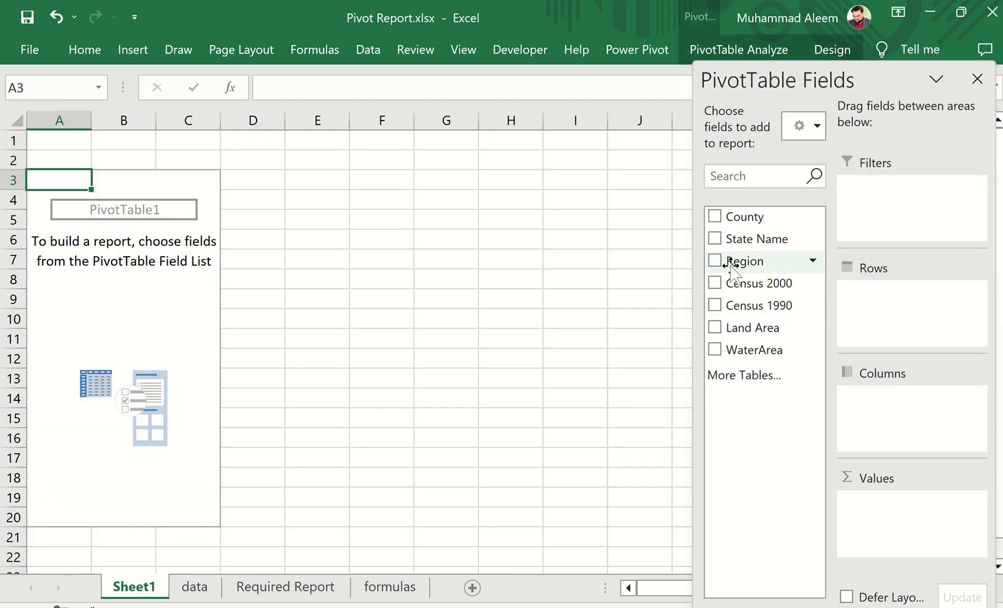
left_click_drag(731, 268, 898, 325)
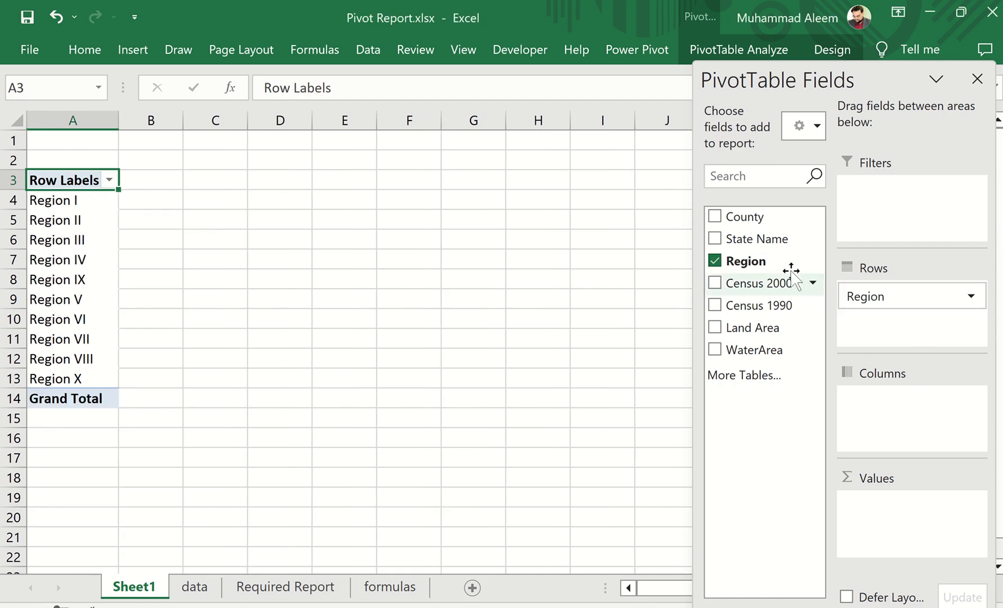
left_click_drag(742, 242, 869, 339)
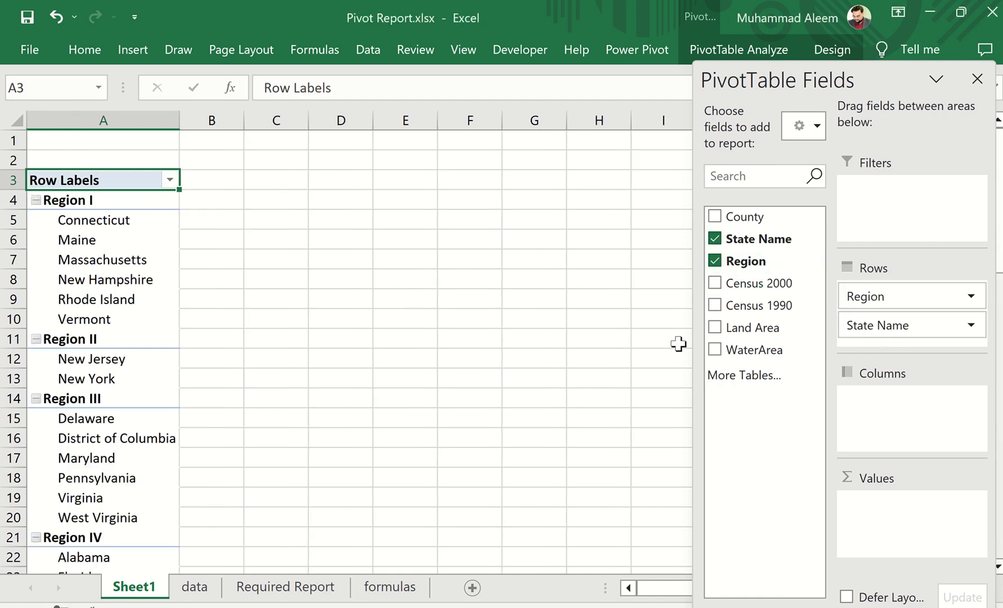
Add Census 1990 and then Census 2000 as value fields of the PivotTable, matching the required report
left_click(260, 591)
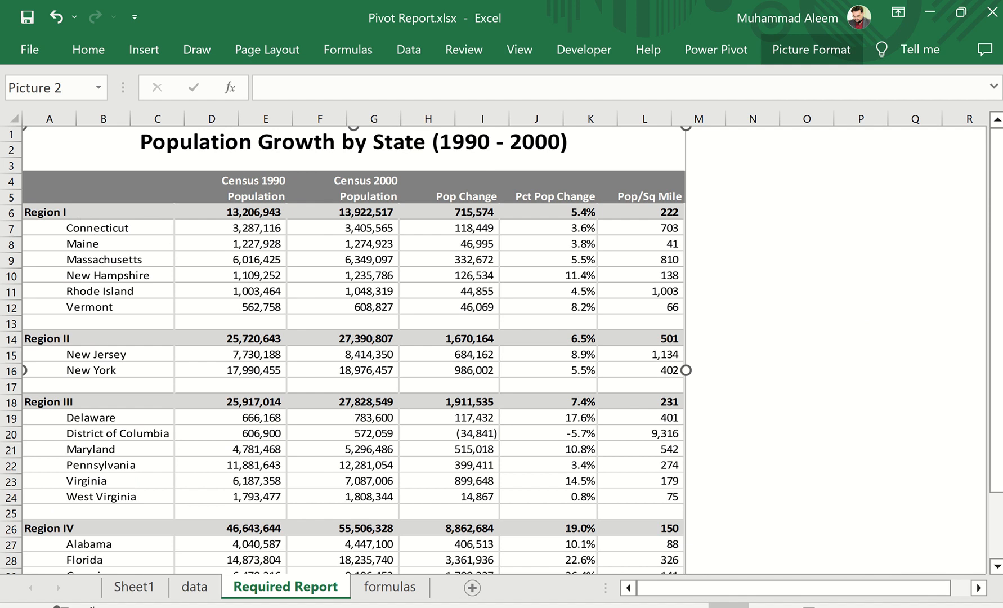
left_click(138, 590)
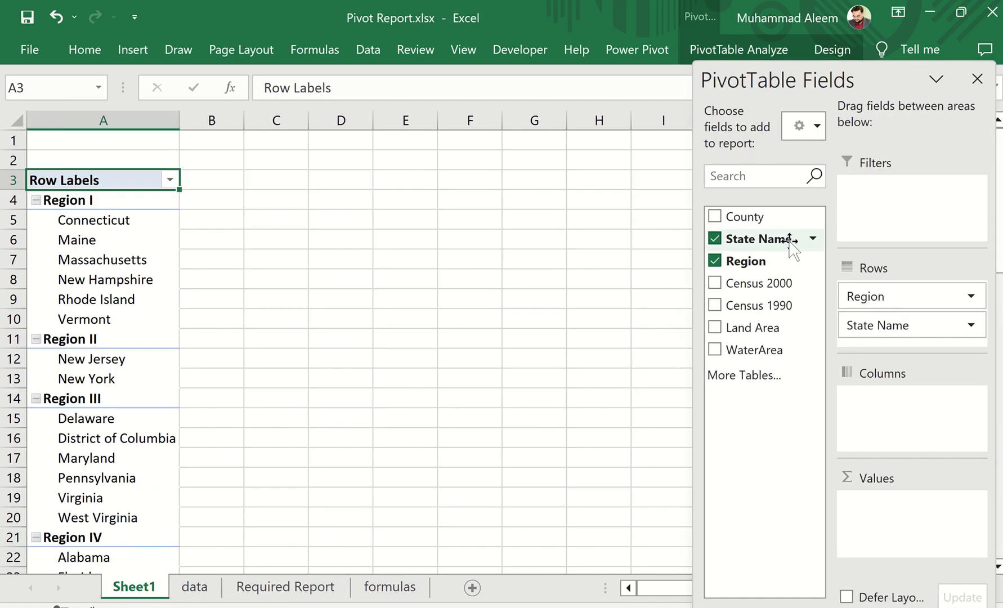
left_click_drag(778, 306, 916, 510)
left_click_drag(778, 284, 903, 529)
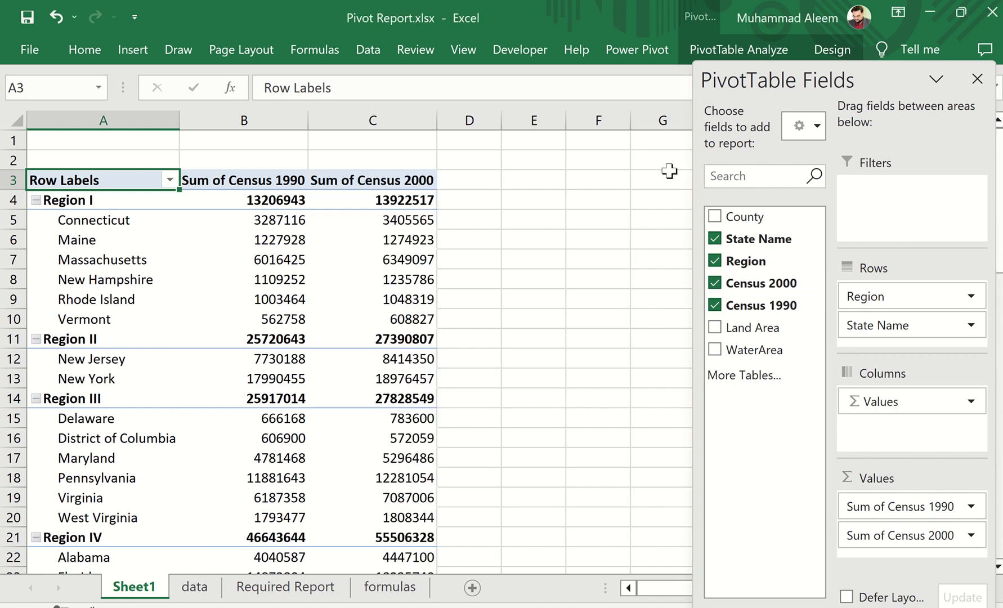
Show the PivotTable in Outline Form and close its field list
left_click(835, 52)
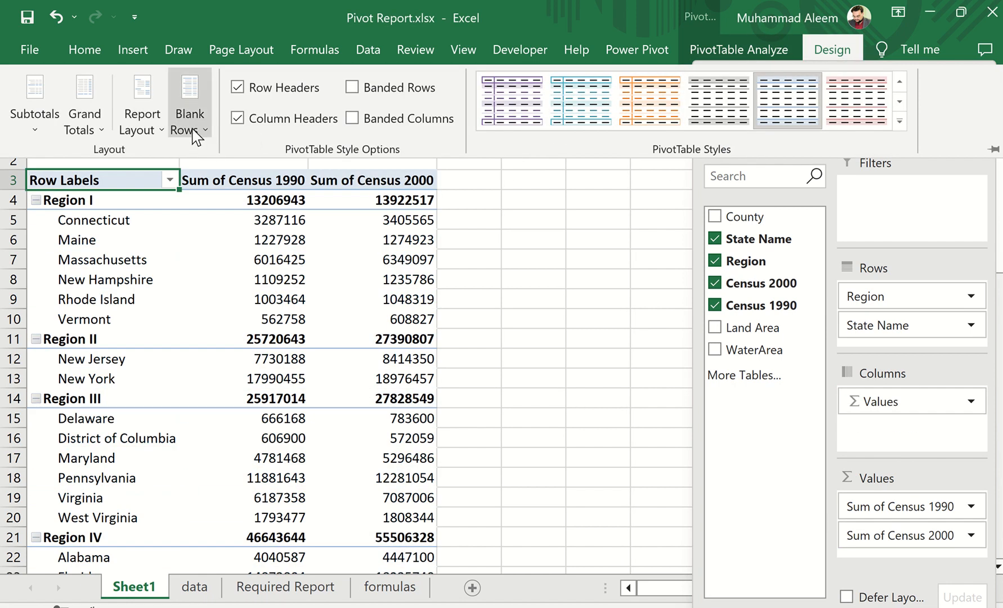
left_click(149, 133)
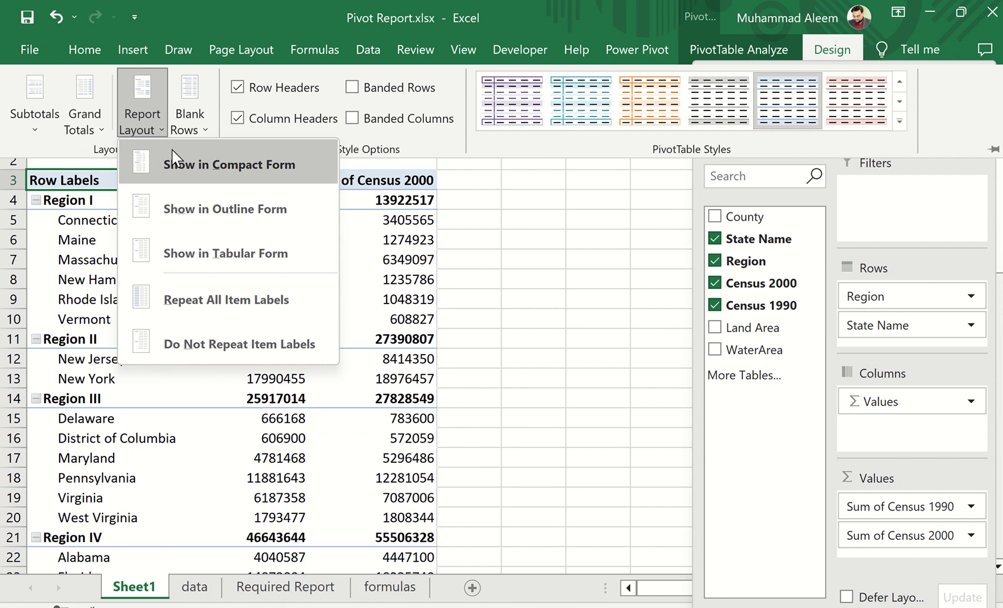
left_click(224, 211)
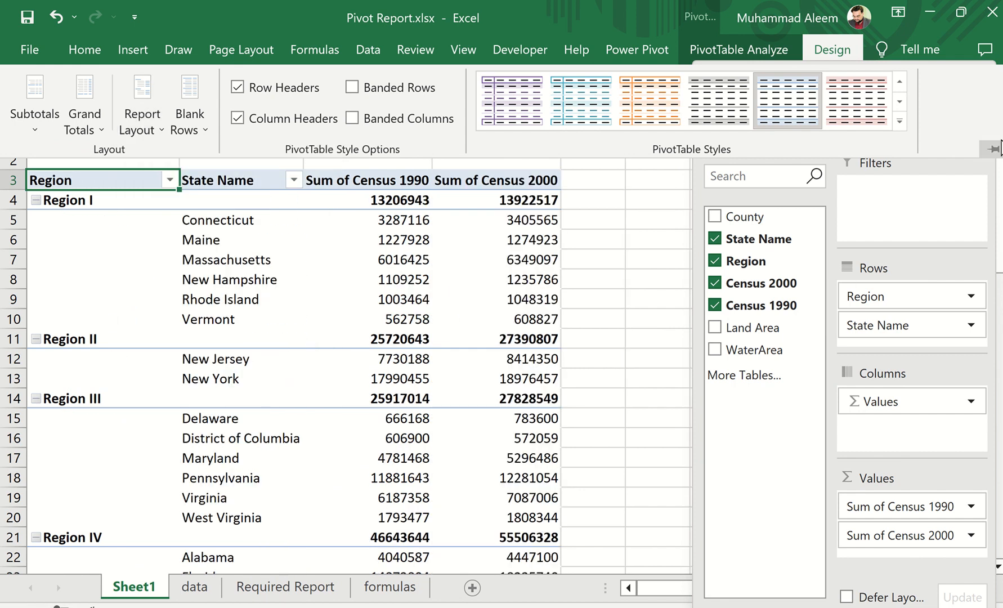
left_click(418, 263)
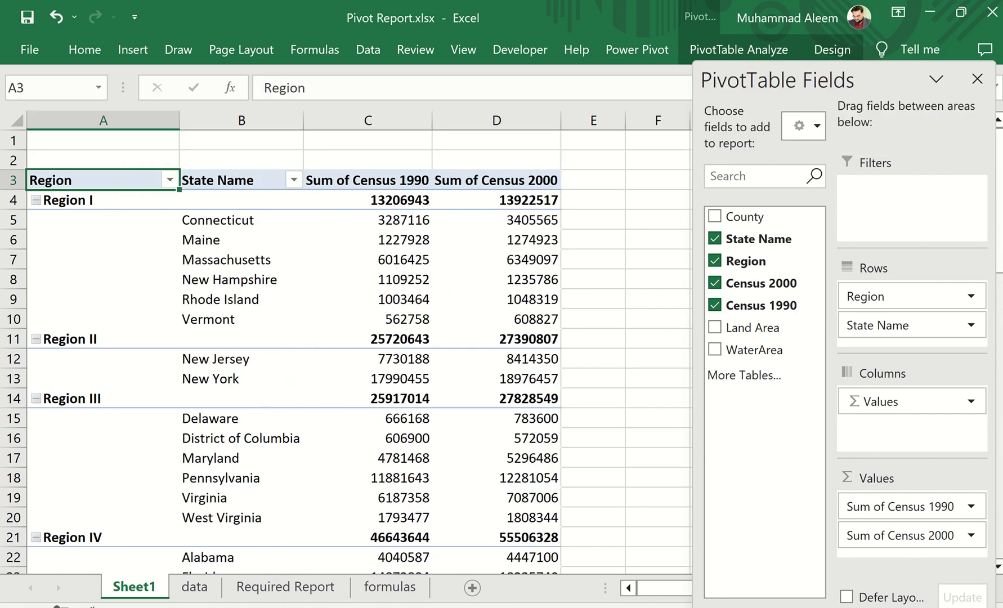
left_click(977, 81)
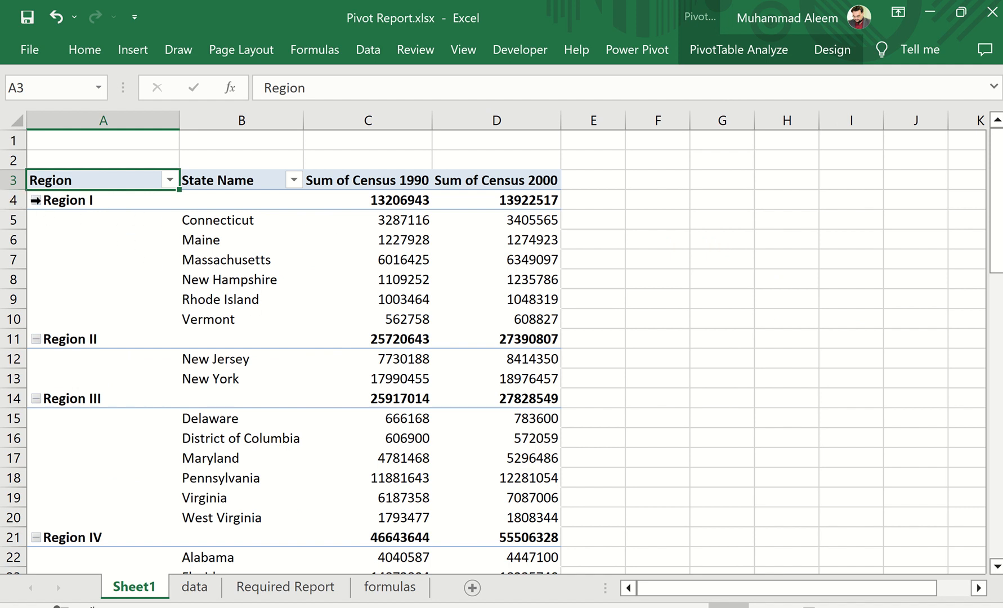
Hide the expand/collapse (+/-) buttons beside the region names in the PivotTable
left_click(35, 201)
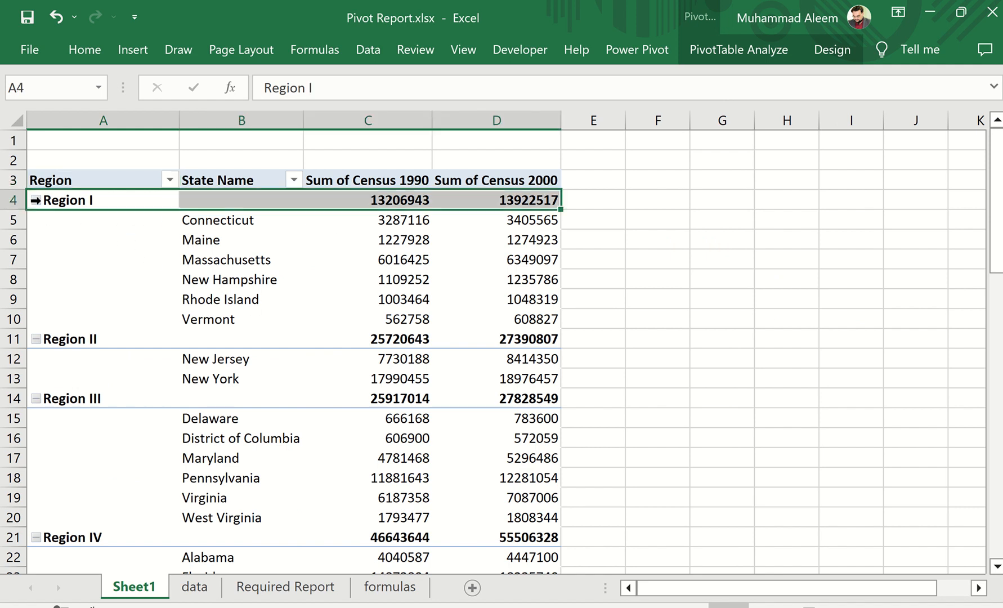
left_click(251, 258)
left_click(342, 236)
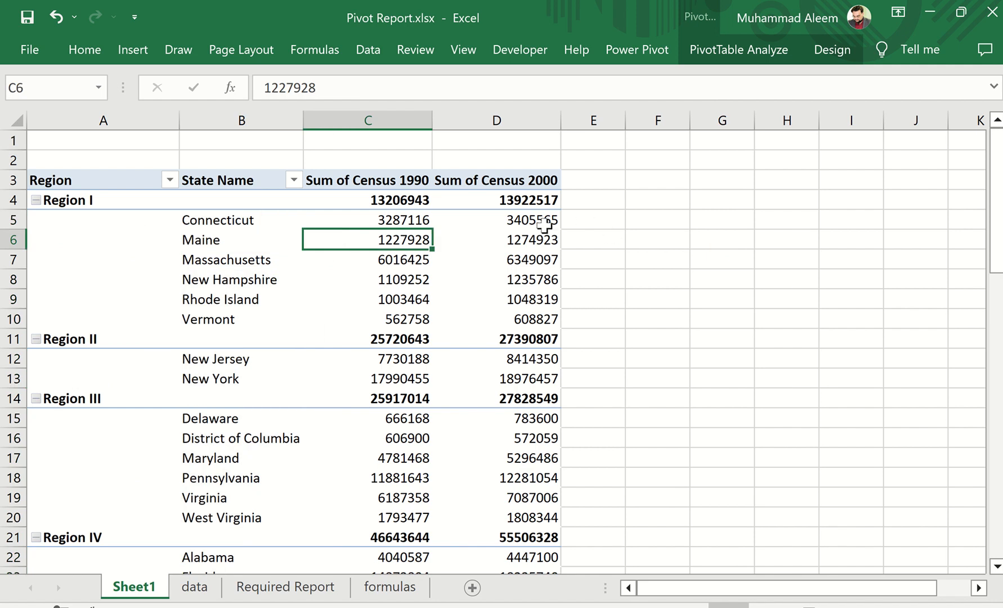
left_click(754, 59)
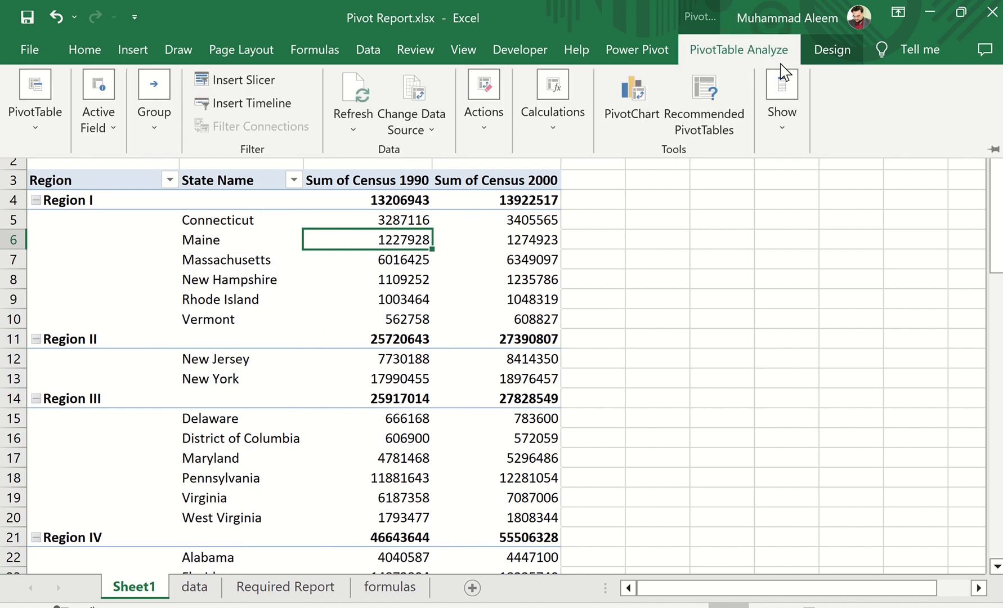
left_click(781, 115)
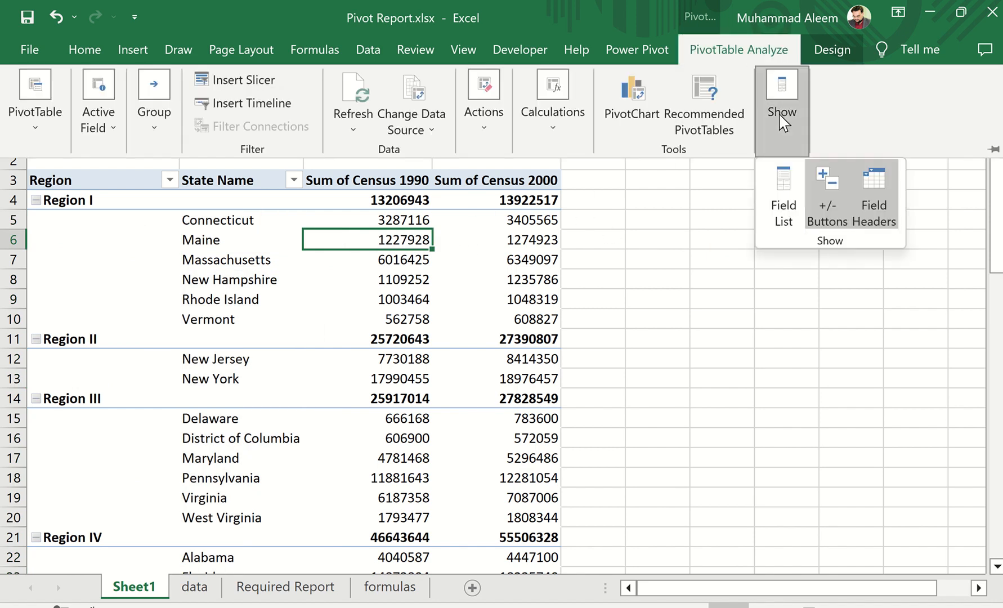
left_click(833, 204)
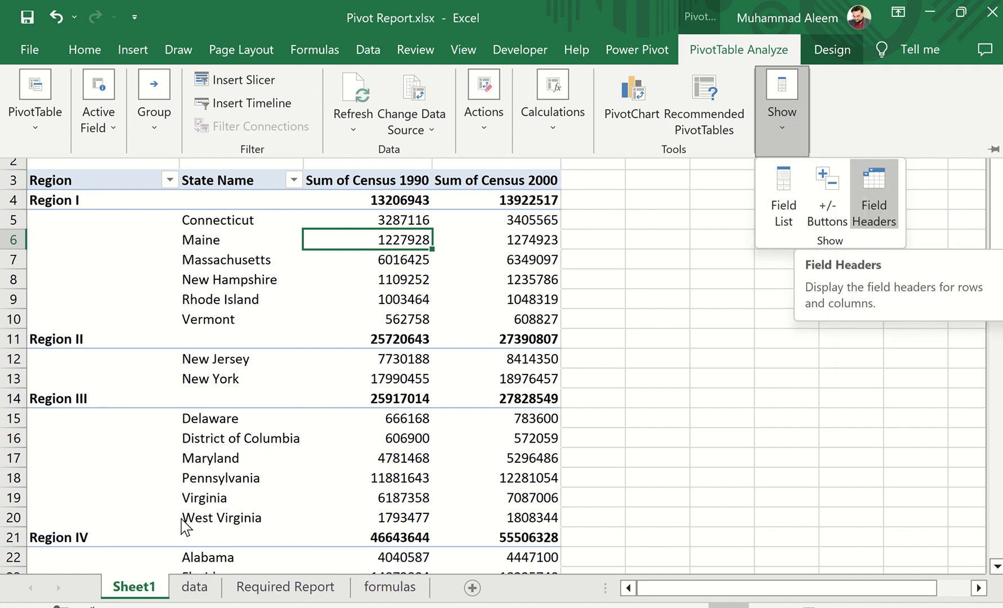
Hide the PivotTable's field headers for rows and columns, matching the layout of the required report
left_click(285, 587)
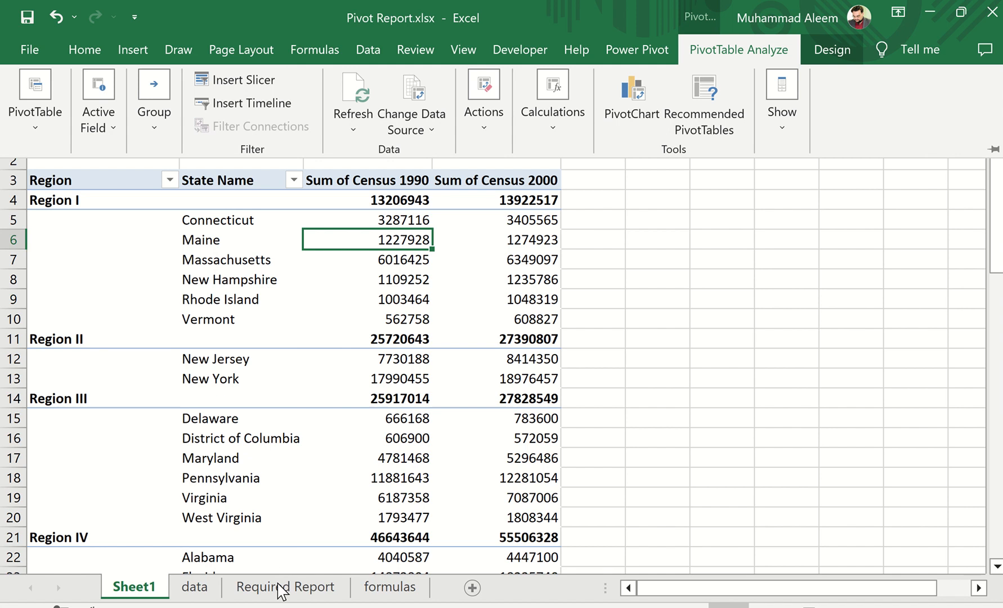
left_click(281, 589)
left_click(278, 592)
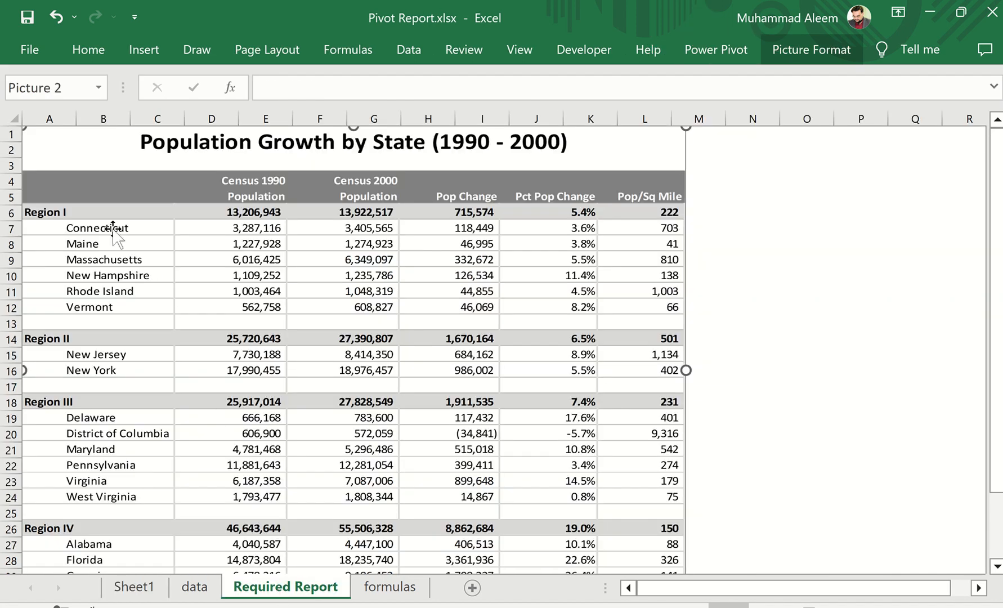
left_click(135, 587)
left_click(747, 51)
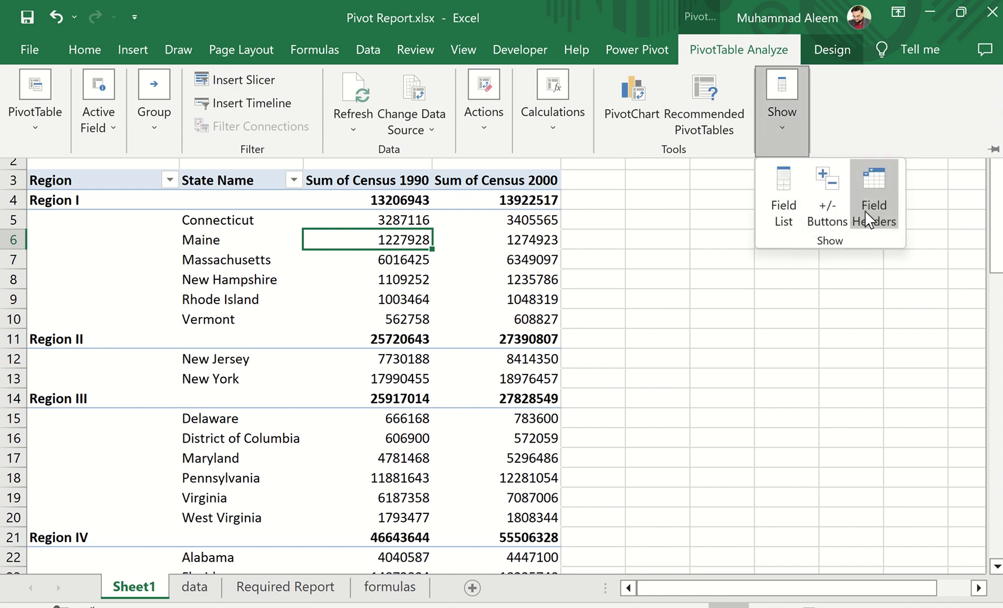
left_click(884, 195)
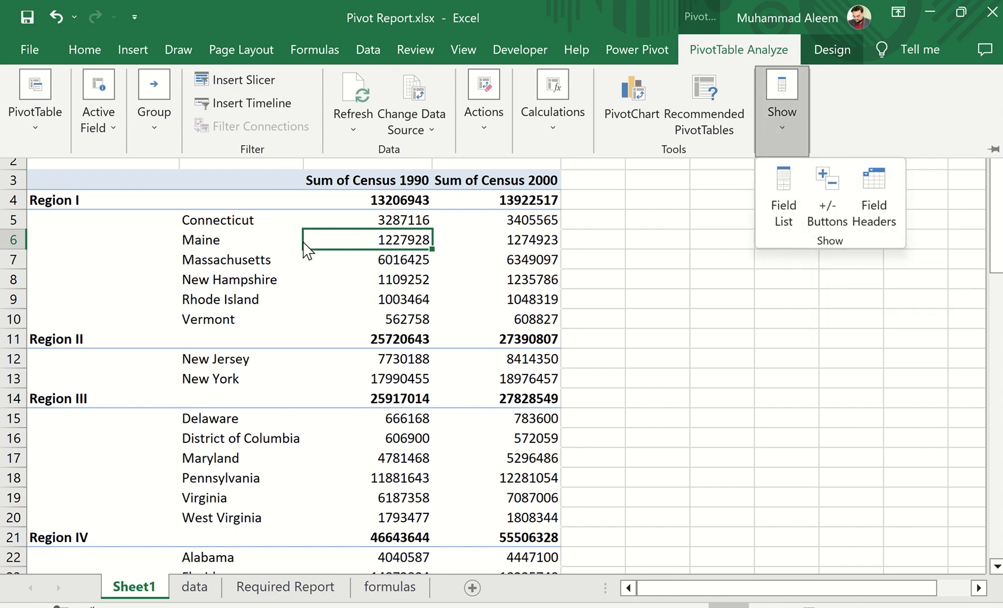
left_click(291, 261)
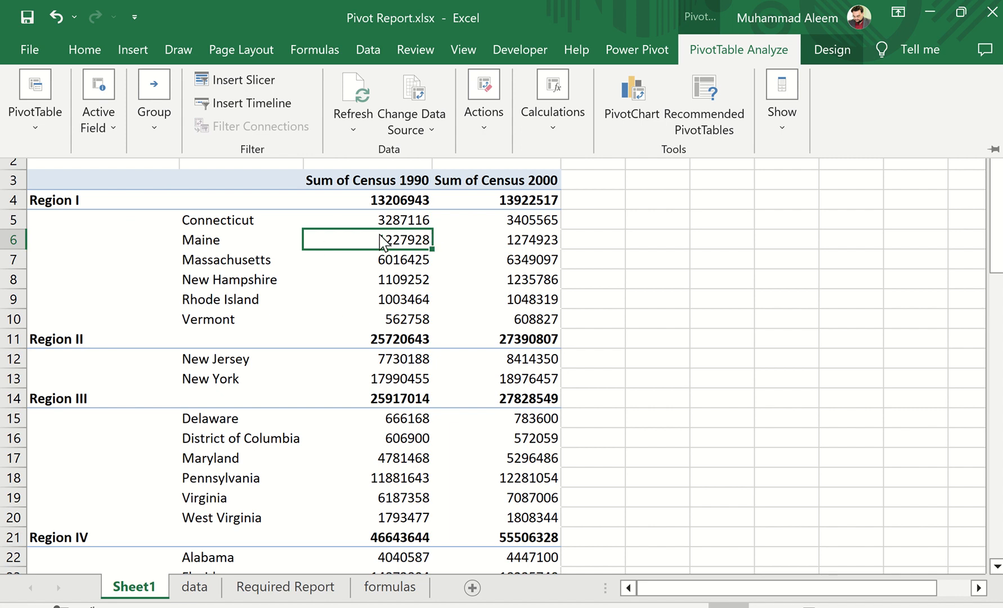
Consult the required report and the formulas sheet, and start a new calculated field named Change in the PivotTable
left_click(286, 585)
left_click(281, 586)
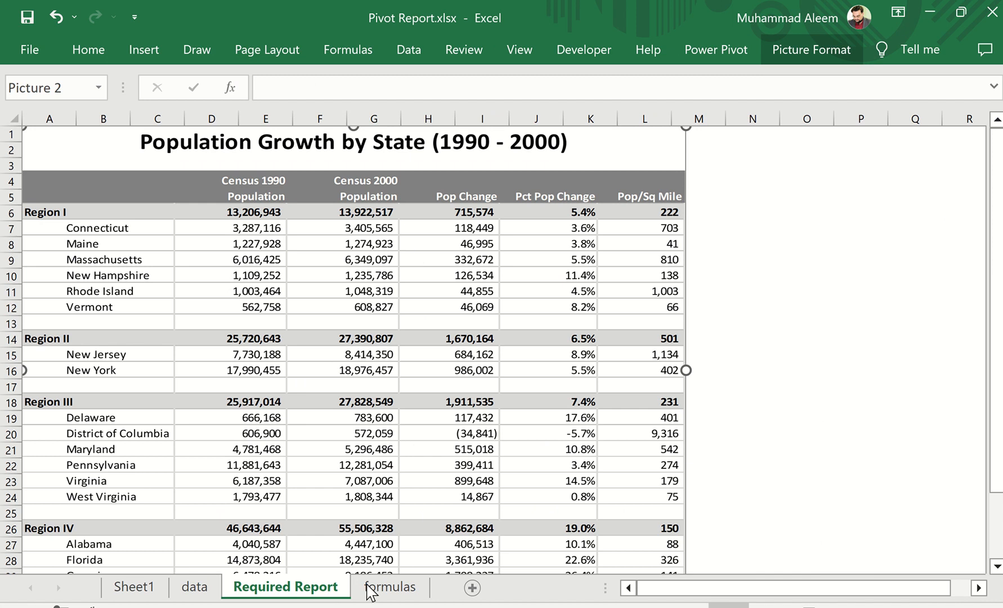
left_click(385, 586)
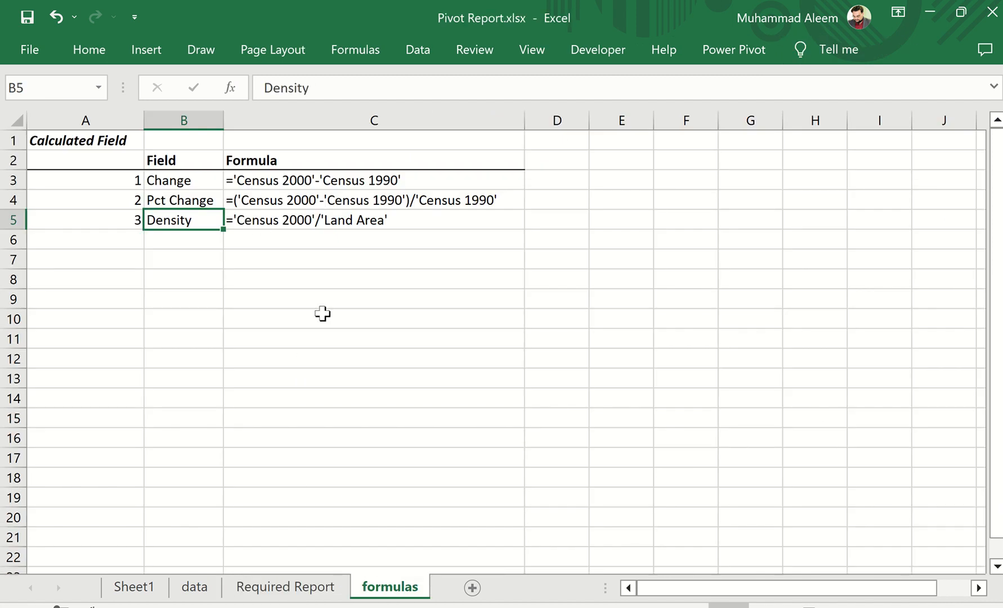
left_click(134, 586)
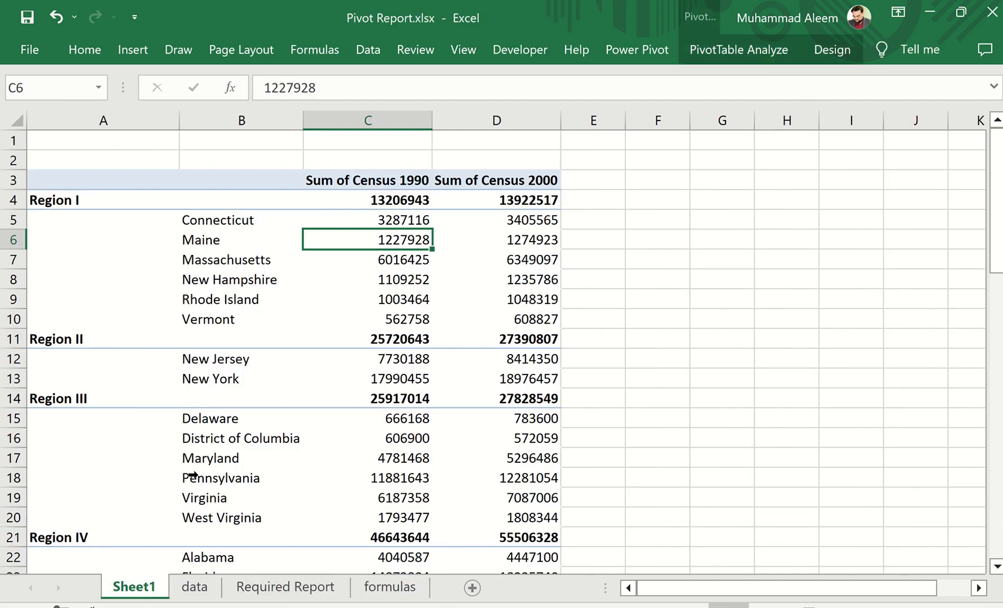
left_click(376, 265)
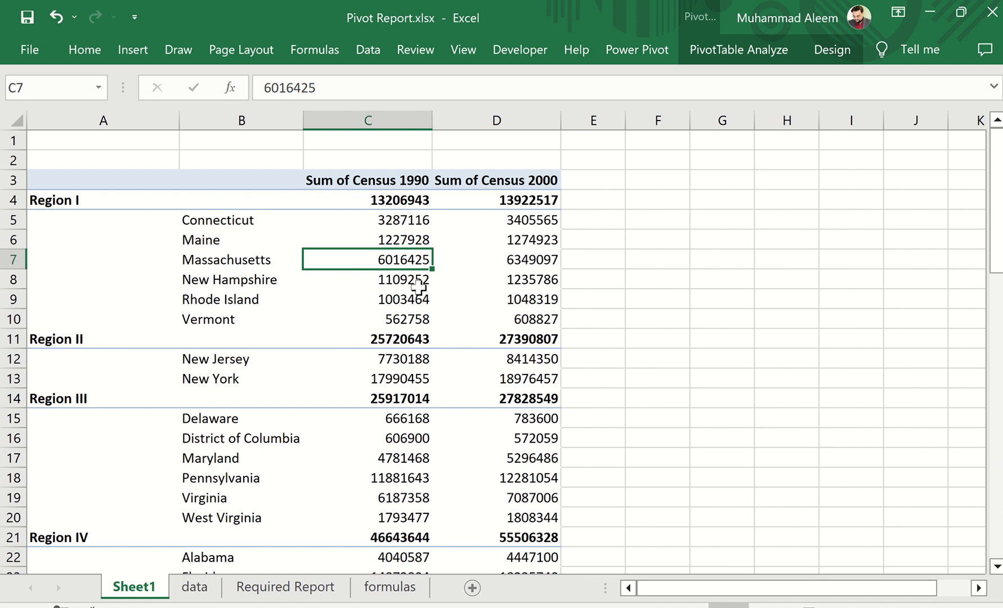
left_click(757, 49)
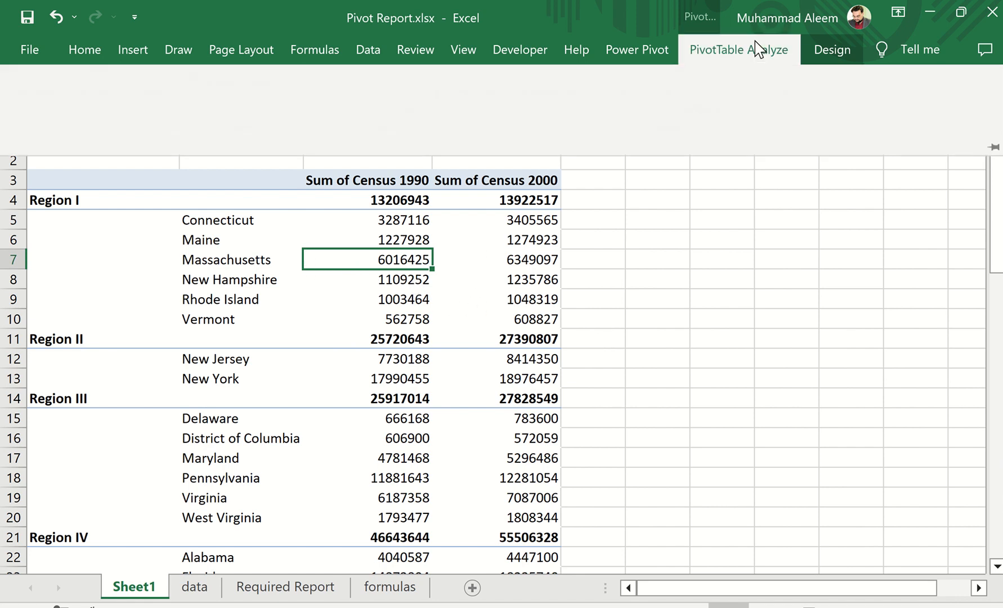
left_click(540, 121)
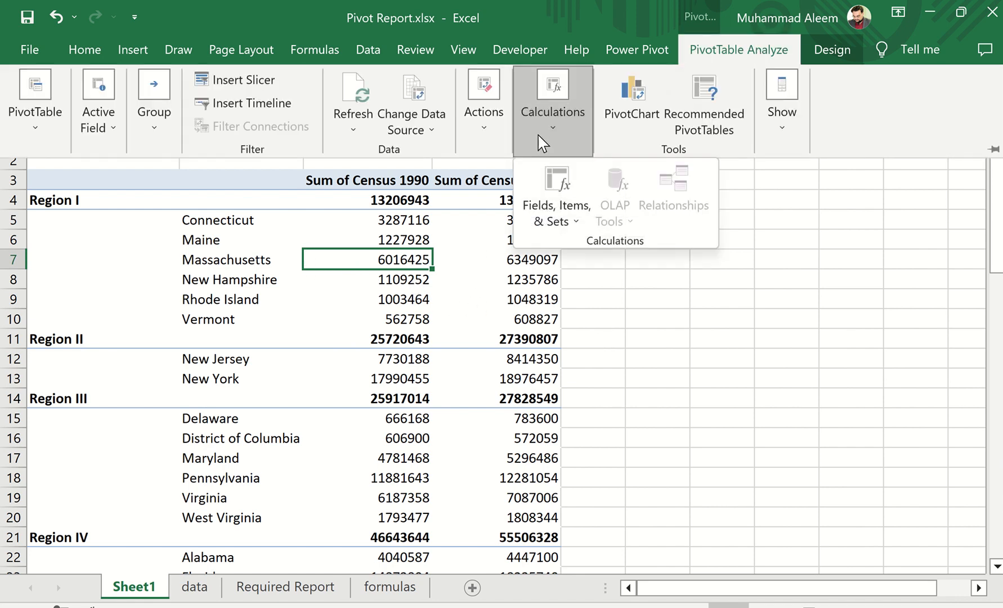
left_click(576, 220)
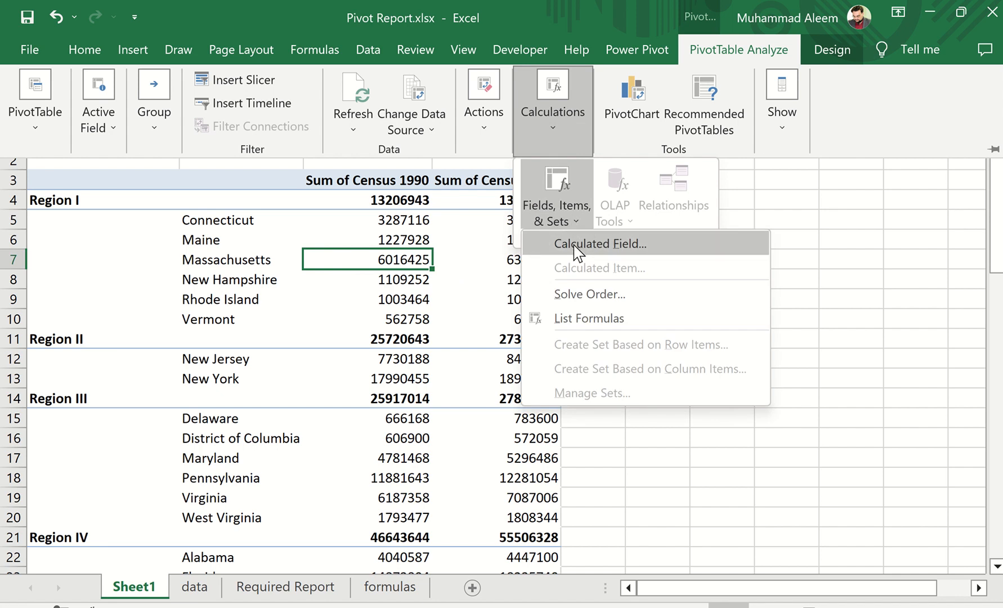
left_click(576, 246)
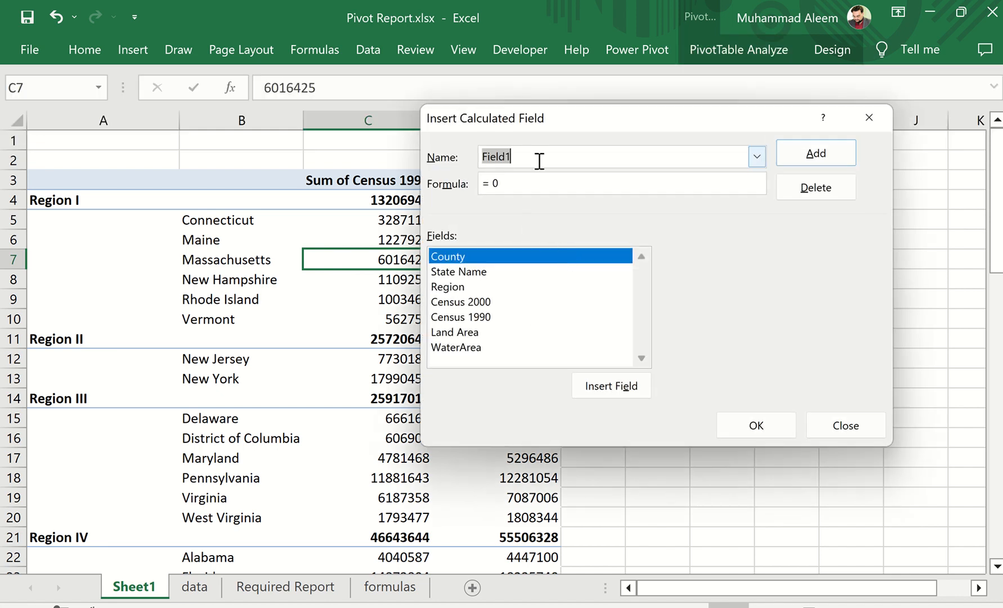
type("Change")
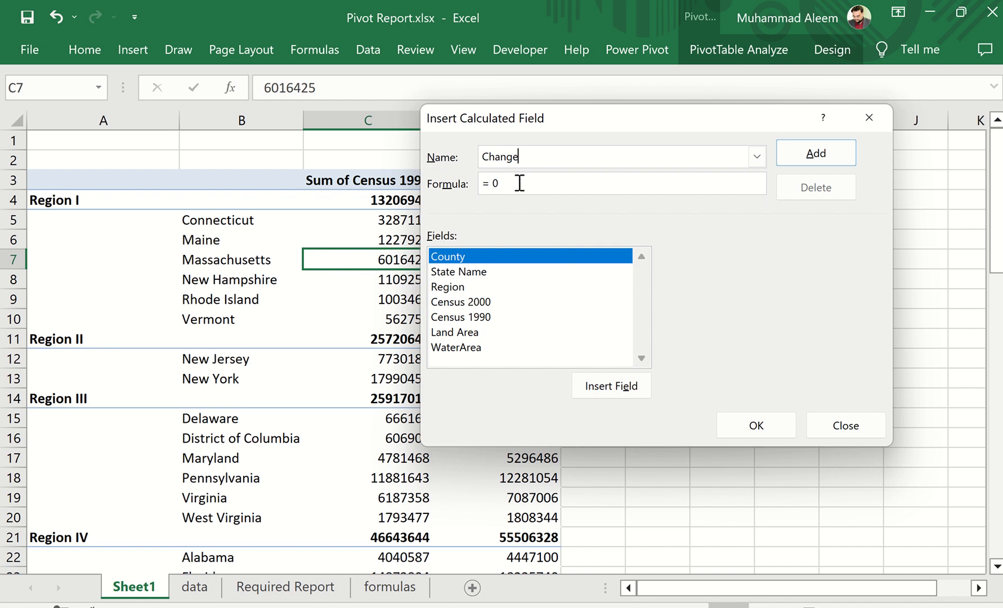
Set the Change field's formula to = 'Census 2000'- 'Census 1990' and insert it into the PivotTable
left_click(516, 187)
double_click(461, 303)
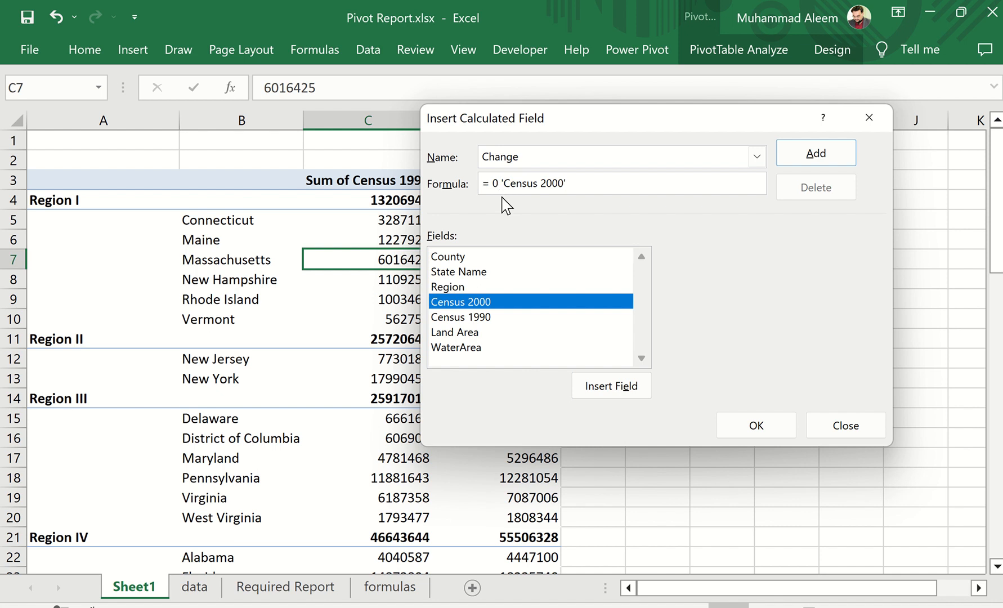
key("BackSpace")
key("BackSpace")
left_click(571, 187)
type("-")
left_click(466, 317)
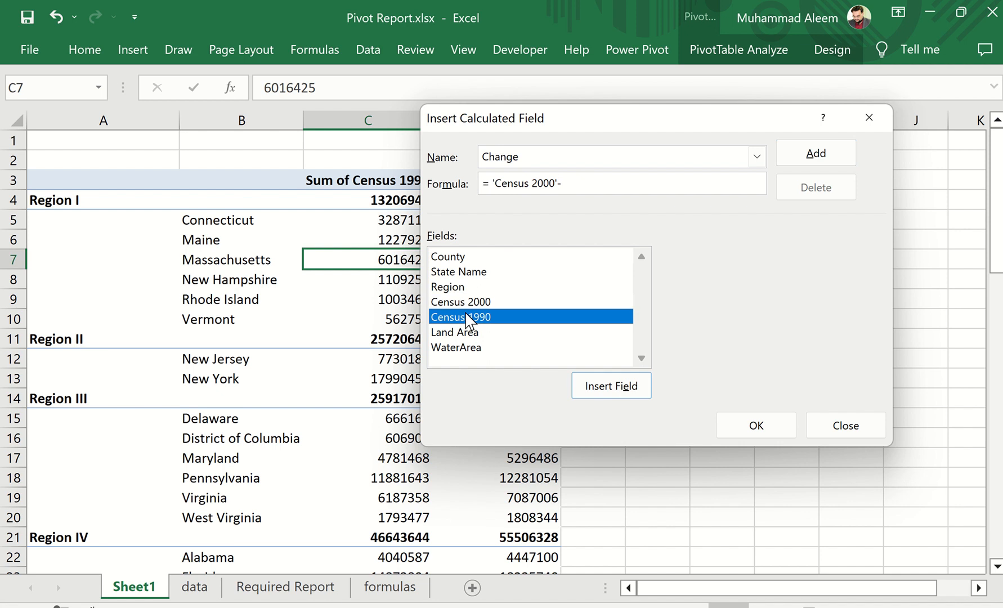
double_click(466, 317)
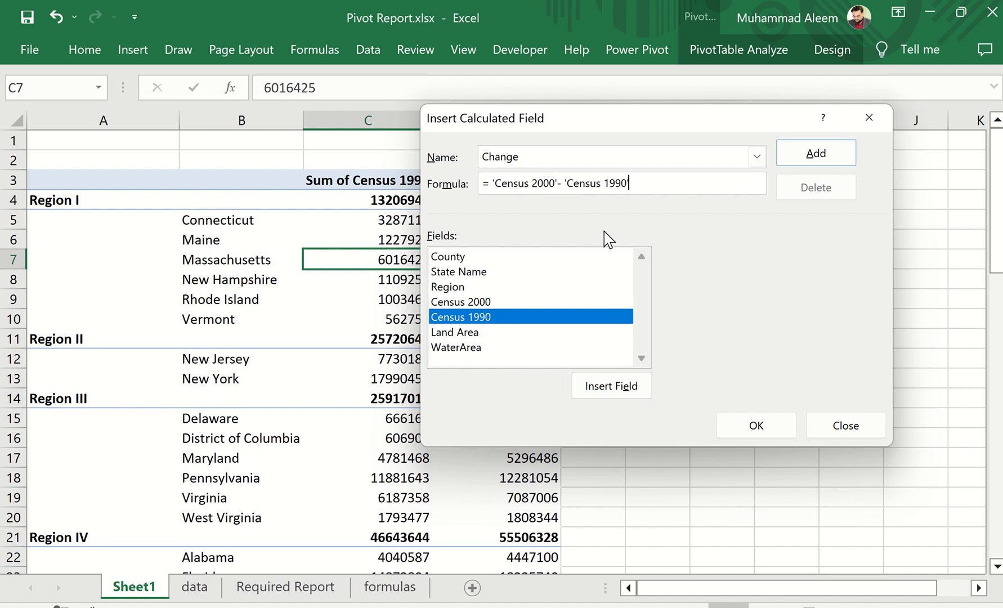
left_click(752, 422)
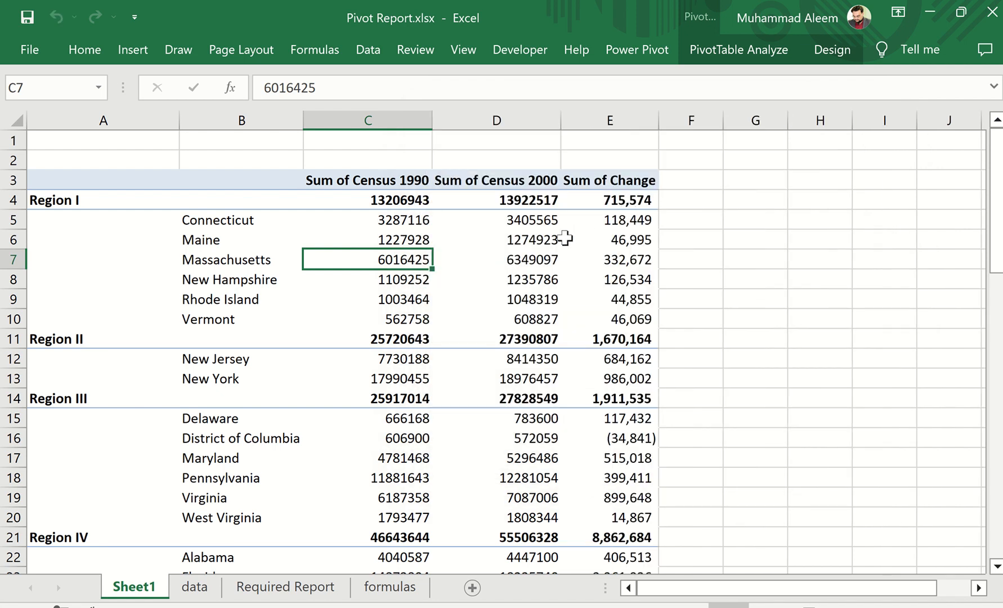
Show the PivotTable field list to check for the Change calculated field, and close the list
right_click(465, 247)
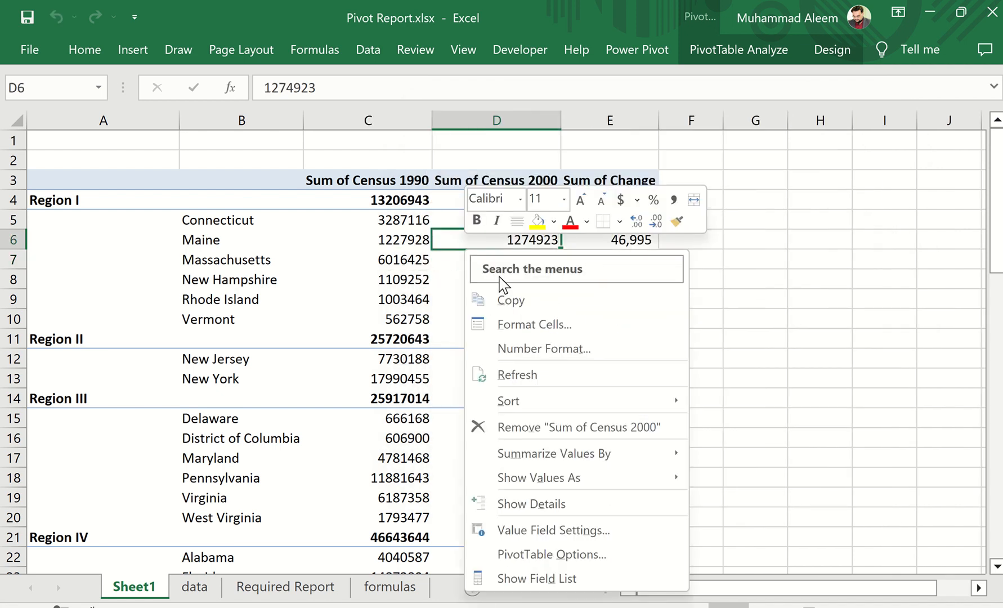
left_click(539, 577)
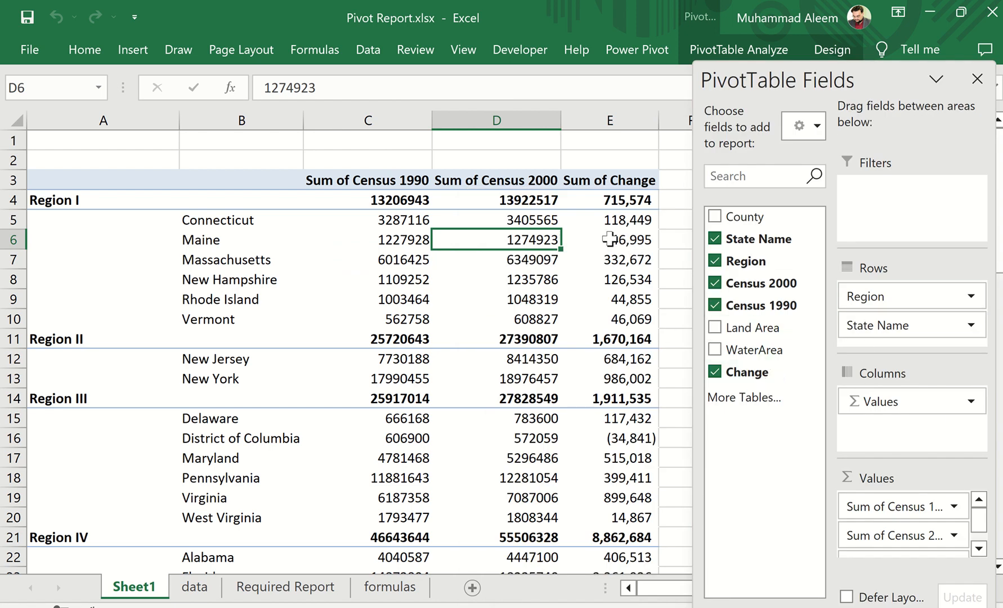
left_click(977, 79)
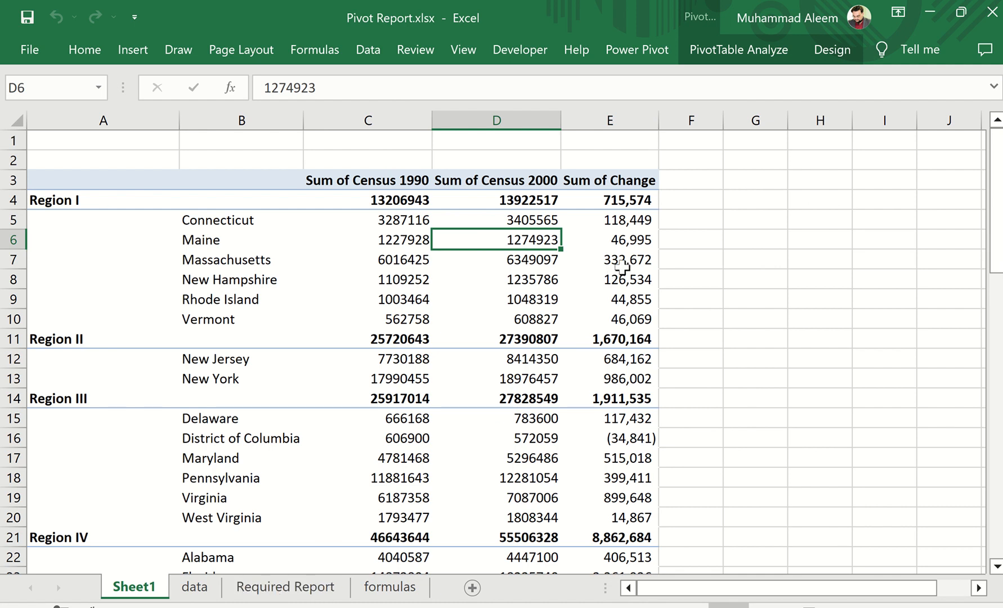
Following the required report, rename the Sum of Change column header in E3 to Pop Change
left_click(311, 591)
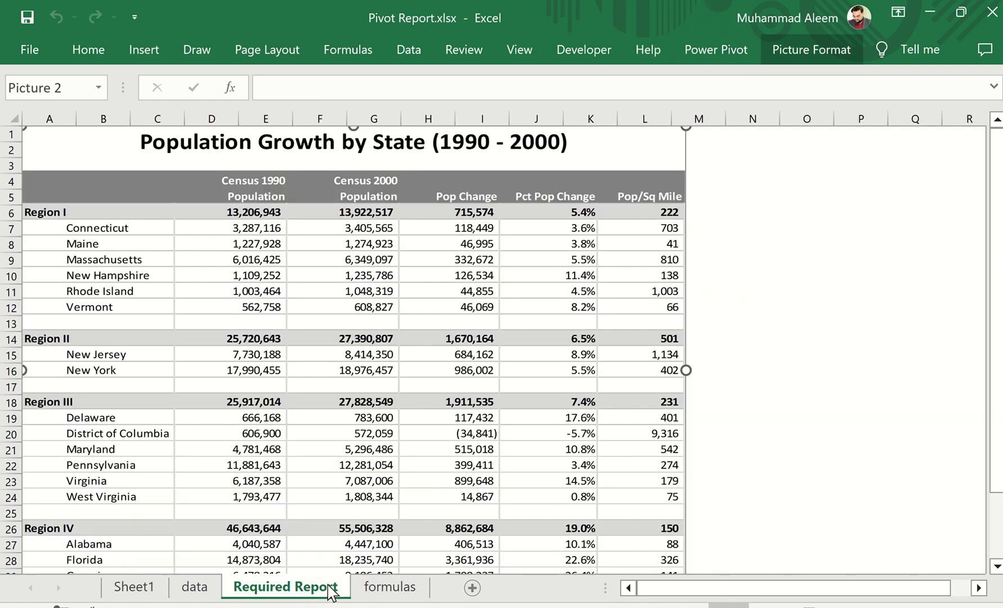
left_click(135, 589)
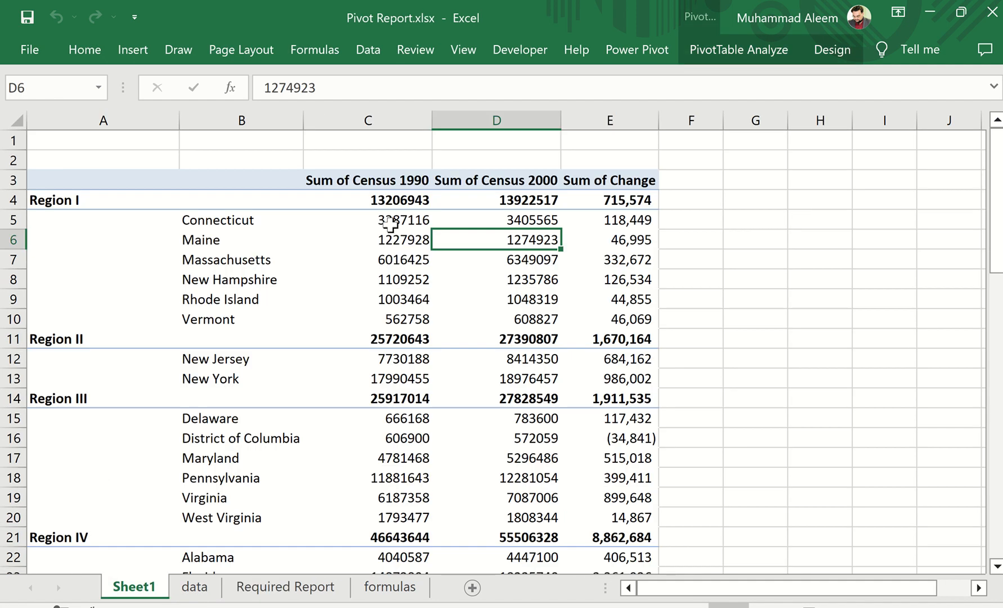
left_click(610, 182)
type("Pop")
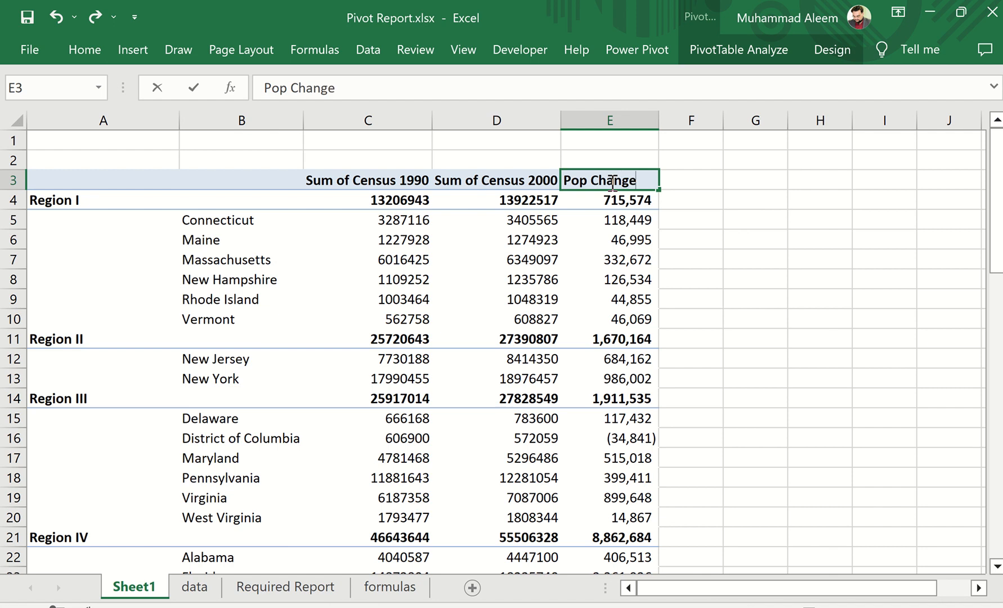
key("Return")
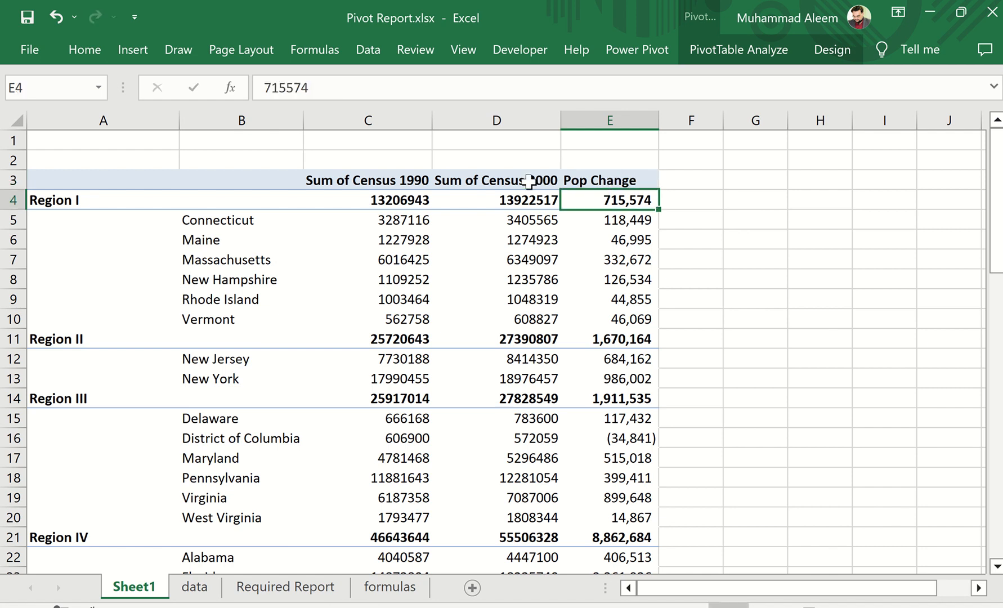
Following the required report, rename the Sum of Census 1990 header in C3 to Census 1990 with Population on a second line
left_click(343, 180)
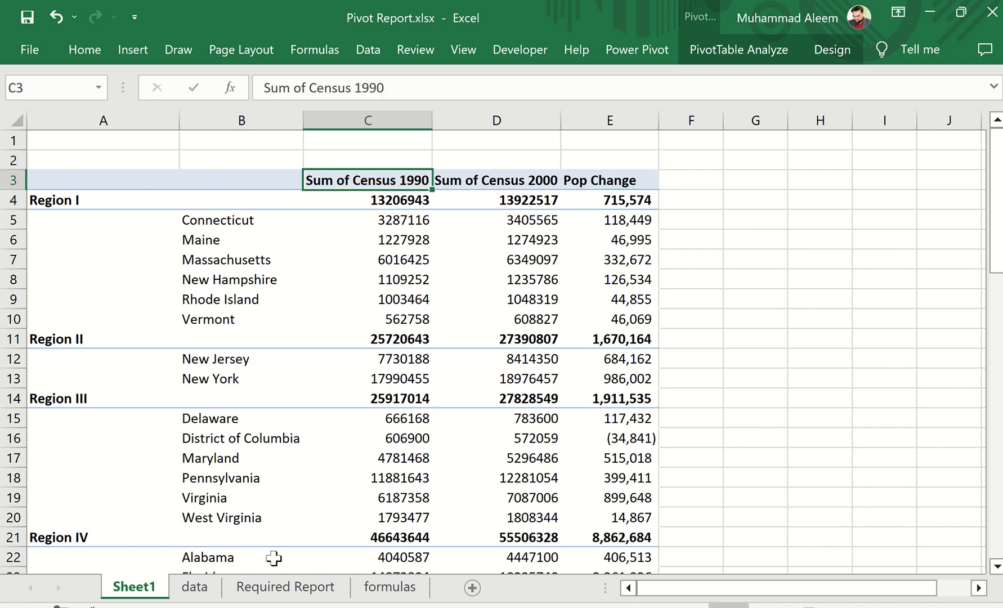
left_click(283, 588)
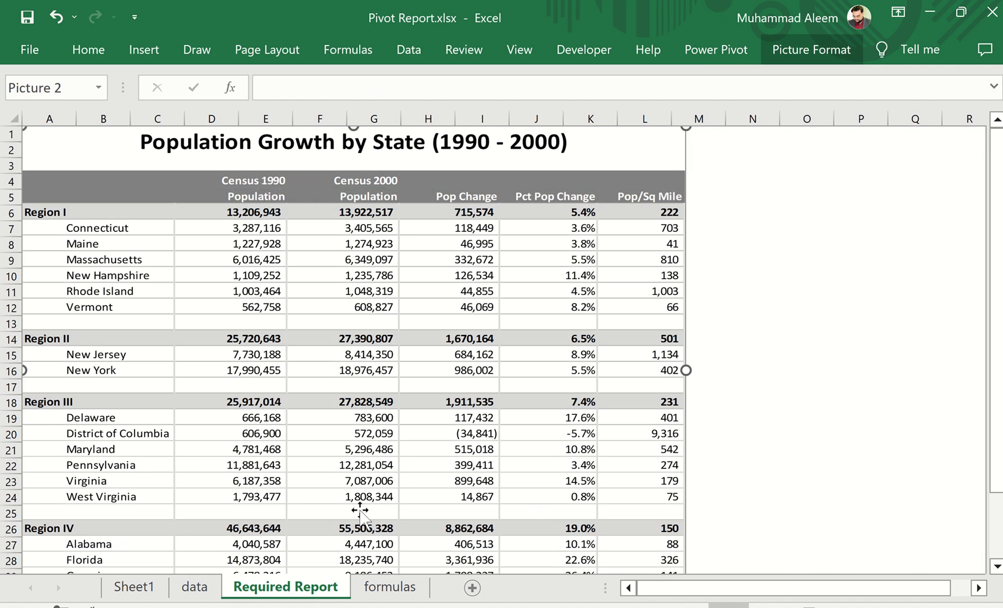
left_click(135, 587)
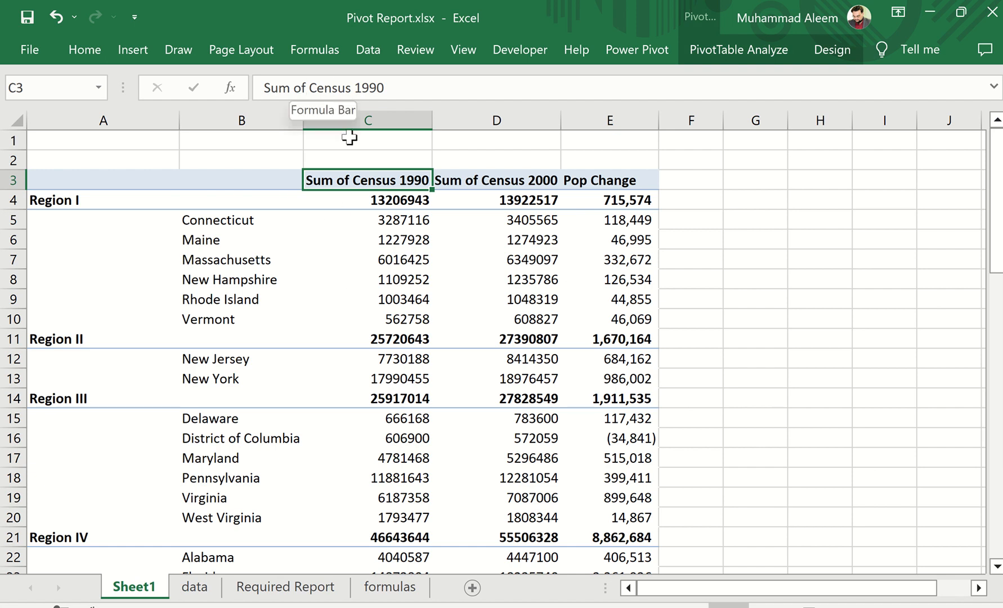
left_click_drag(308, 89, 197, 89)
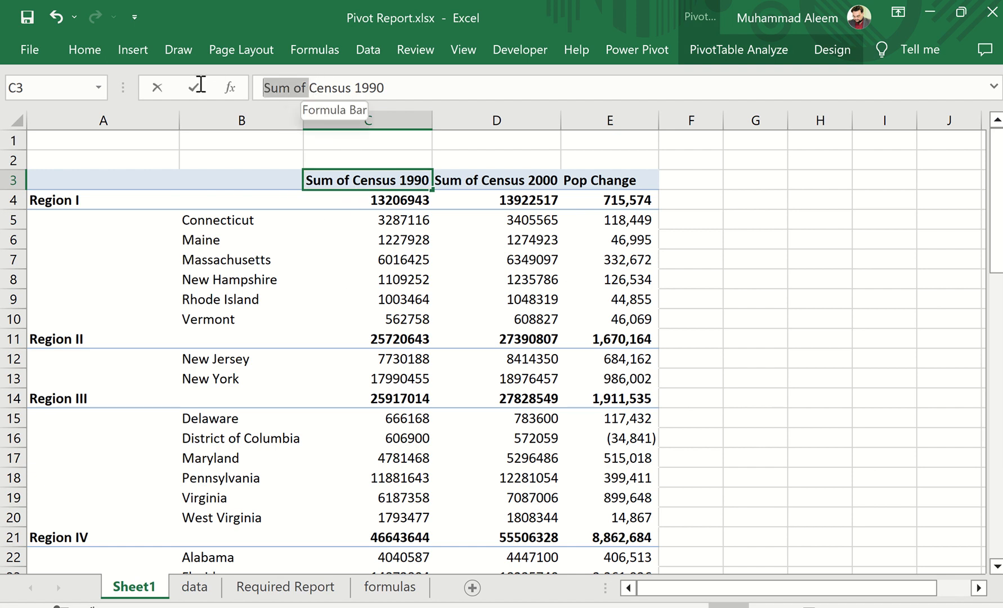
key("BackSpace")
left_click(194, 88)
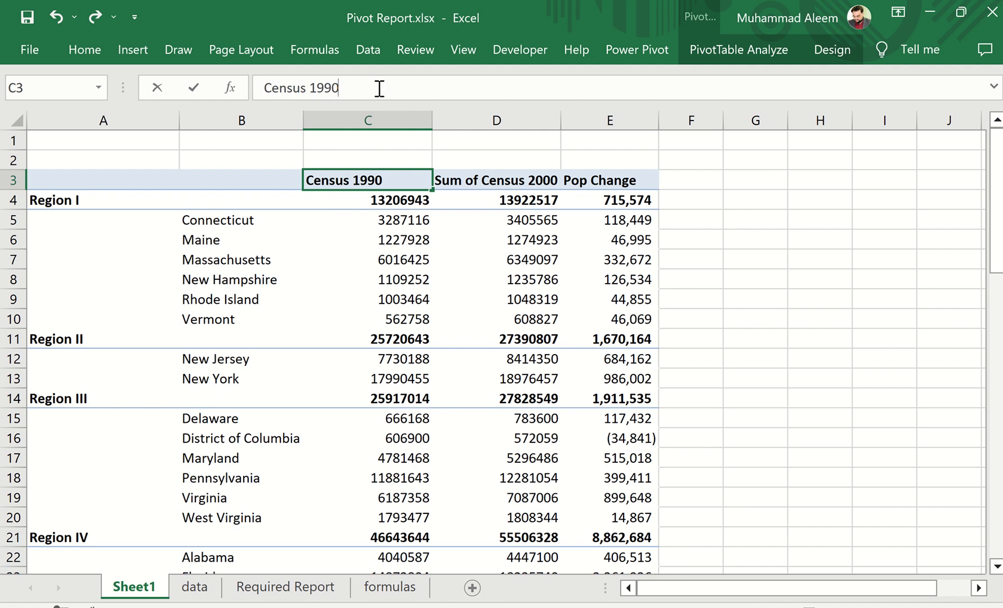
key("BackSpace")
key("BackSpace")
key("BackSpace")
key("BackSpace")
key("BackSpace")
key("BackSpace")
key("BackSpace")
key("BackSpace")
key("BackSpace")
key("BackSpace")
key("BackSpace")
type("Pop")
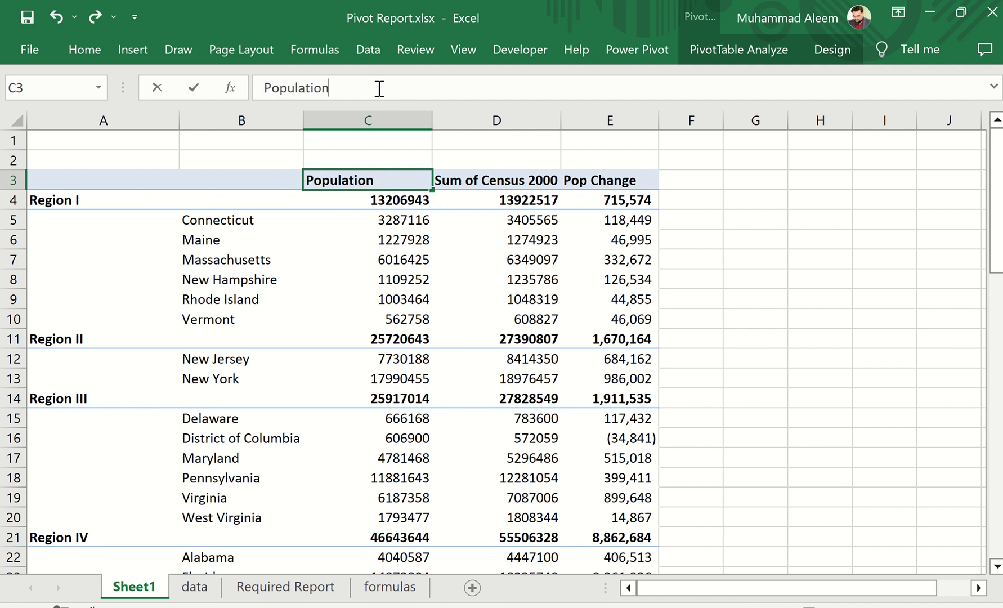
type("ulation")
key("Return")
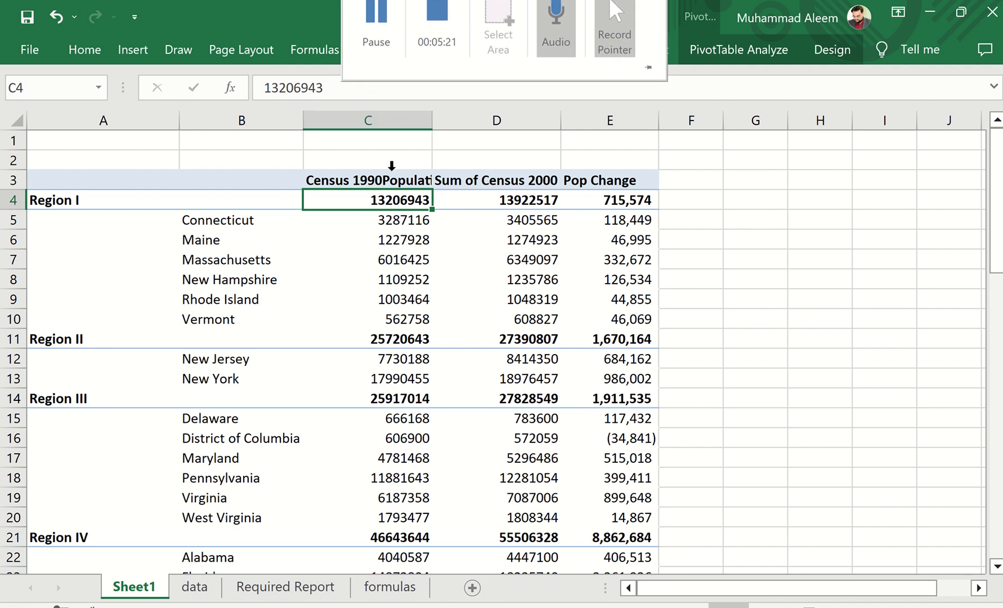
Narrow column C slightly and turn on text wrapping for the Census 1990 Population header in C3
left_click(376, 181)
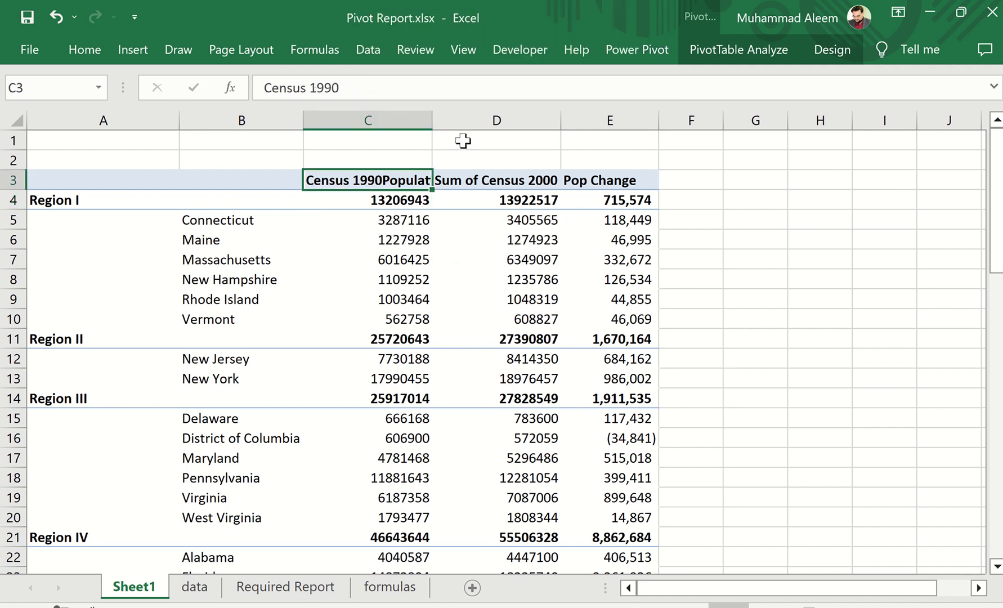
left_click_drag(432, 126, 419, 126)
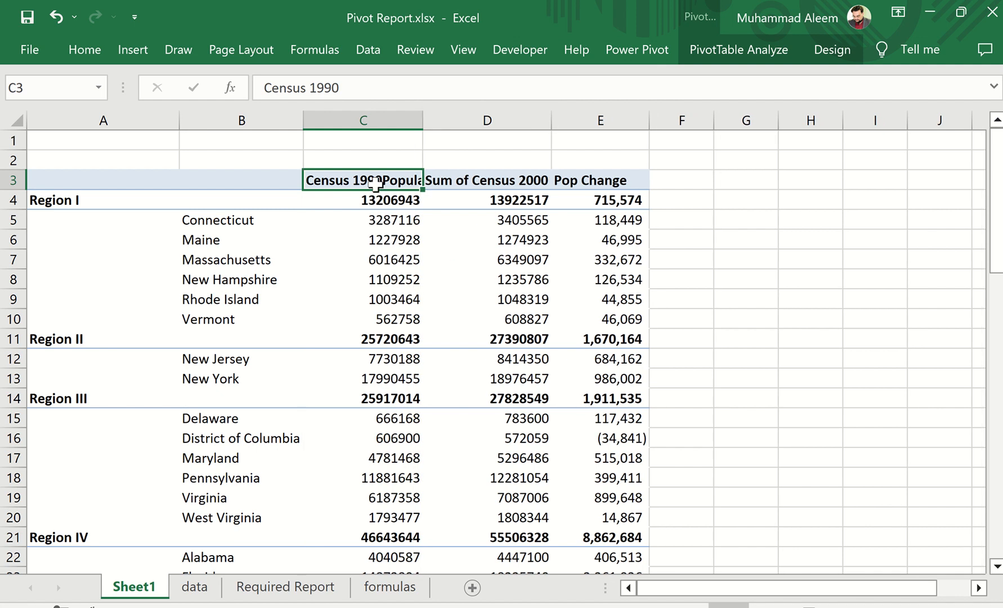
right_click(375, 182)
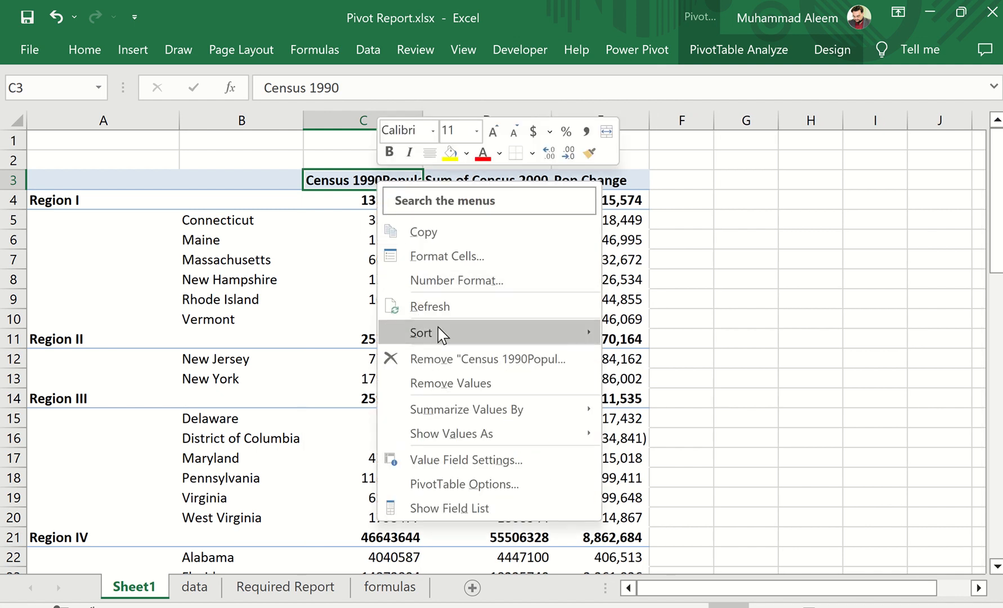
left_click(441, 256)
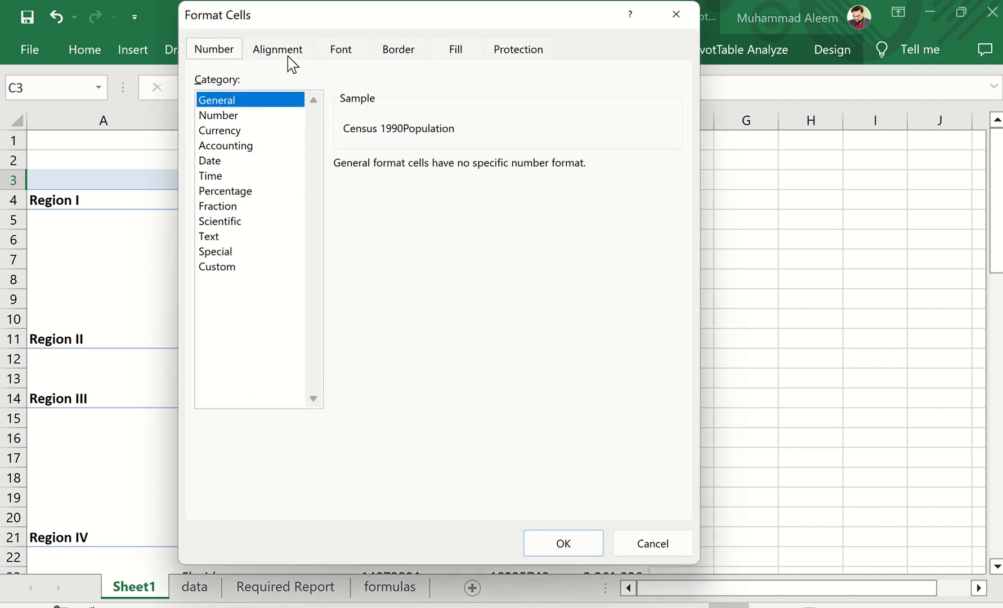
left_click(287, 55)
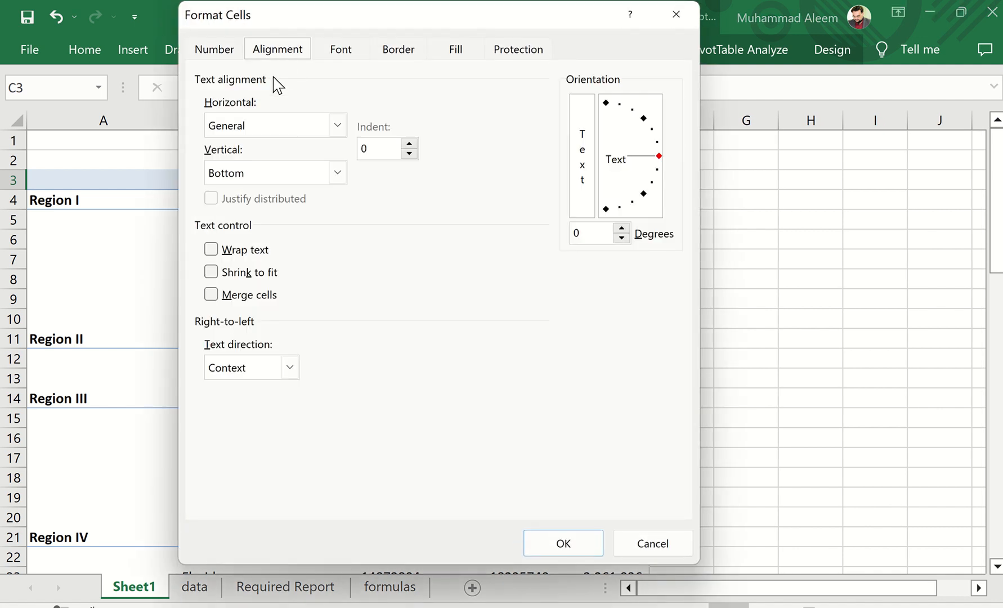
left_click(225, 252)
left_click(553, 544)
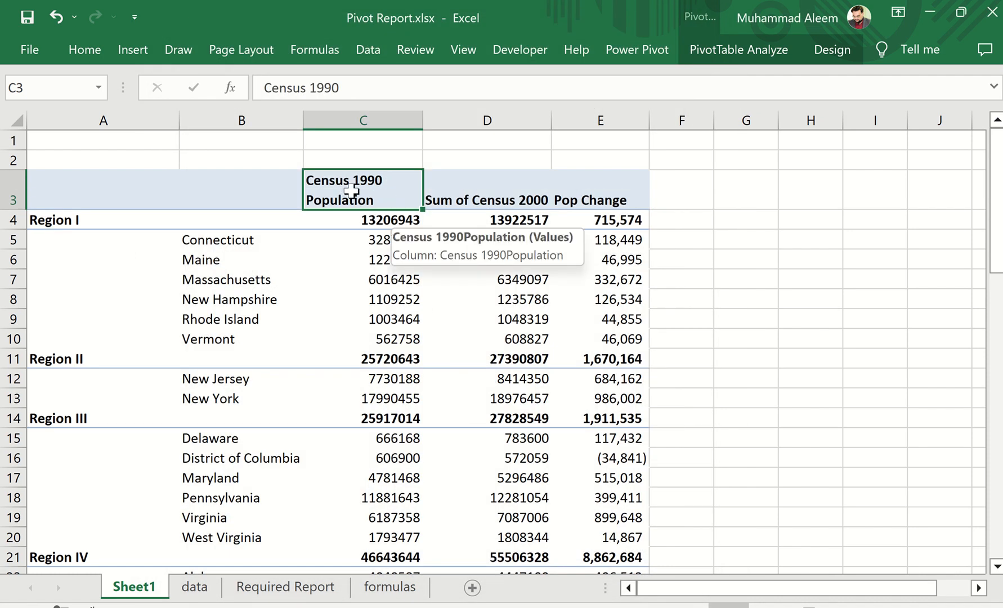
Rename the Sum of Census 2000 header in D3 to Census 2000 with Population on a second line
left_click(475, 192)
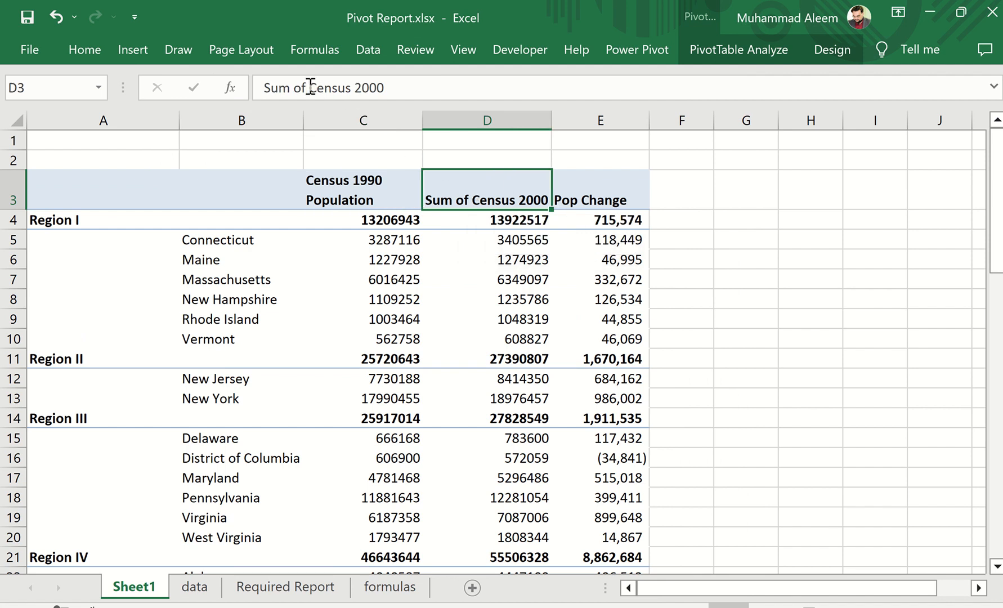
left_click_drag(309, 87, 179, 85)
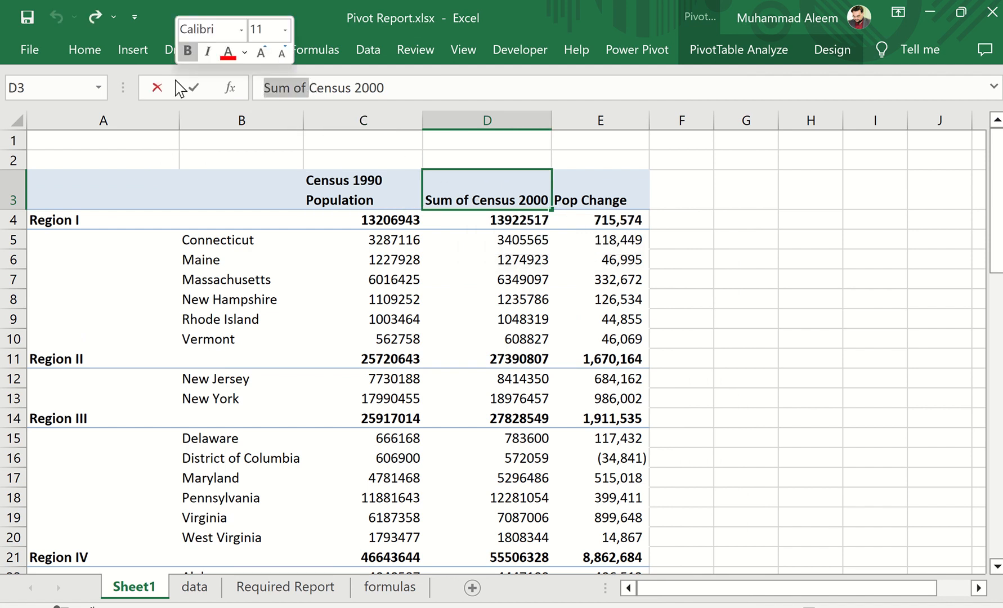
key("BackSpace")
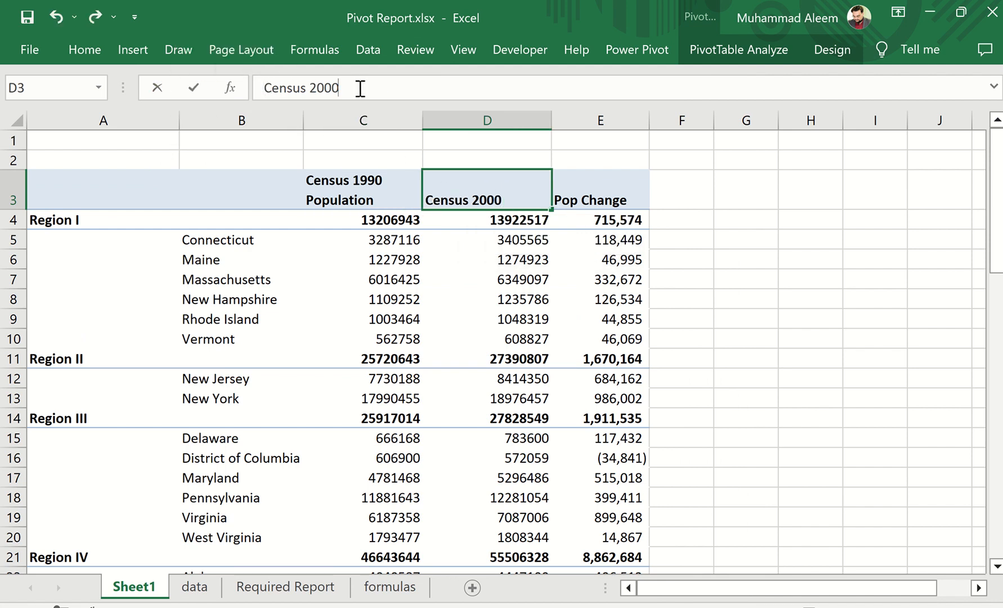
key("alt+Return")
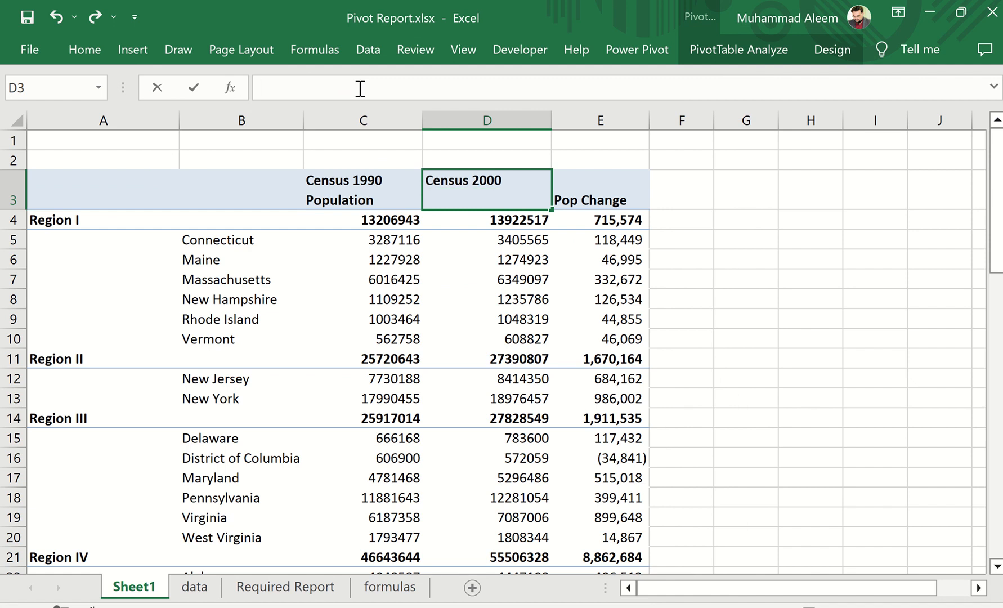
type("Population")
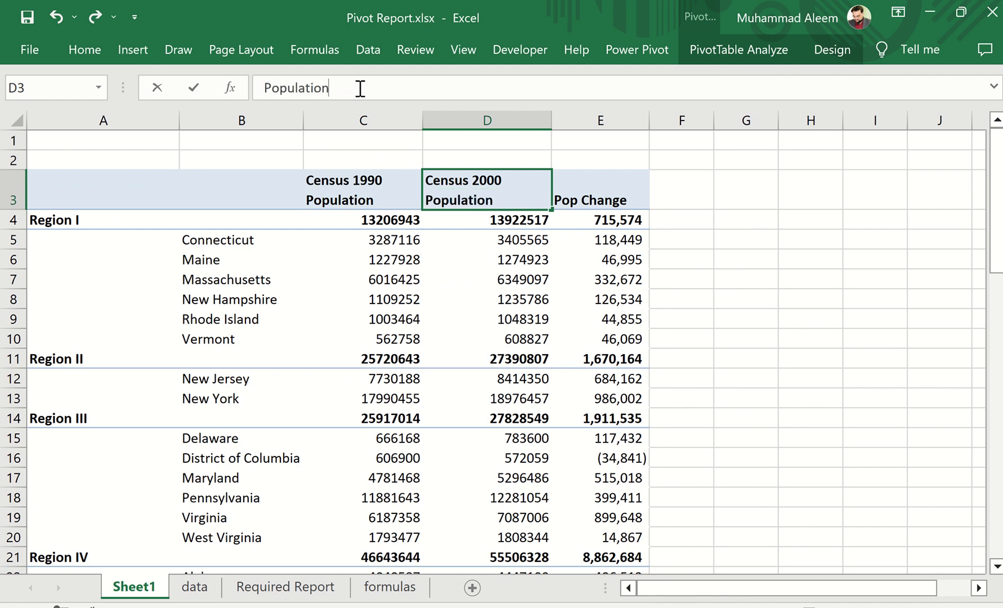
key("Return")
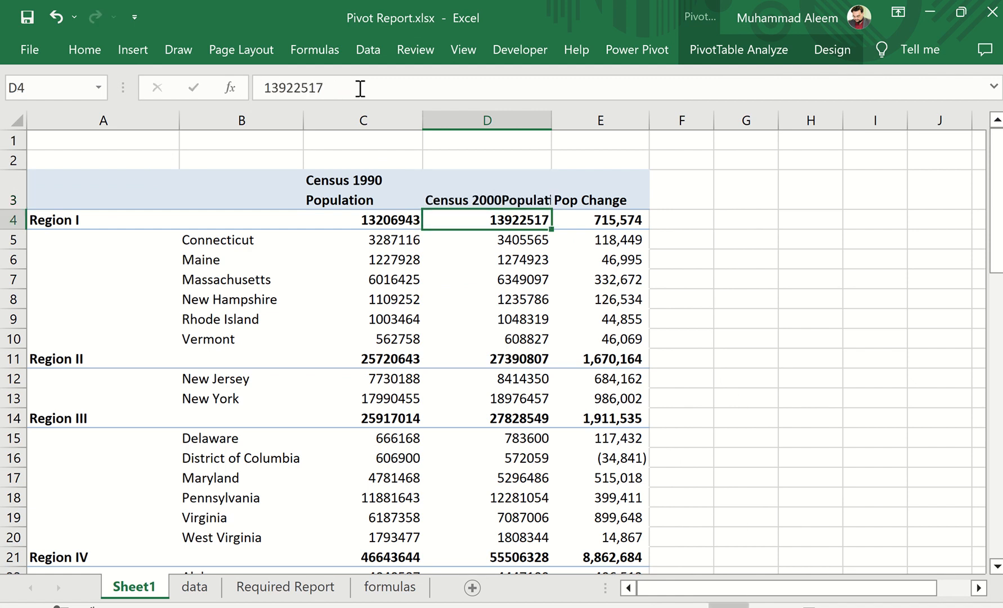
Turn on text wrapping for the Census 2000 Population header in D3 and narrow column D slightly
left_click(470, 197)
right_click(470, 197)
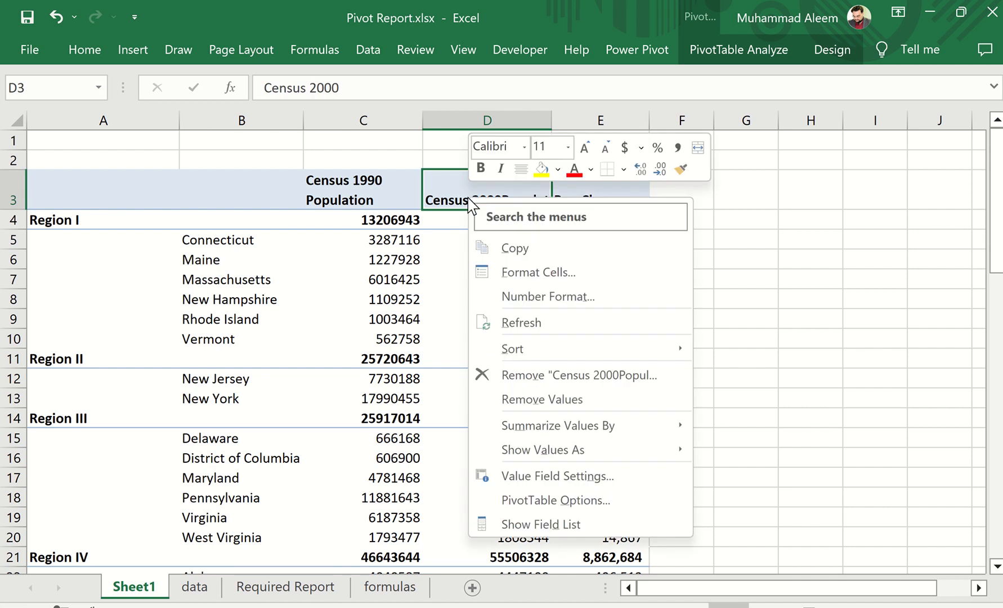
left_click(523, 274)
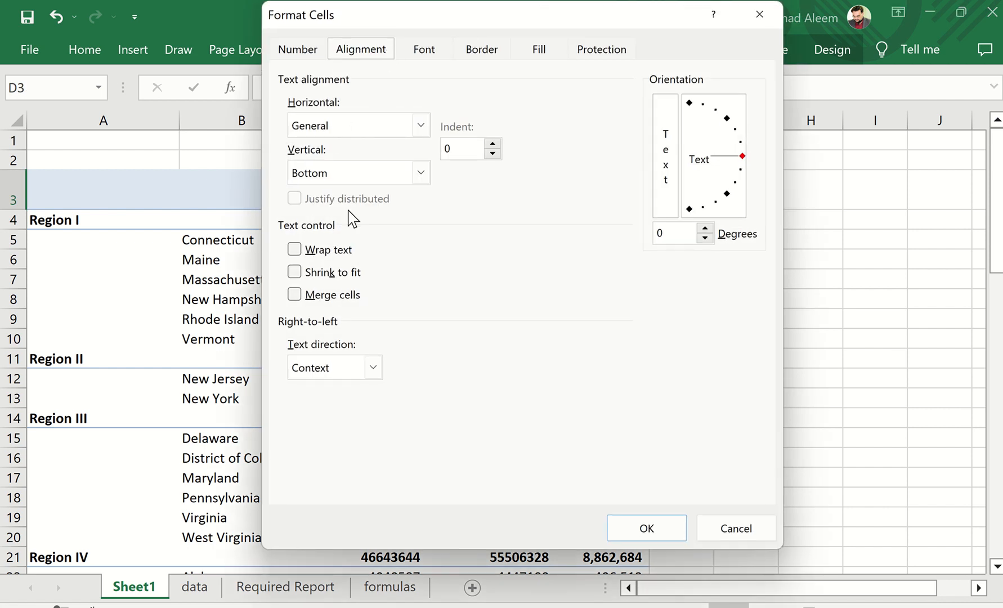
left_click(325, 250)
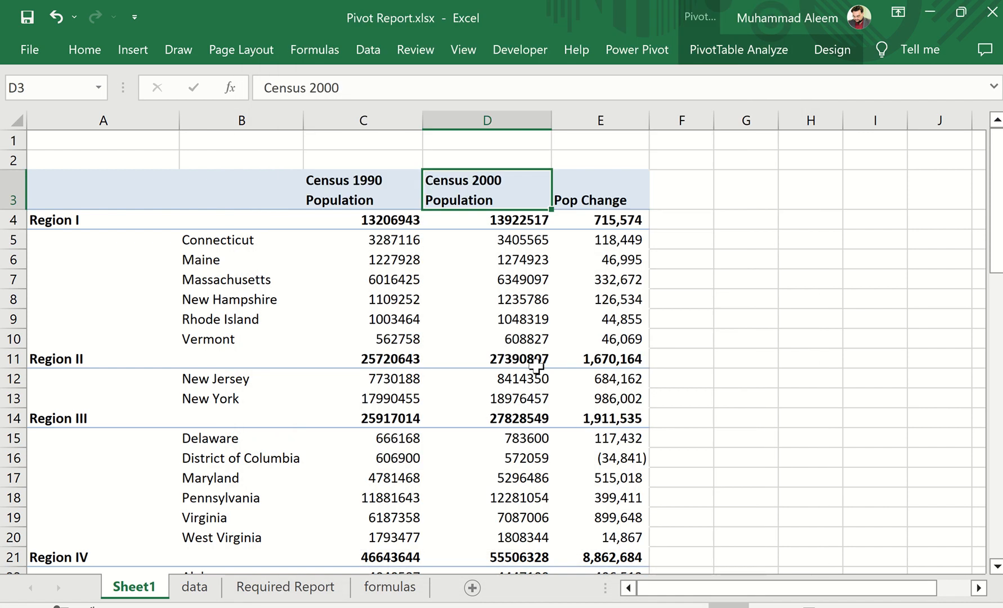
left_click(643, 529)
left_click_drag(552, 120, 550, 120)
Following the required report and the formulas sheet, start a new PivotTable calculated field named Pct Change
left_click(284, 587)
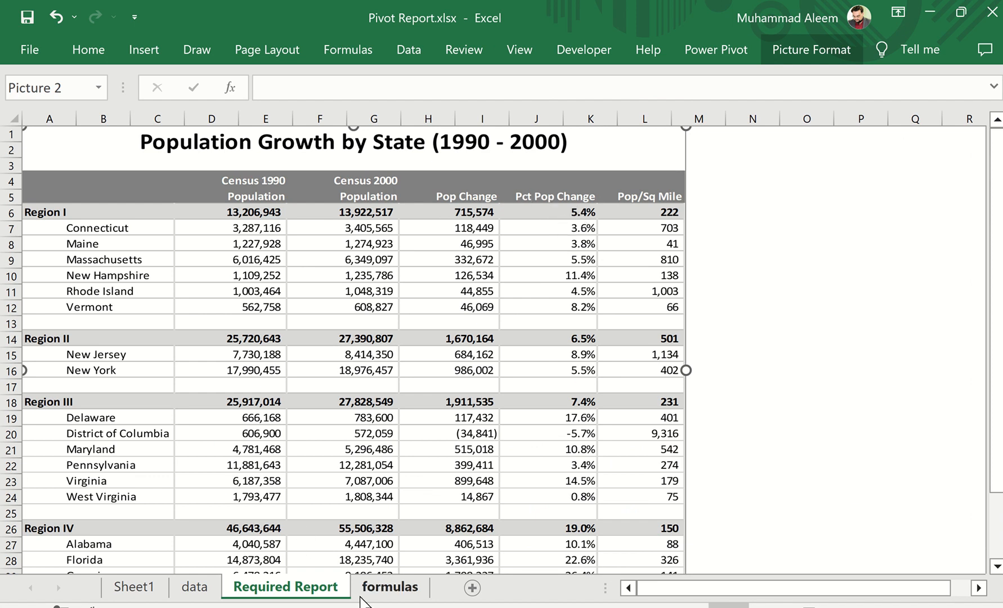
left_click(380, 594)
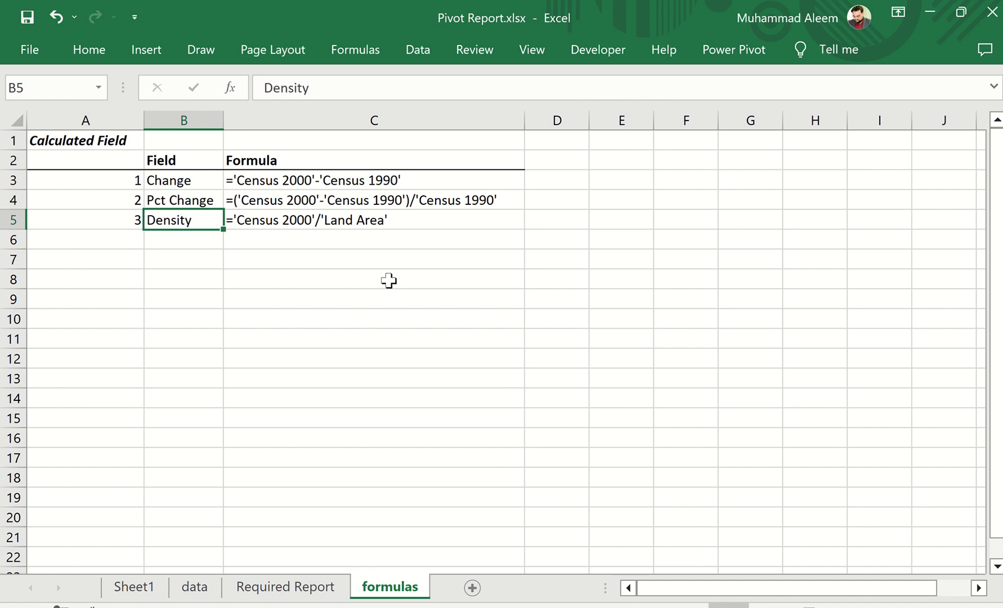
left_click(138, 588)
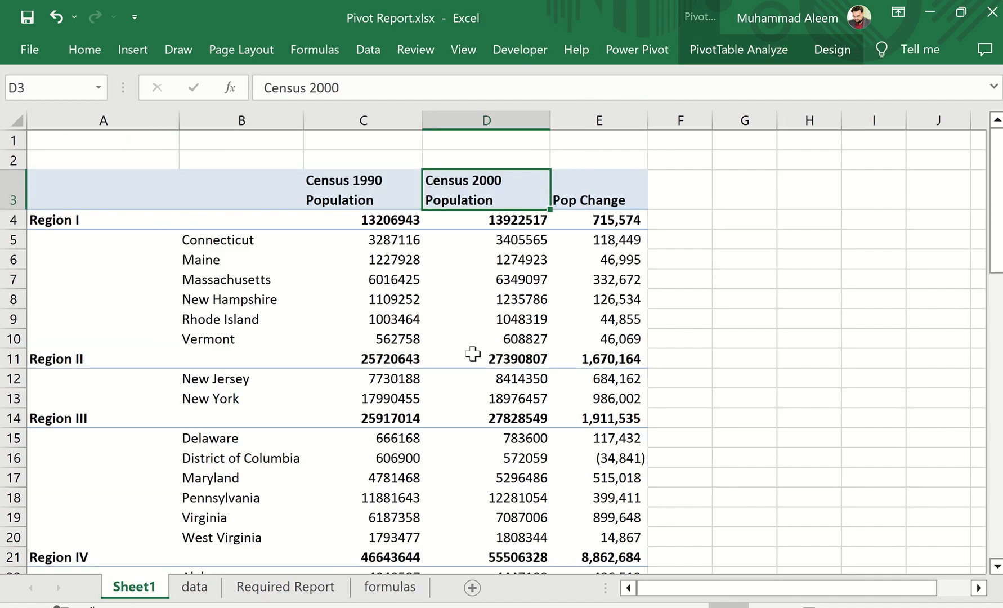
left_click(525, 281)
left_click(771, 51)
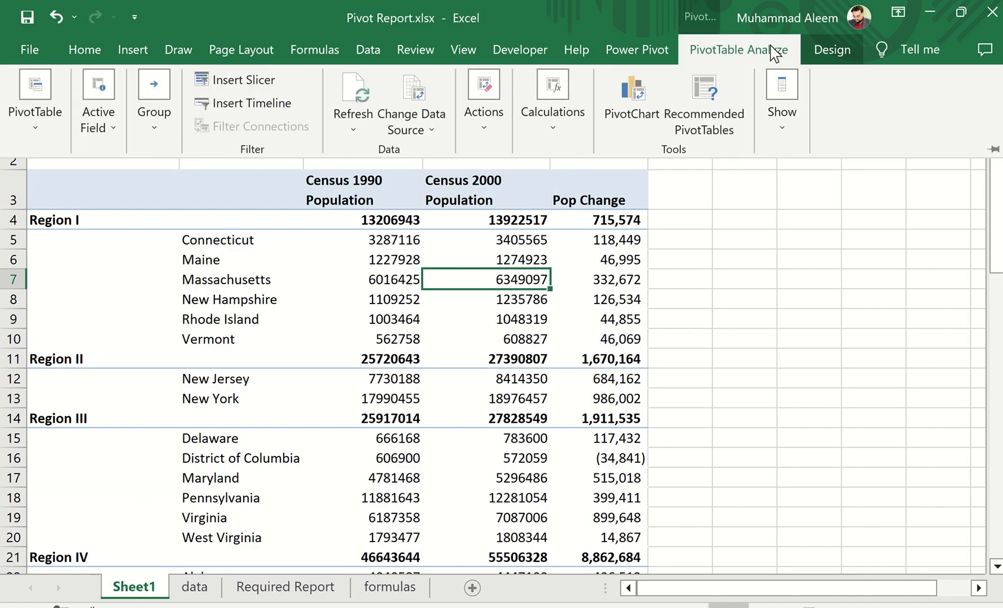
left_click(570, 130)
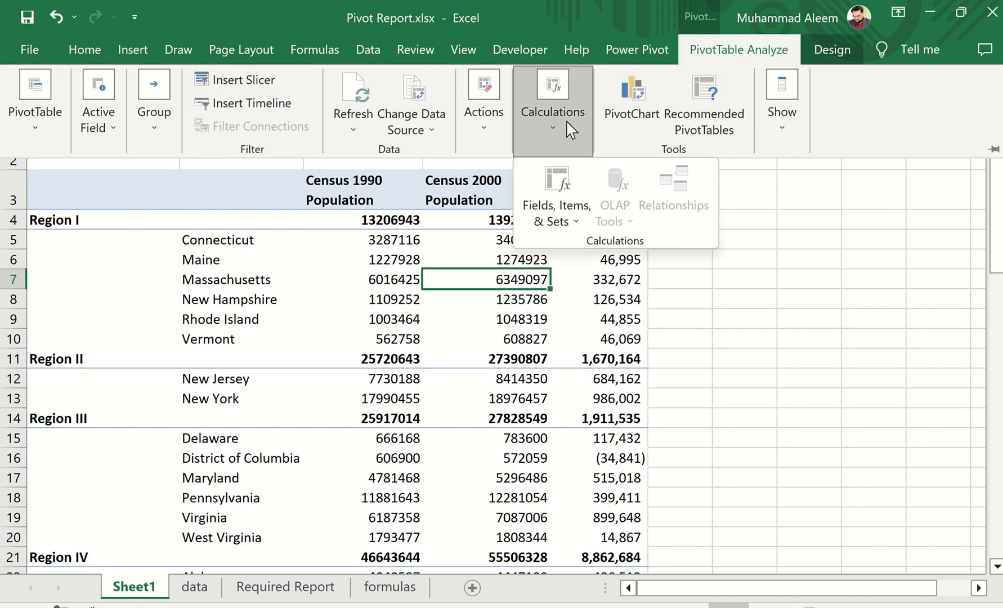
left_click(563, 217)
left_click(558, 243)
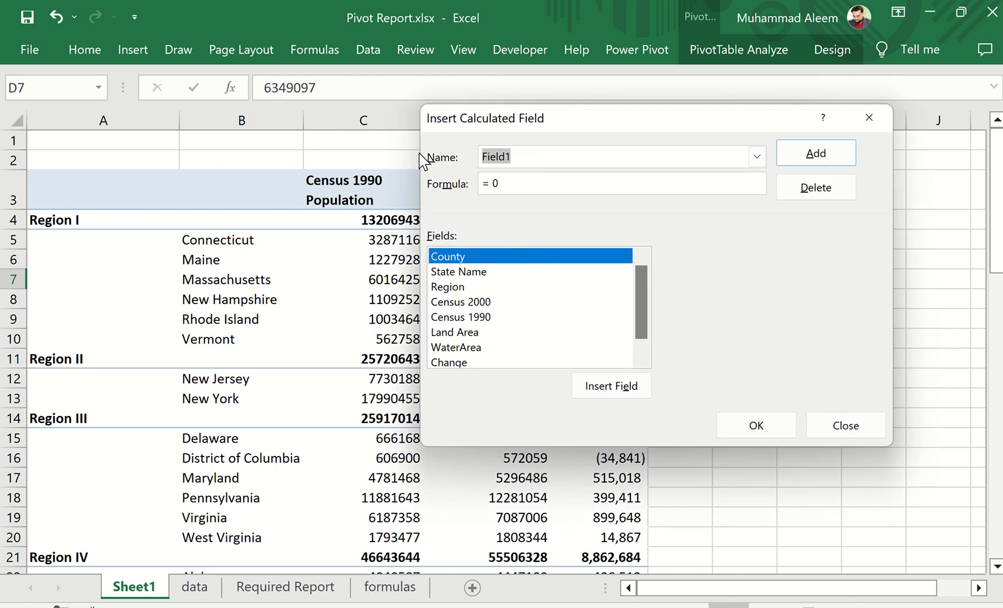
type("Pct Change")
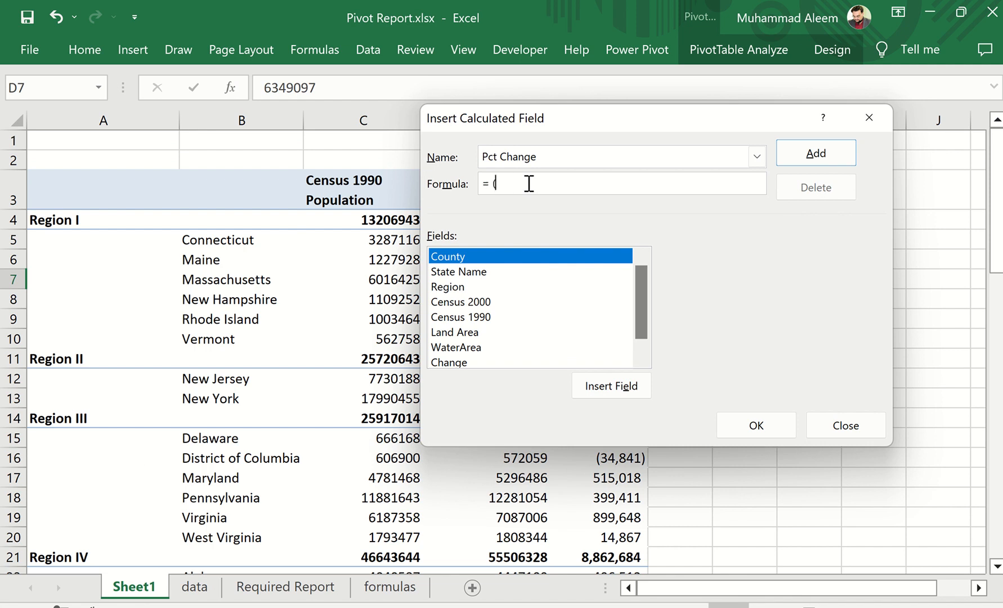
Set the Pct Change field's formula to = ( 'Census 2000'- 'Census 1990')/ 'Census 1990' and insert it into the PivotTable
double_click(457, 301)
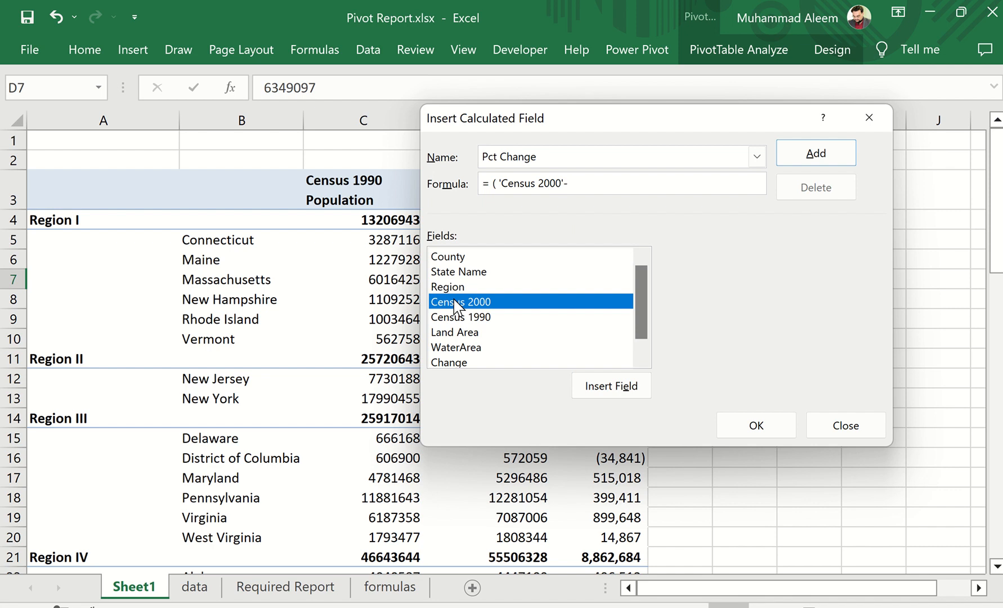
double_click(464, 317)
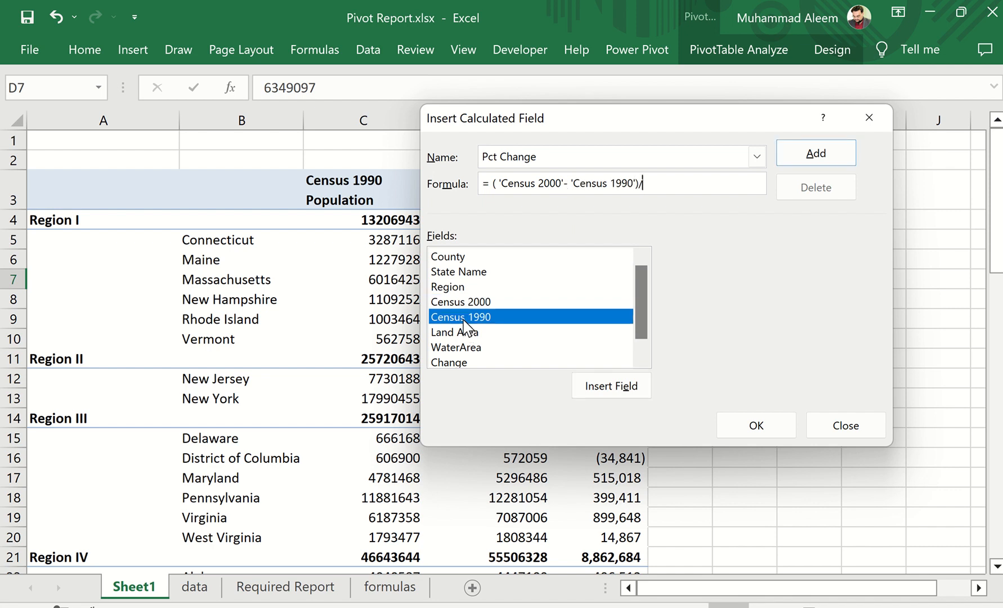
double_click(457, 317)
left_click(756, 426)
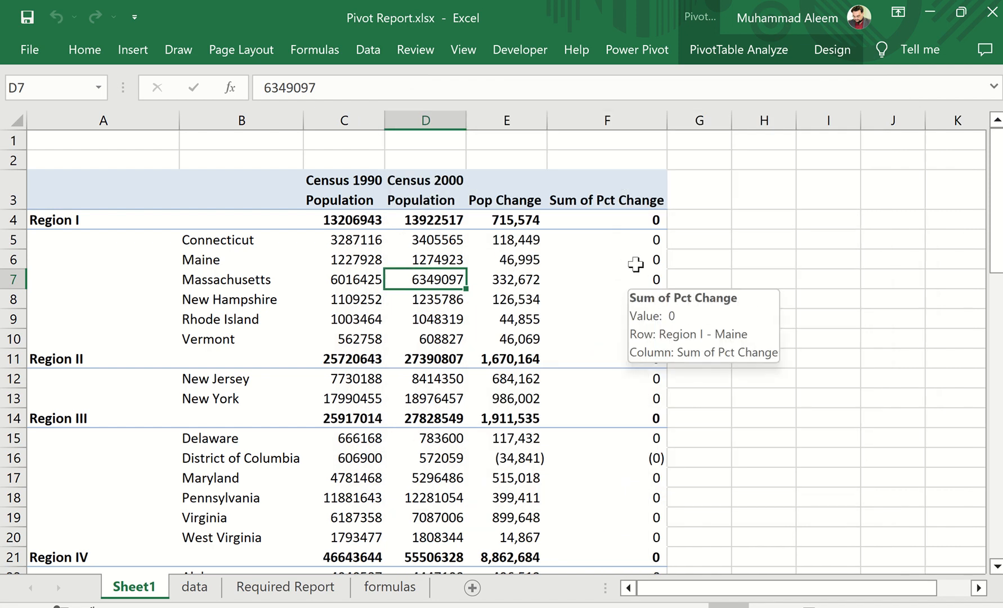
Set the number format of the Sum of Pct Change values to Percentage with 0 decimal places
right_click(623, 223)
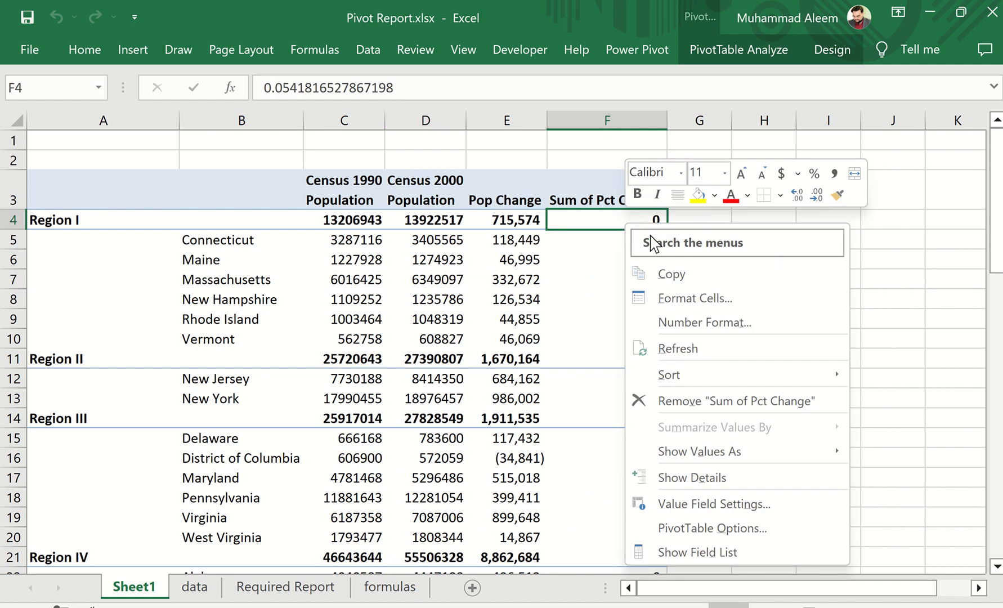
left_click(701, 322)
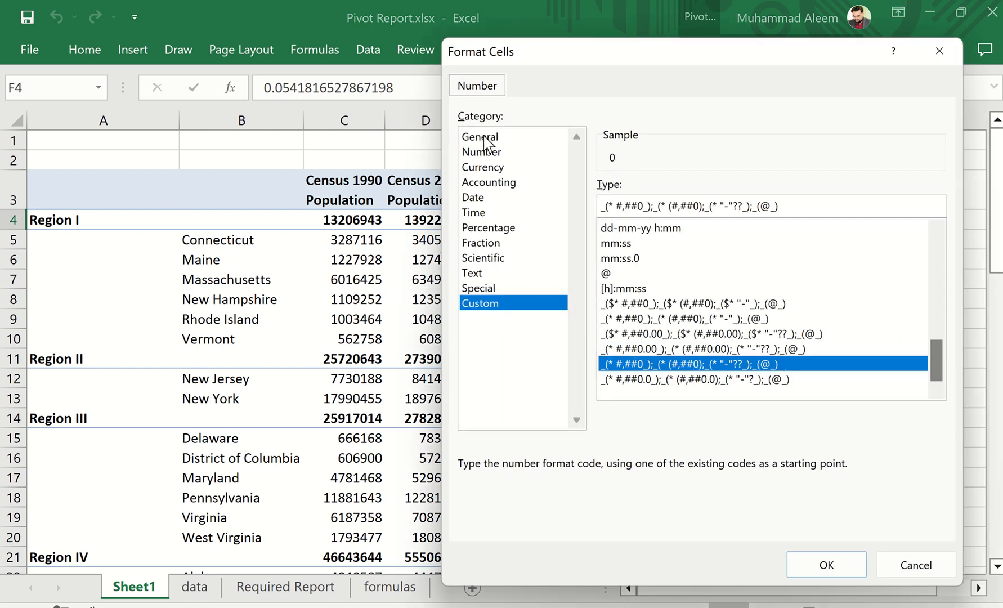
left_click(493, 230)
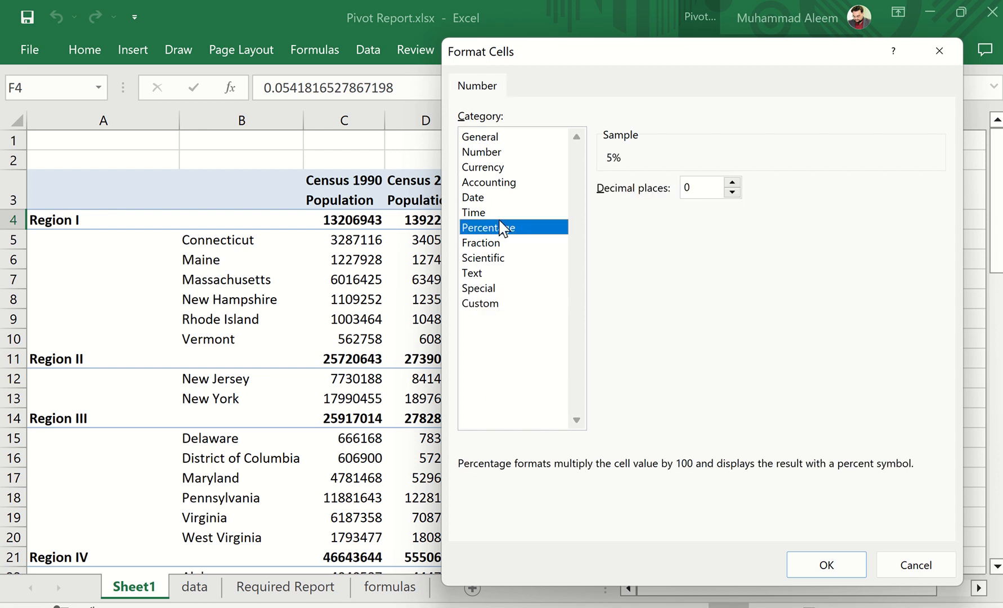
left_click(825, 566)
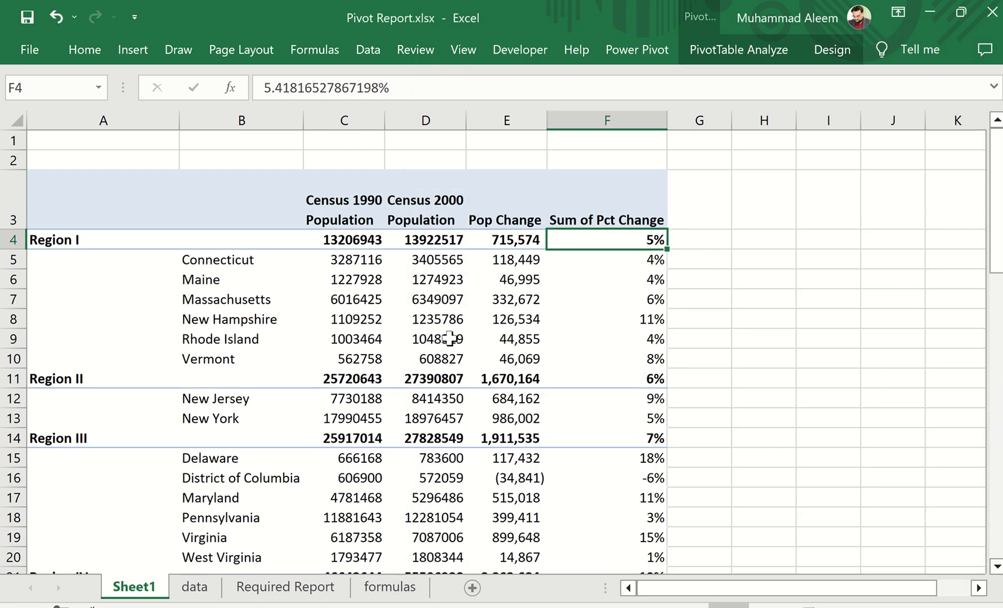
Following the required report, set the Sum of Pct Change percentages to 1 decimal place
left_click(275, 591)
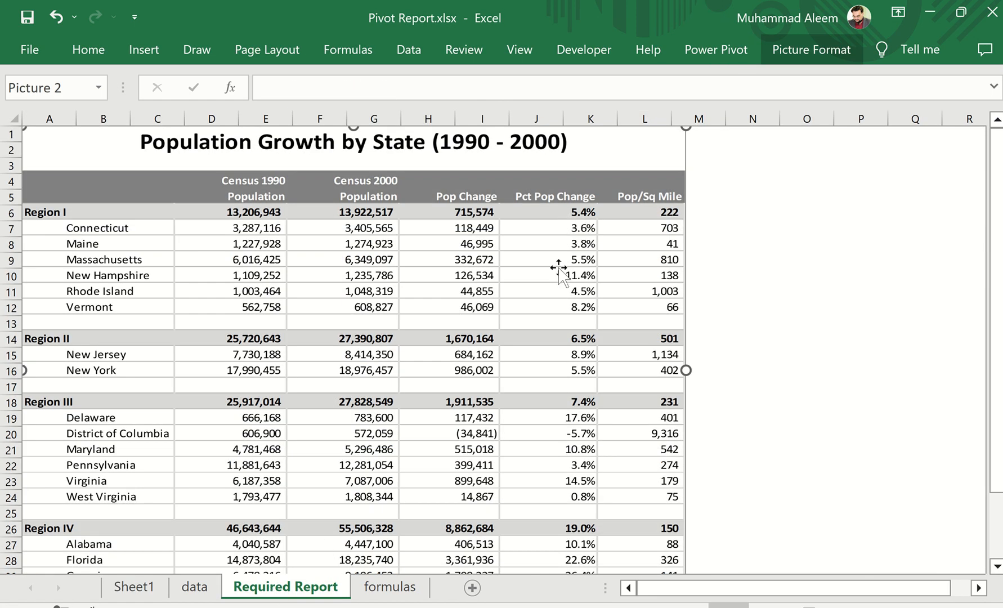
left_click(134, 587)
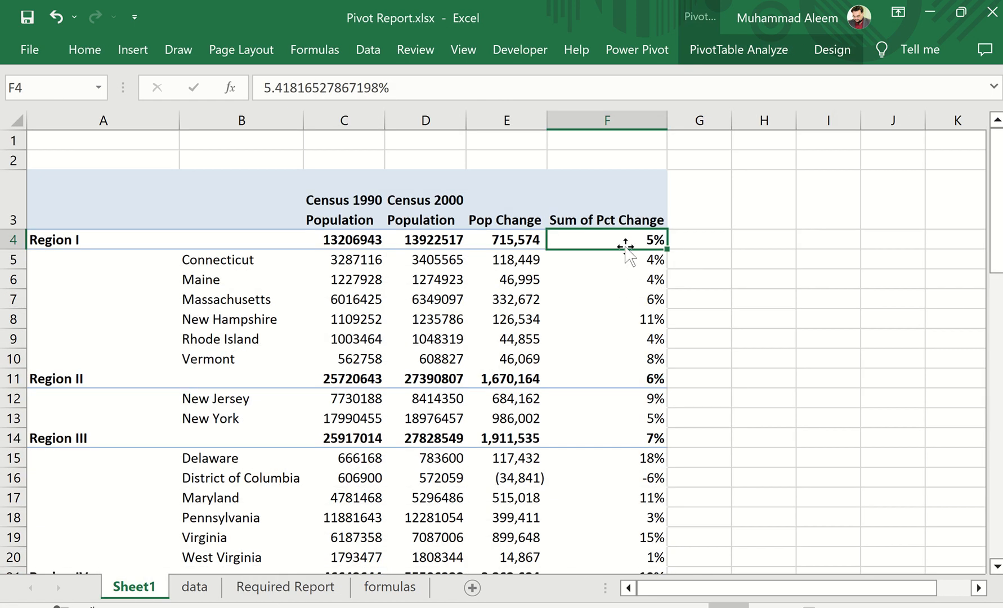
right_click(628, 250)
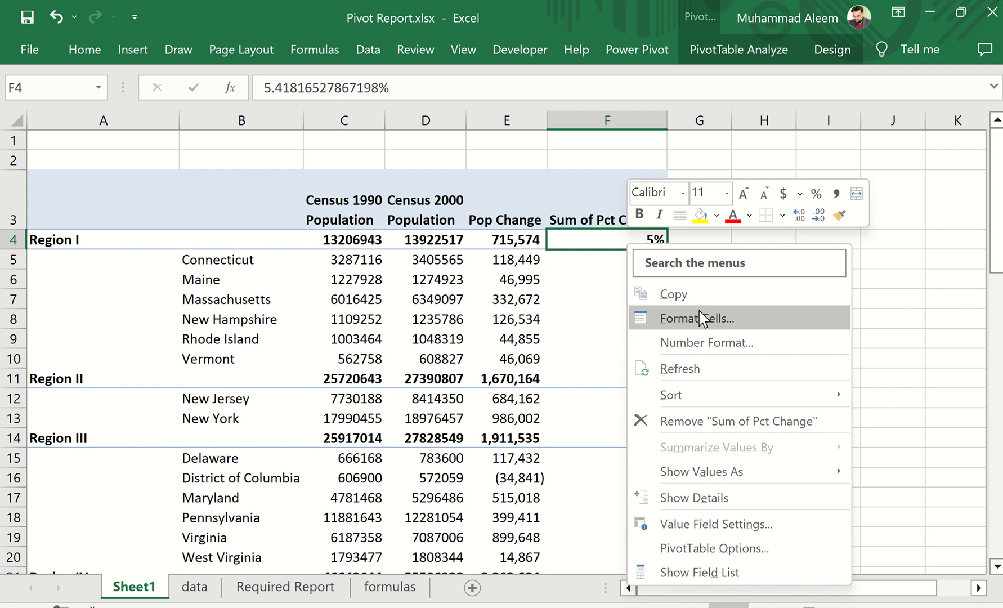
left_click(701, 344)
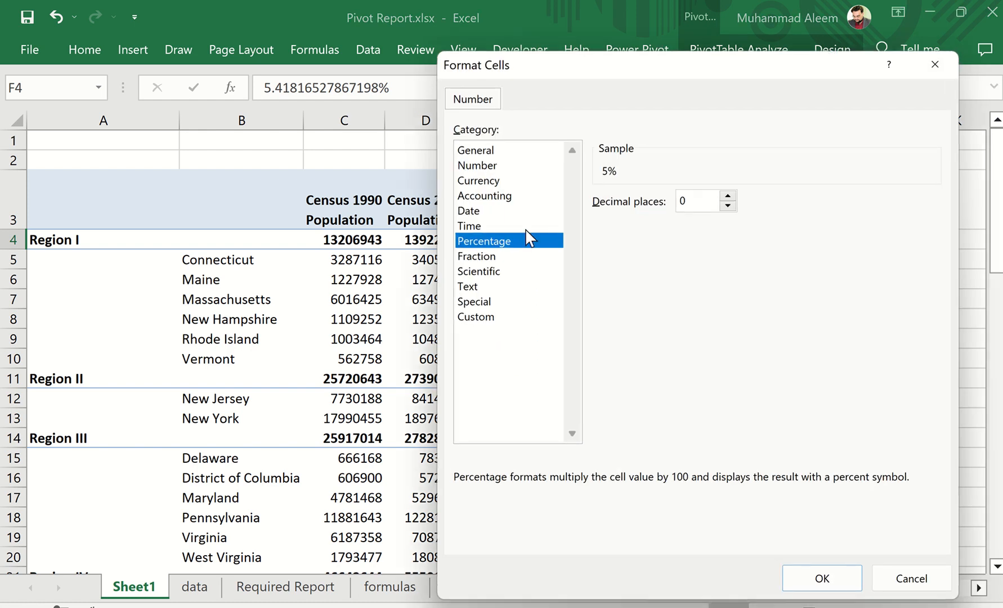
left_click(727, 196)
left_click(820, 578)
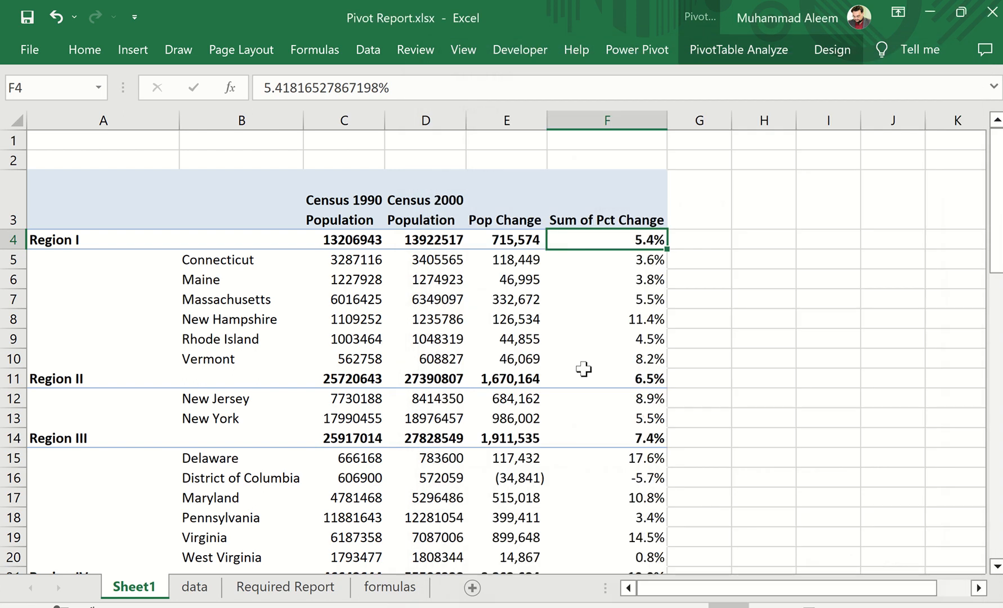
Following the required report, rename the Sum of Pct Change header in F3 to Pct Pop Change
left_click(269, 591)
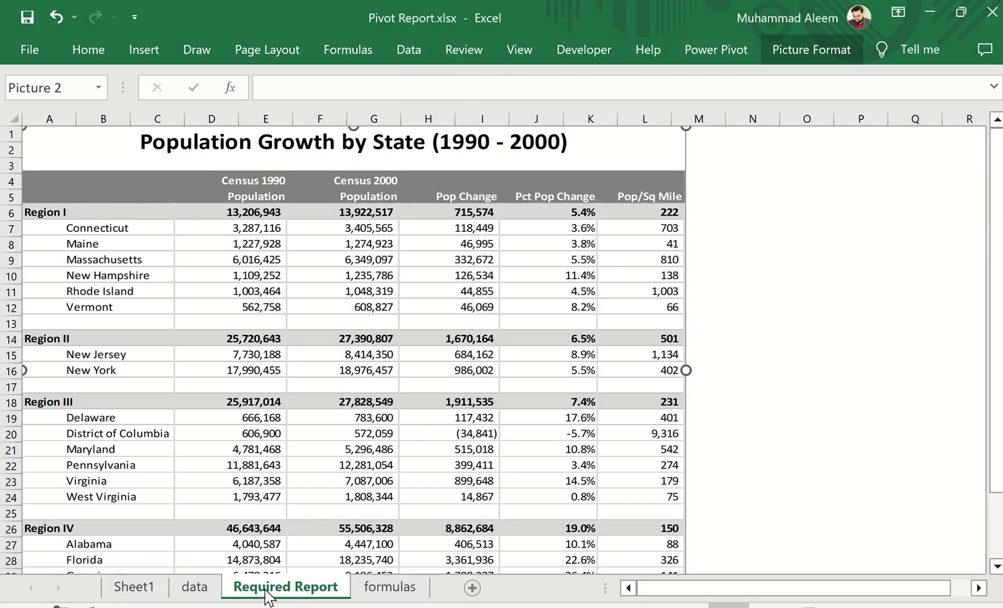
left_click(132, 587)
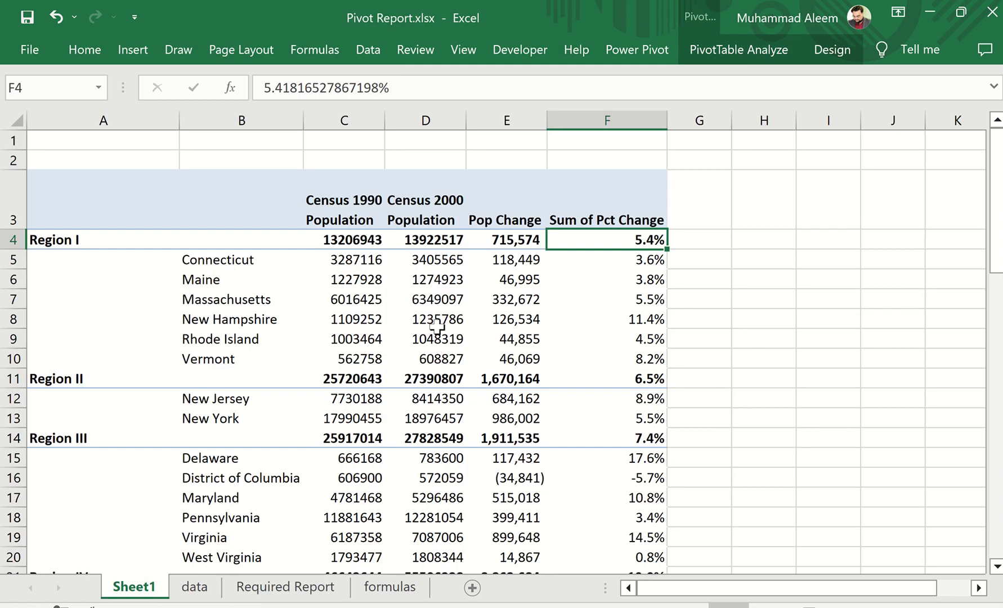
left_click(577, 215)
type("P")
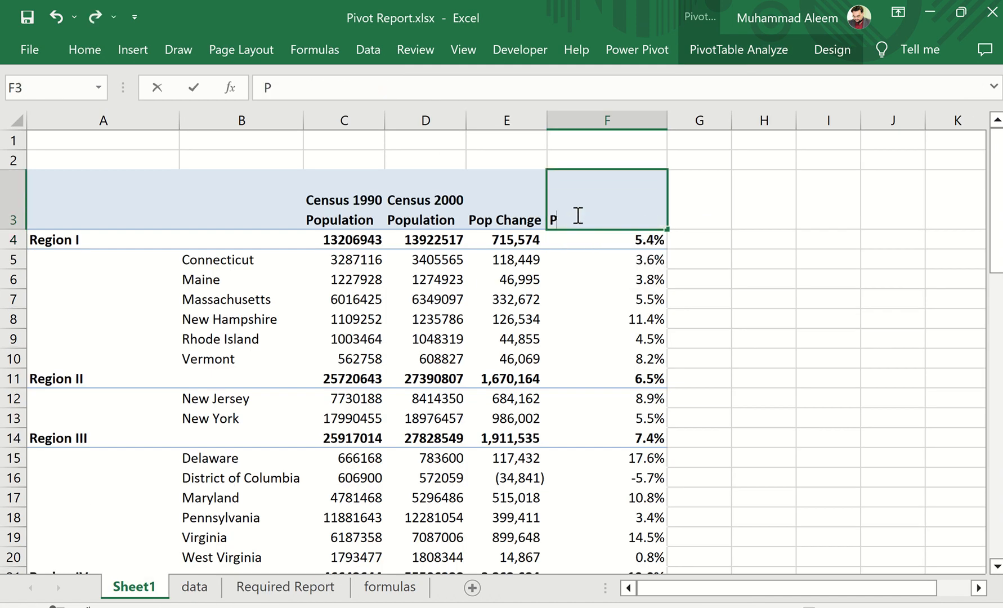
type("ct Pop Change")
key("Return")
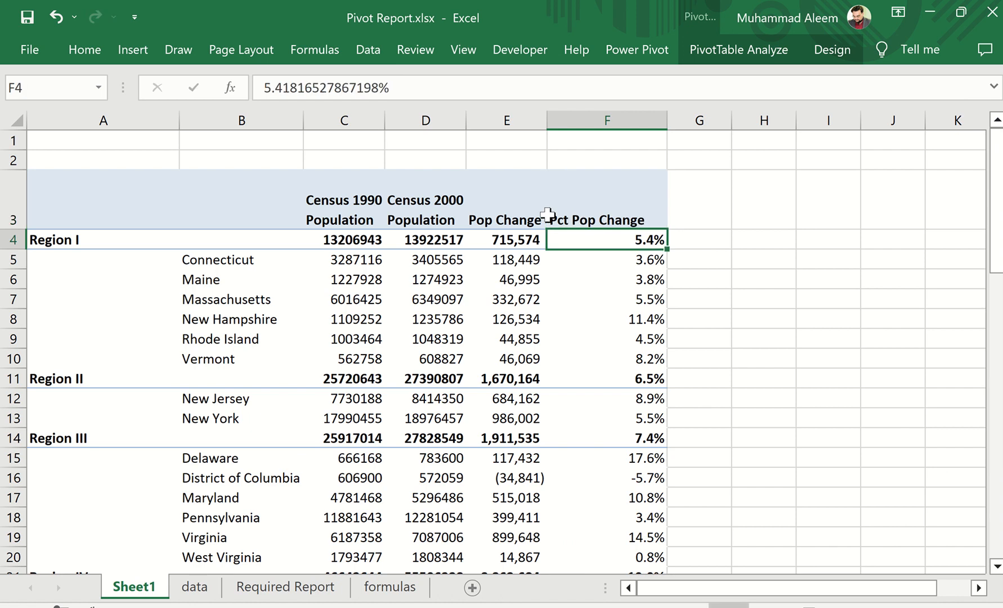
Following the required report and the formulas sheet, start a new PivotTable calculated field named Density
left_click(306, 589)
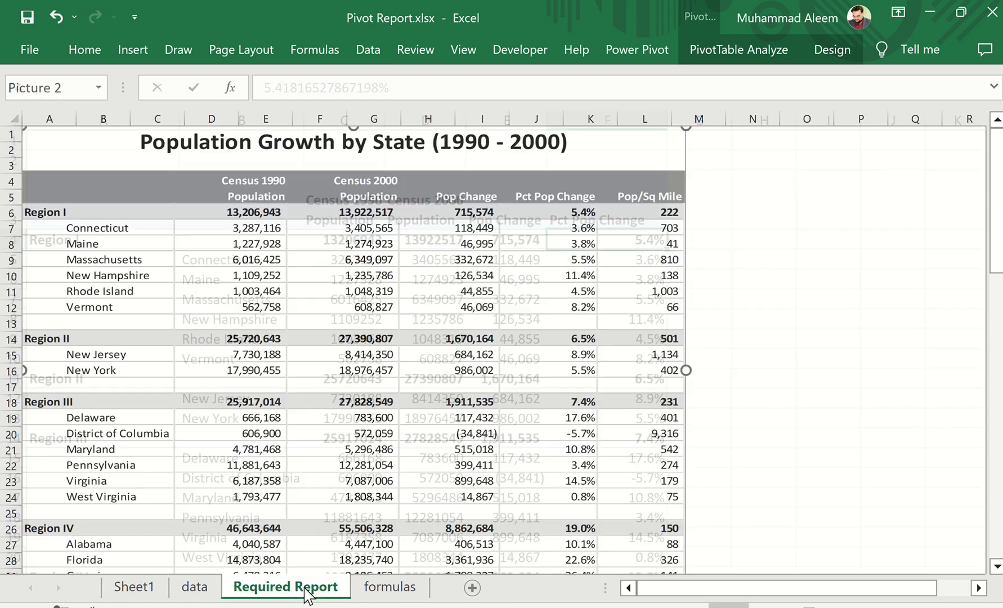
left_click(382, 588)
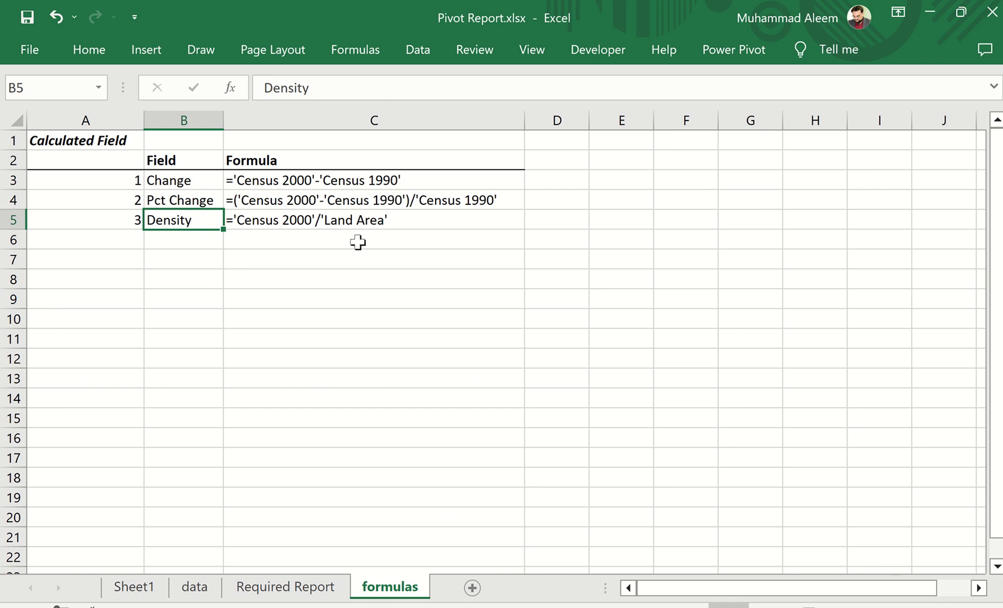
left_click(144, 586)
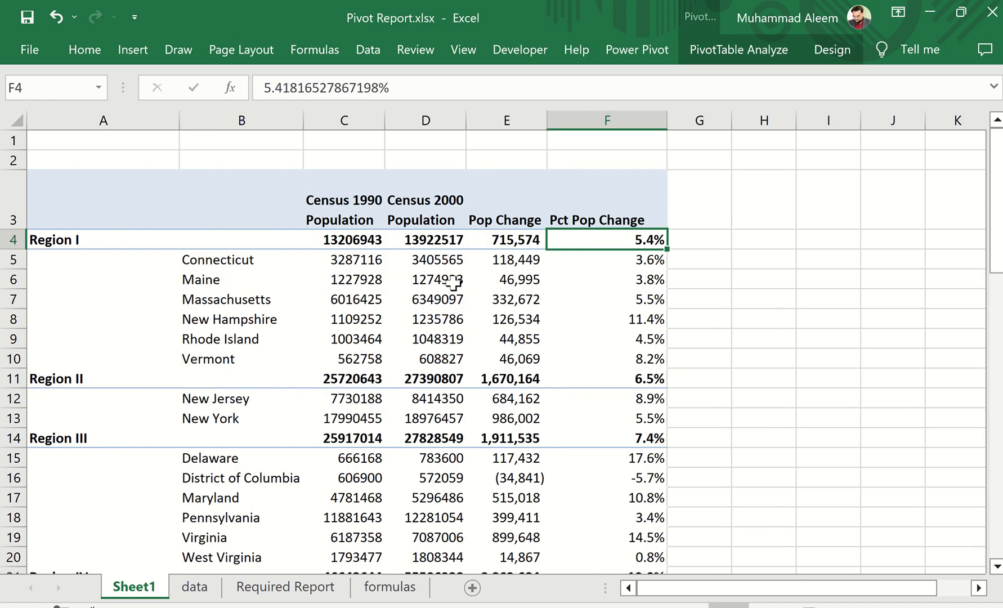
left_click(450, 280)
left_click(741, 51)
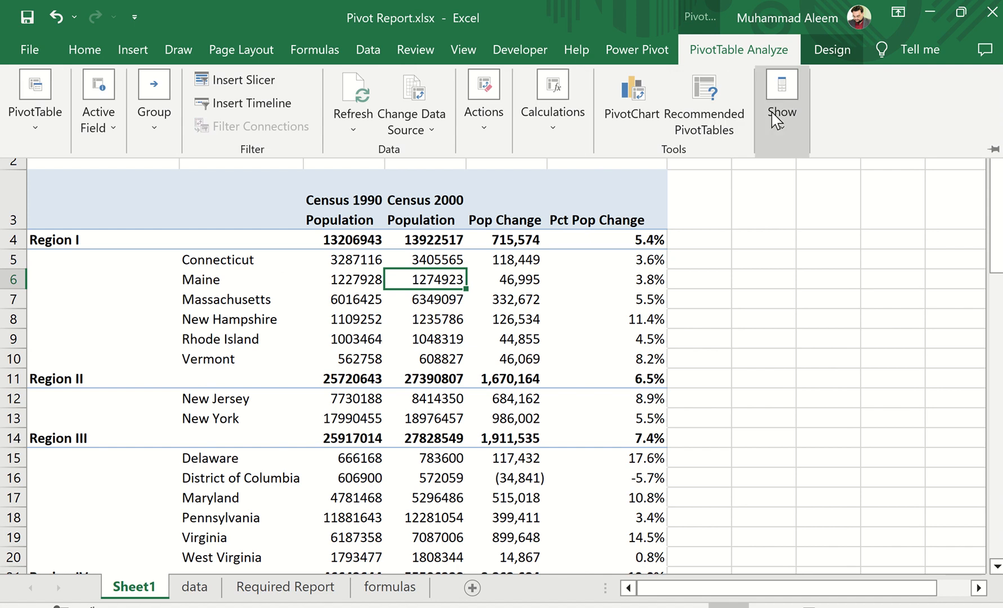
left_click(553, 124)
left_click(560, 213)
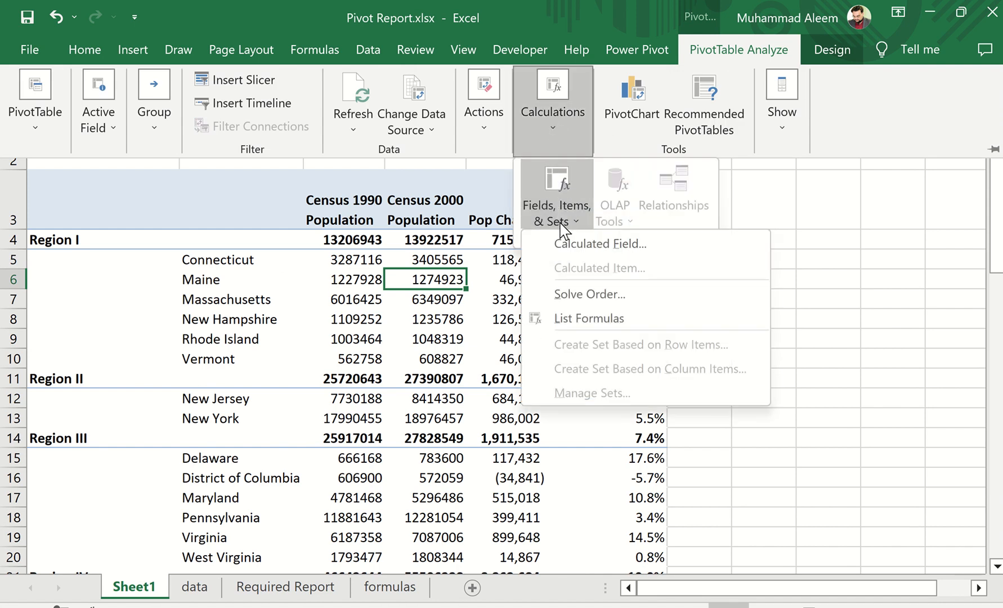
left_click(567, 247)
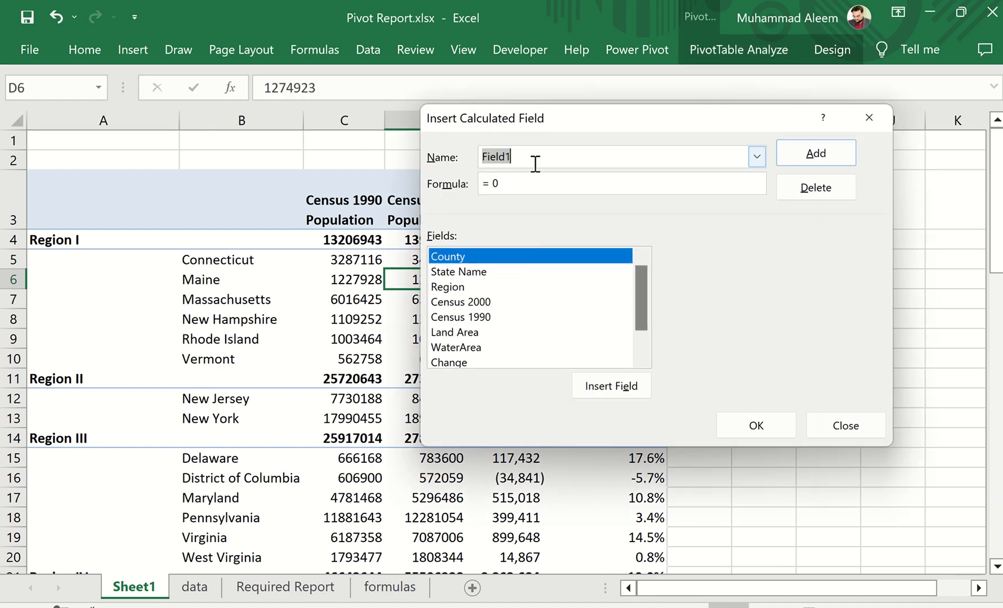
type("Density")
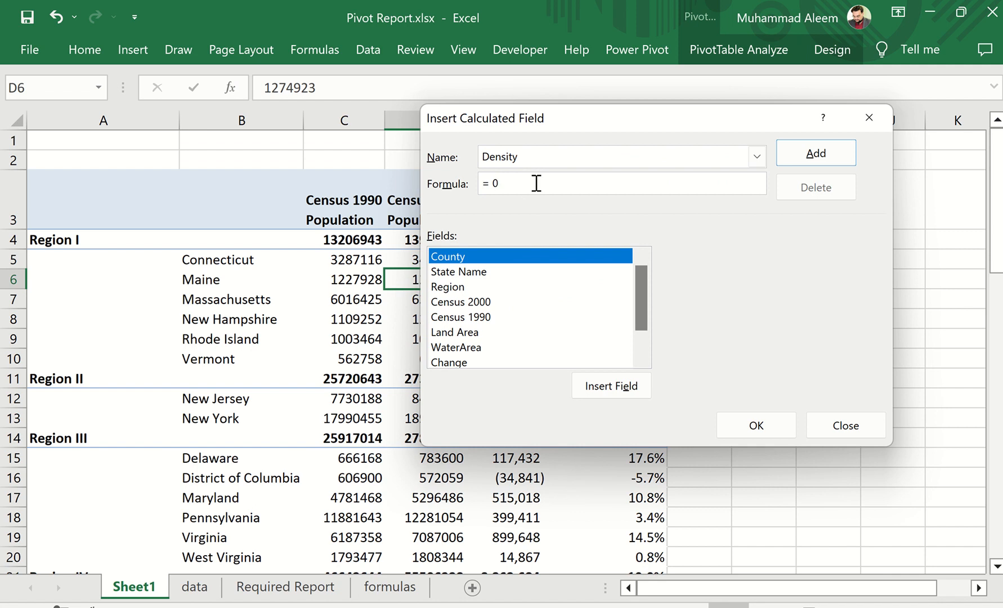
Set the Density field's formula to = 'Census 2000'/'Land Area' and insert it into the PivotTable
left_click(536, 183)
double_click(488, 302)
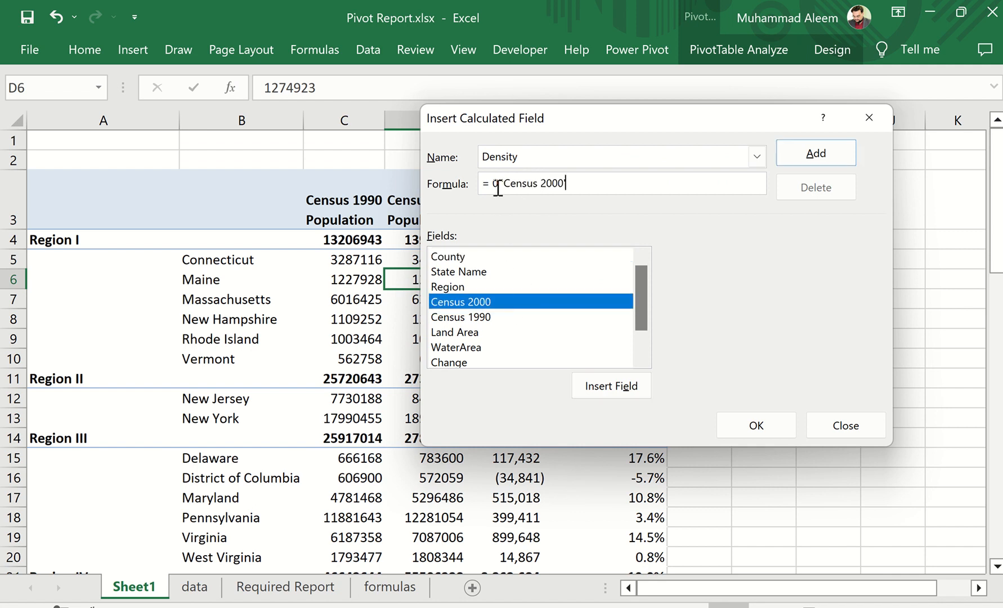
key("Delete")
key("Delete")
double_click(467, 333)
left_click(756, 426)
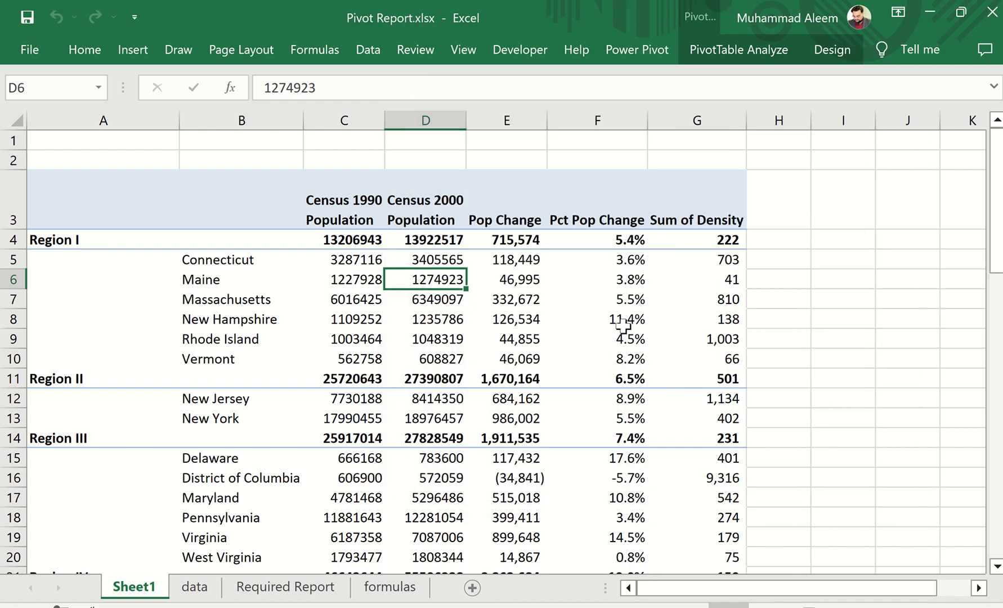
Rename the Sum of Density header in G3 to Pop/Sq Mile
left_click(689, 219)
type("Po")
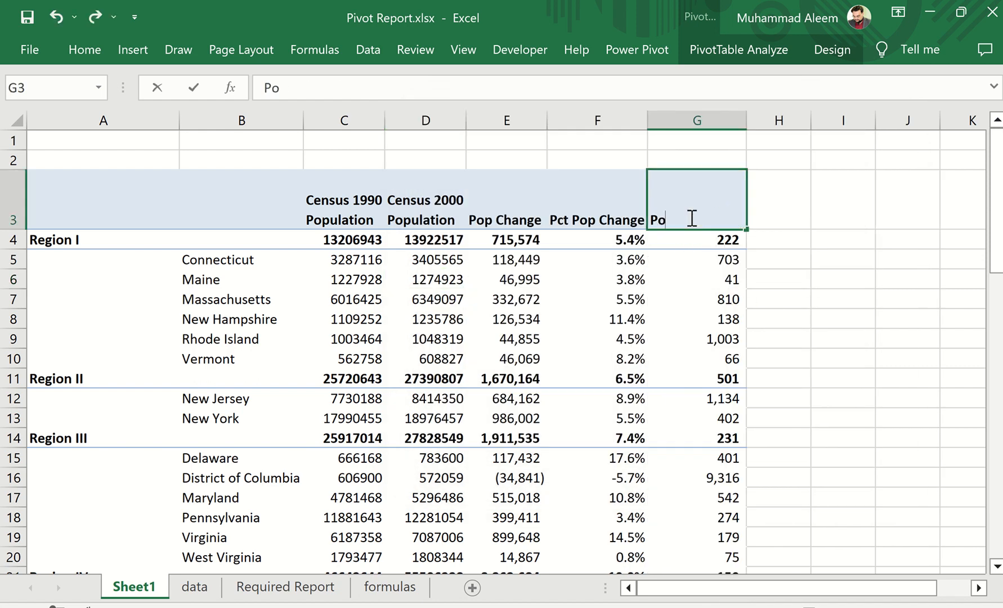
type("p/Sq M")
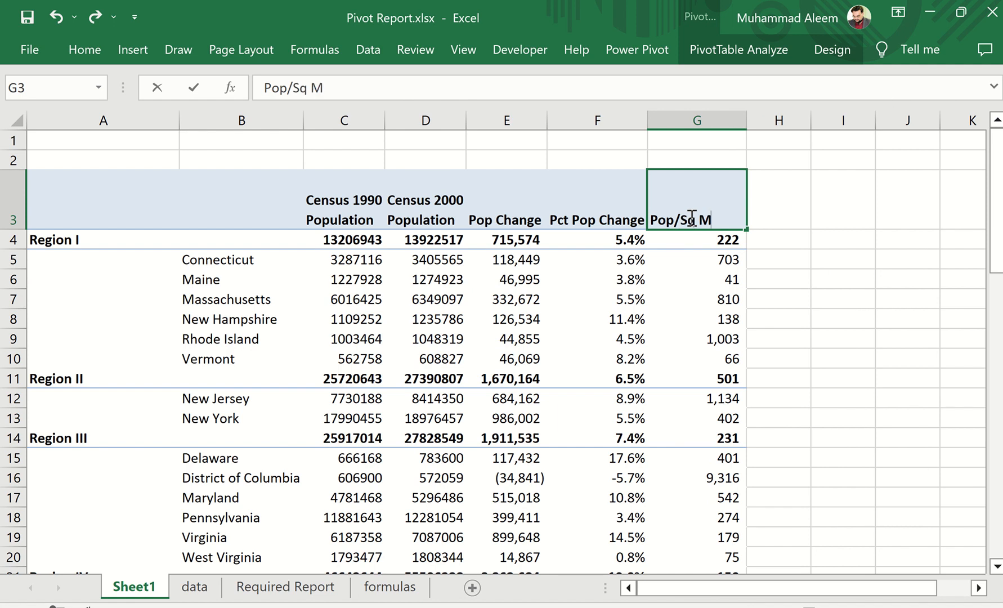
type("ile")
key("Return")
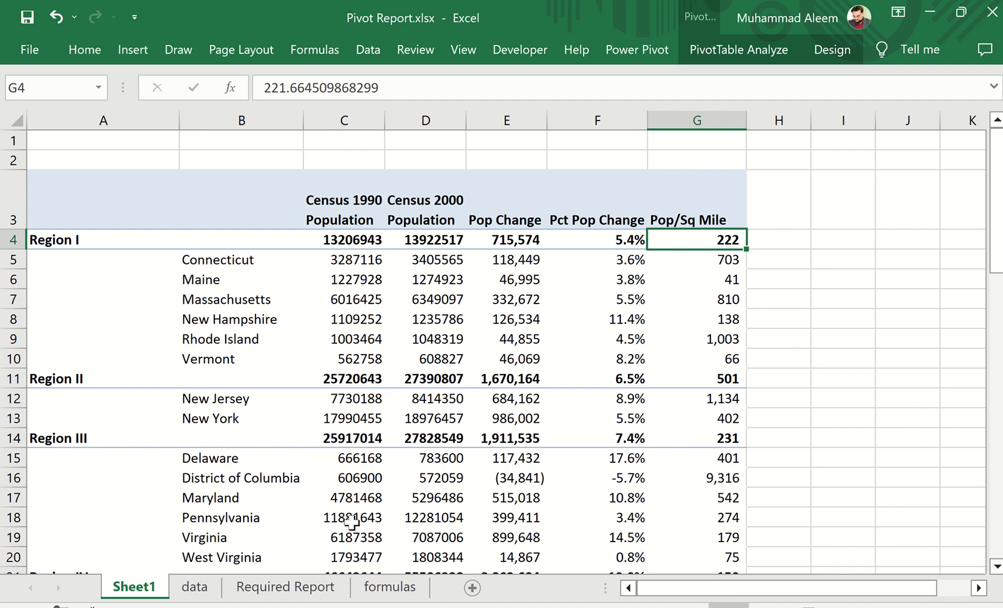
Following the required report, apply White, Pivot Style Medium 1 to the PivotTable with banded rows and banded columns
left_click(314, 589)
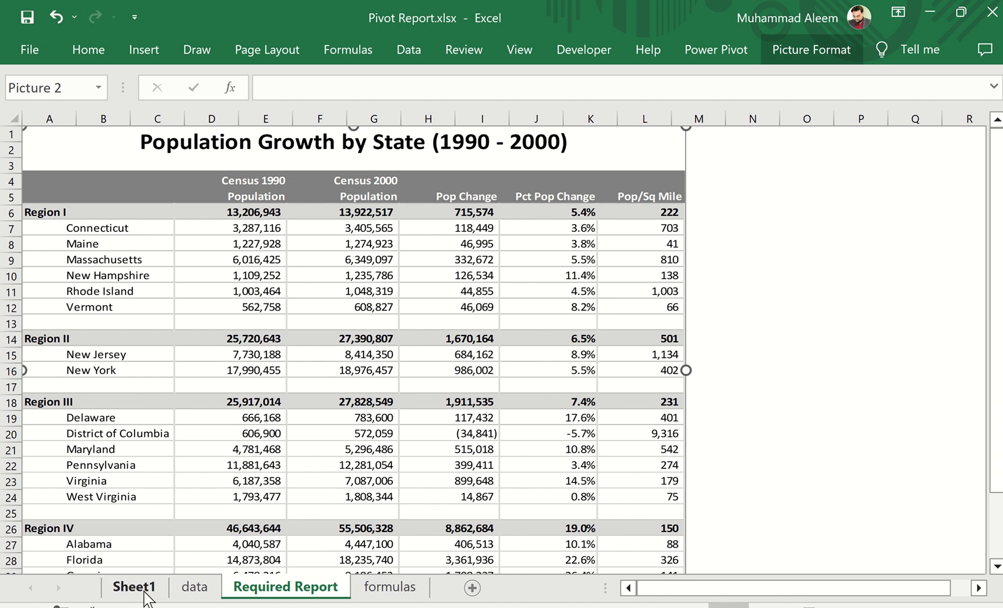
left_click(127, 593)
left_click(350, 317)
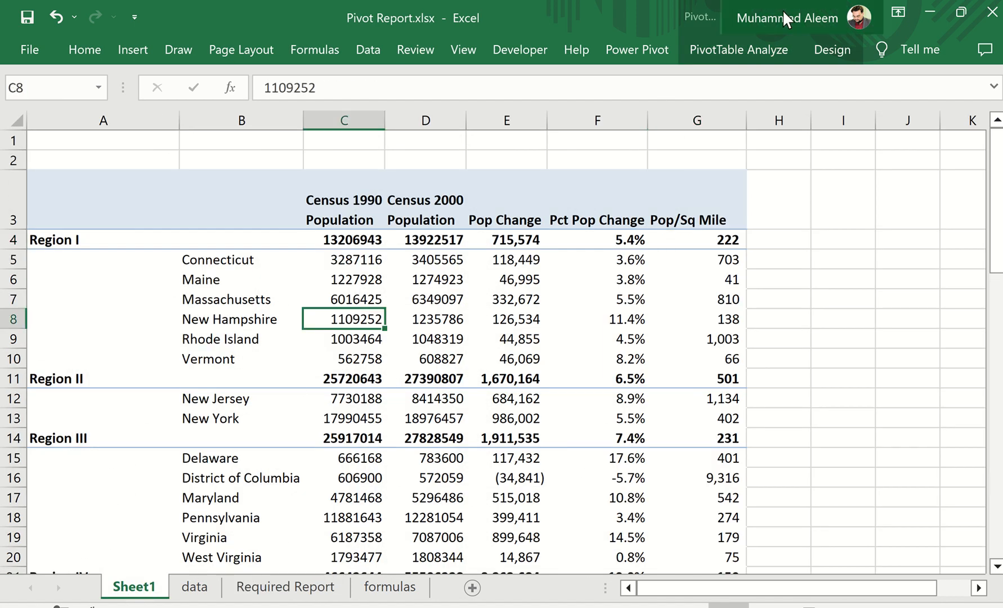
left_click(831, 50)
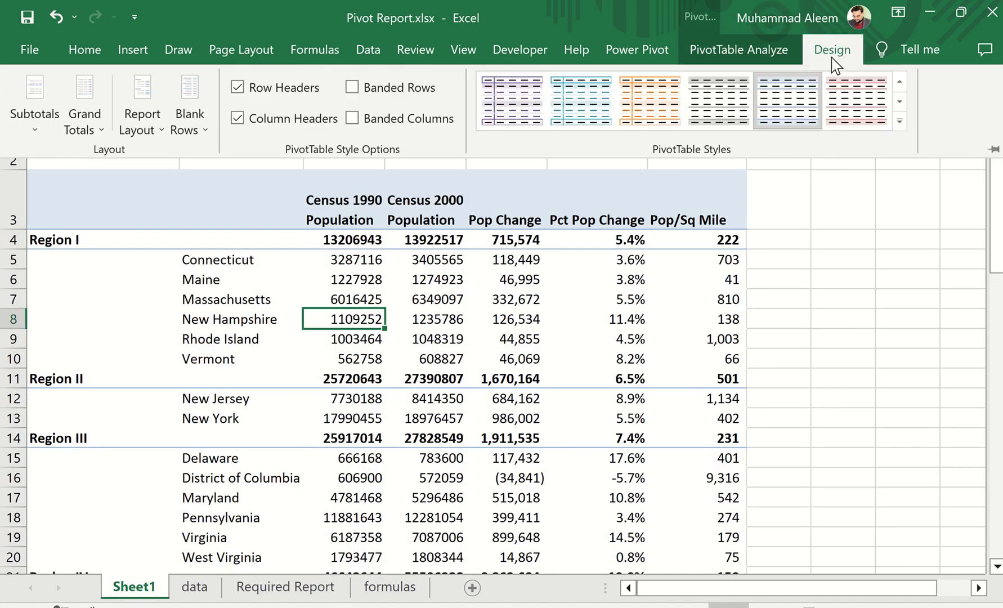
left_click(901, 125)
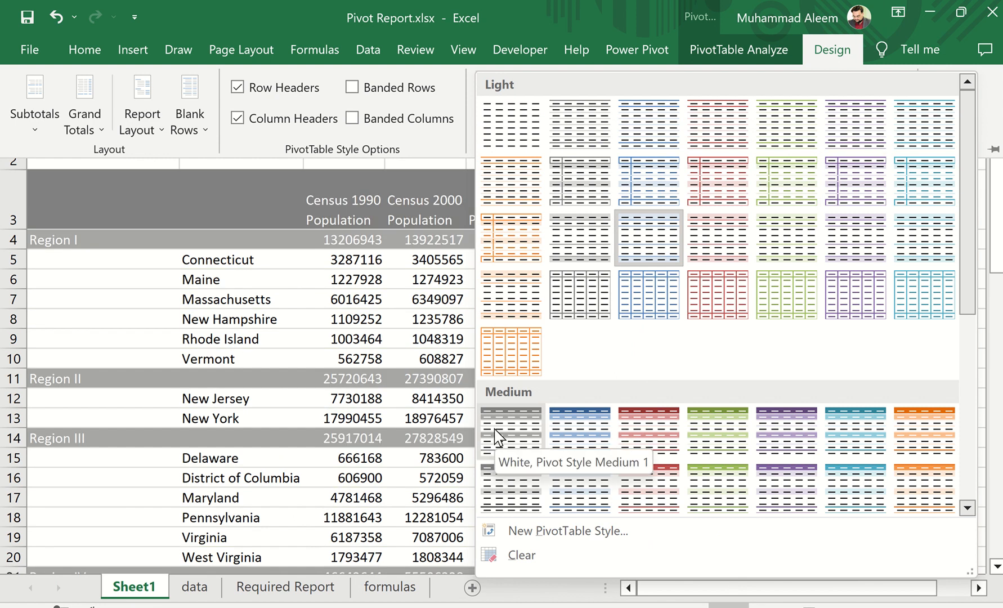
left_click(495, 436)
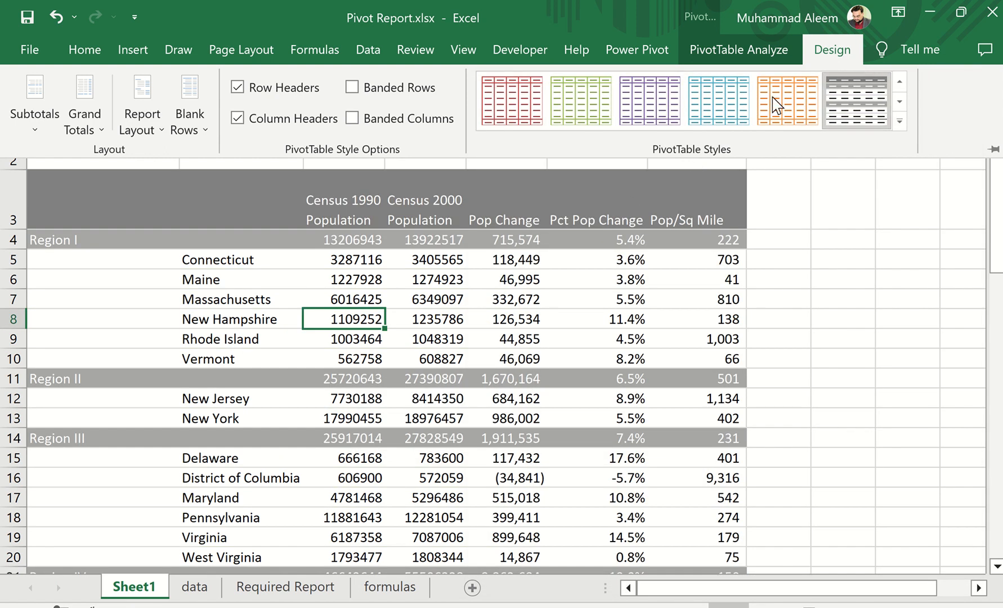
left_click(352, 87)
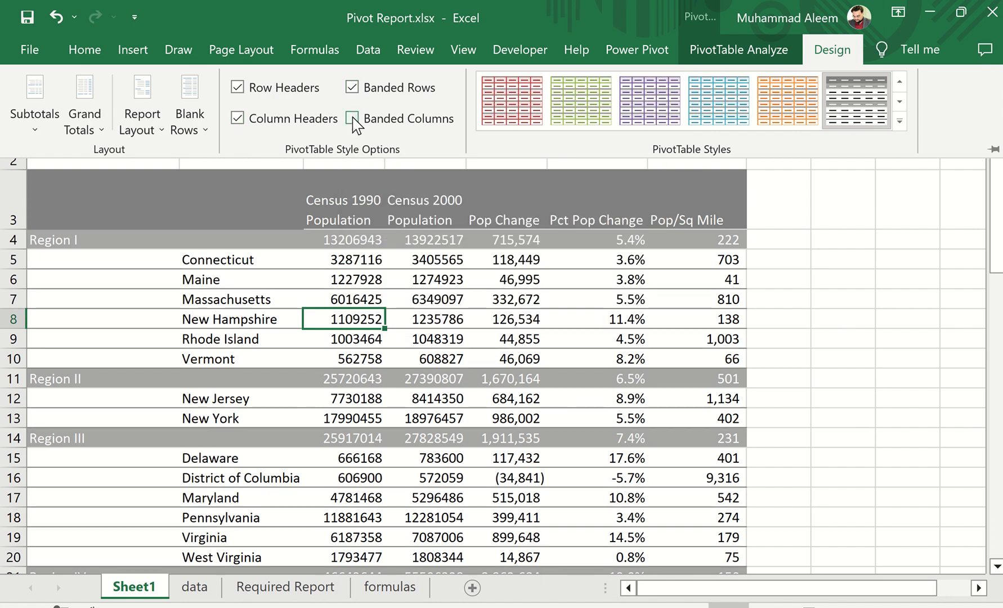
left_click(353, 120)
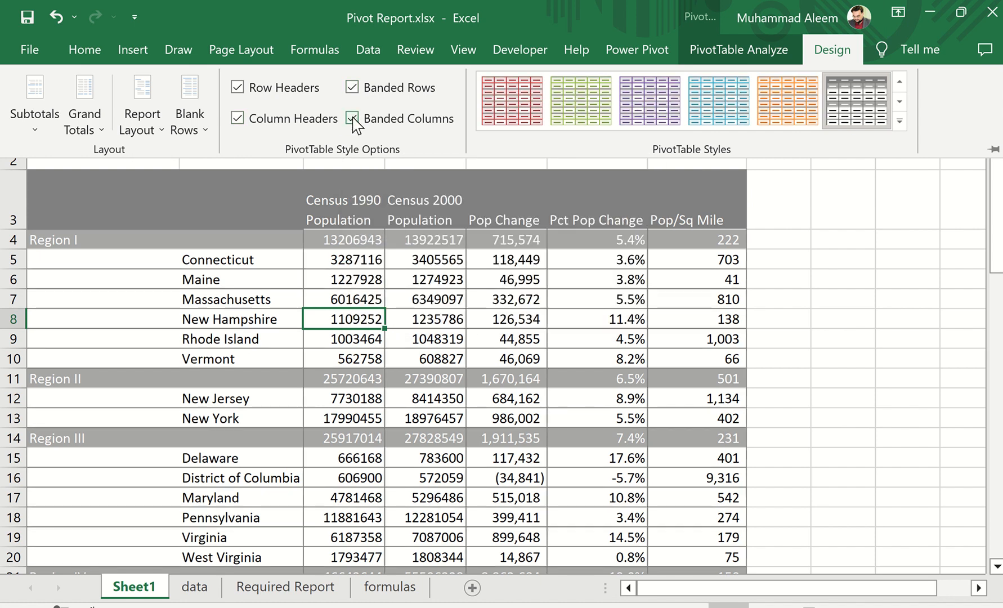
Compare the PivotTable on Sheet1 with the required report and insert a blank line after each item
left_click(273, 588)
left_click(270, 588)
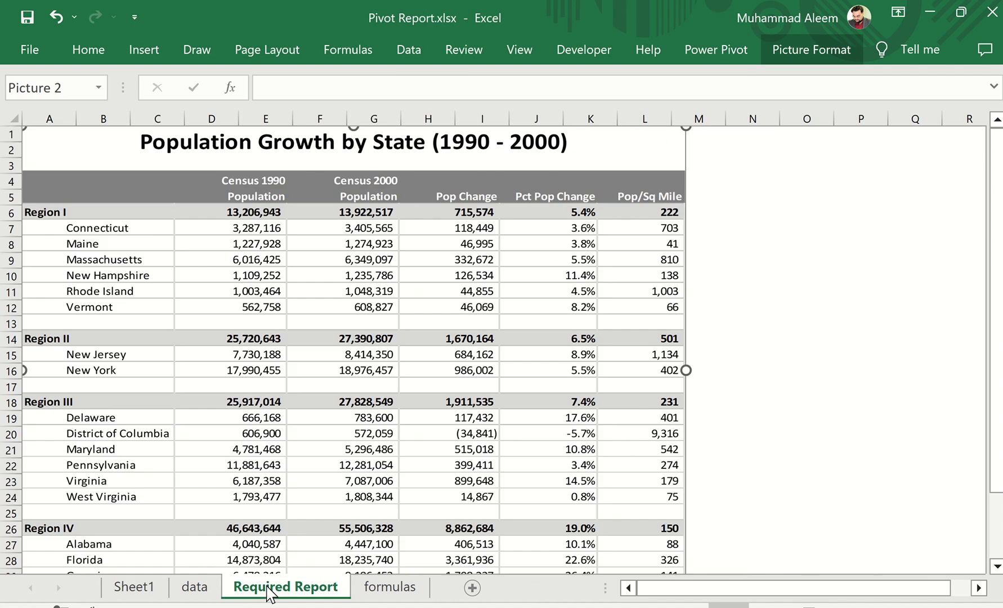
left_click(129, 591)
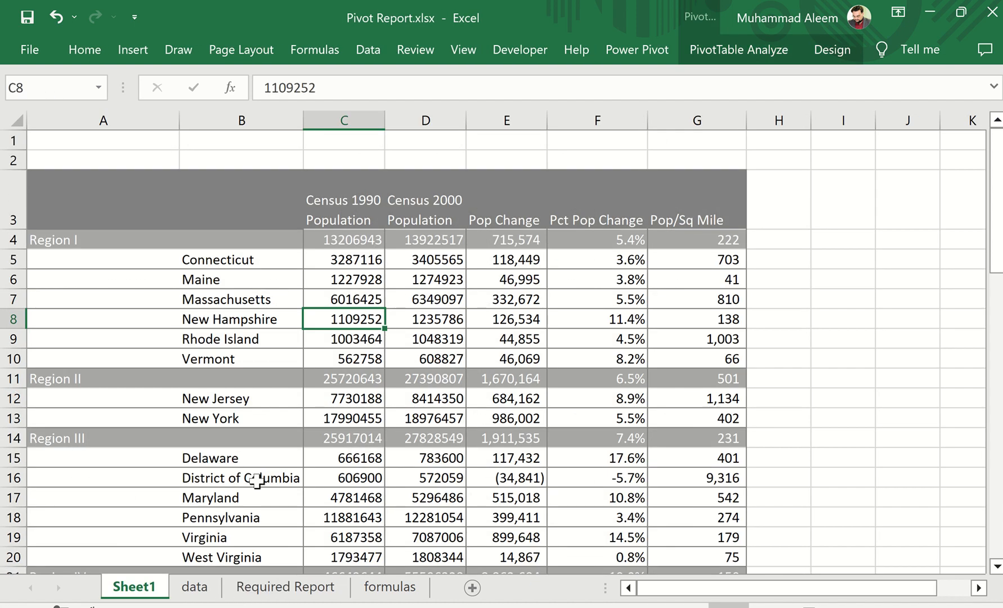
left_click(270, 590)
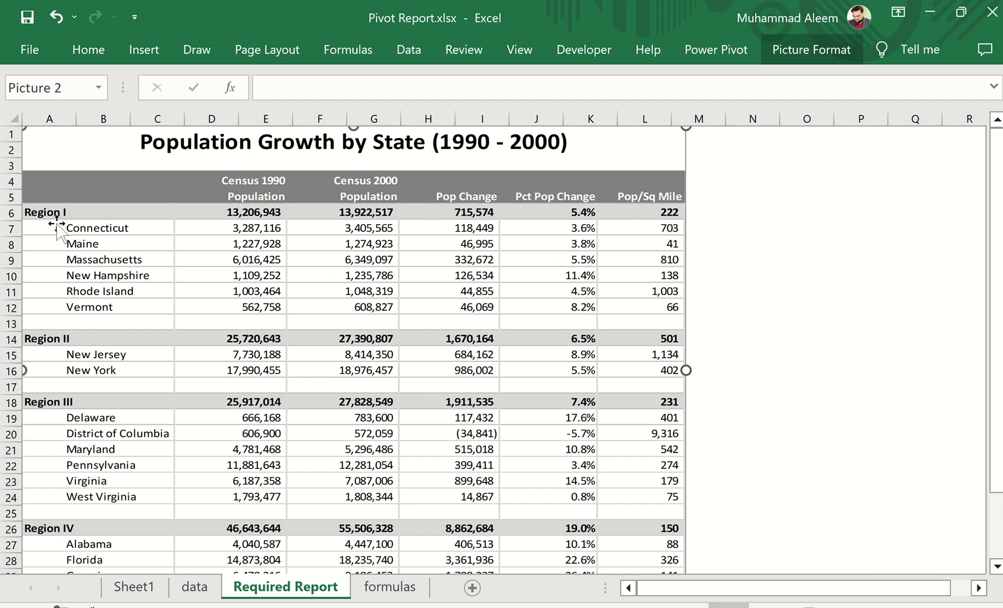
left_click(134, 588)
left_click(231, 329)
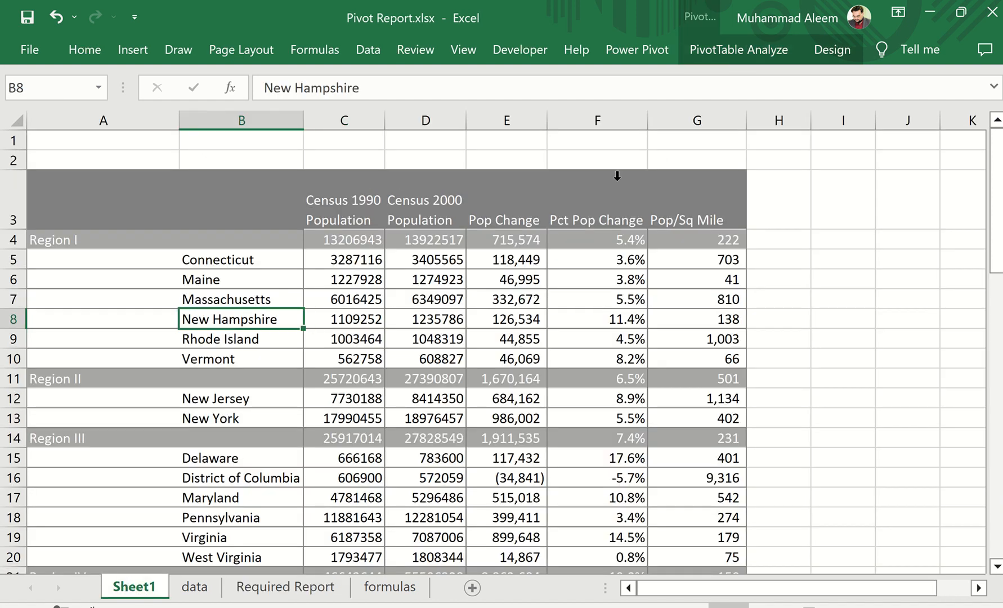
left_click(832, 49)
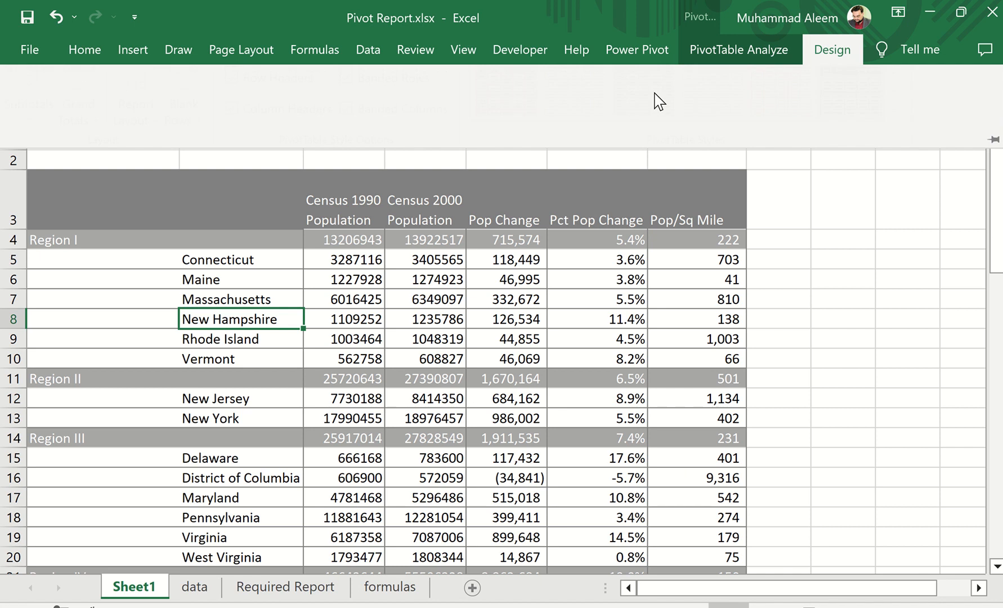
left_click(187, 131)
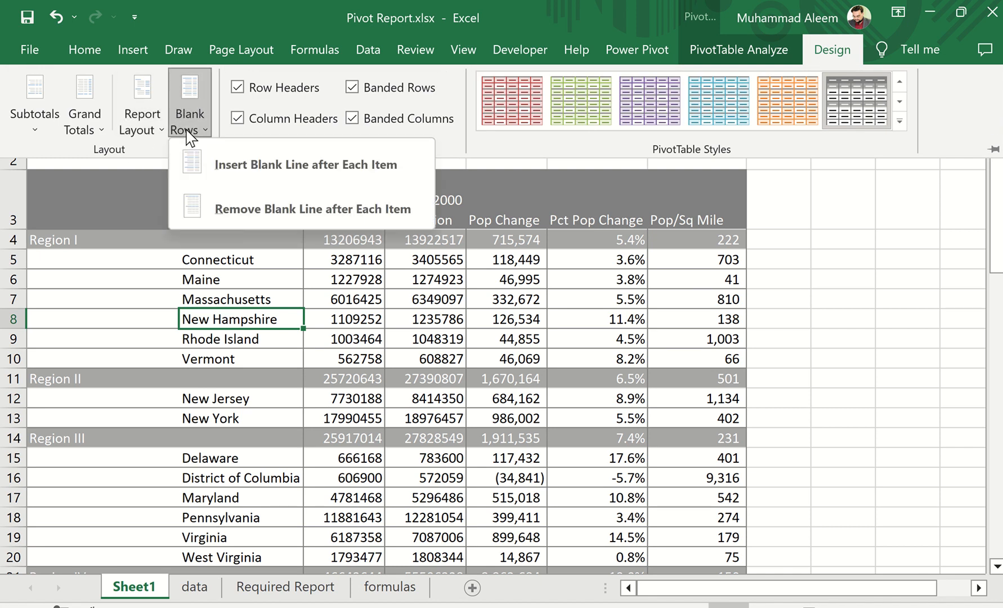
left_click(223, 163)
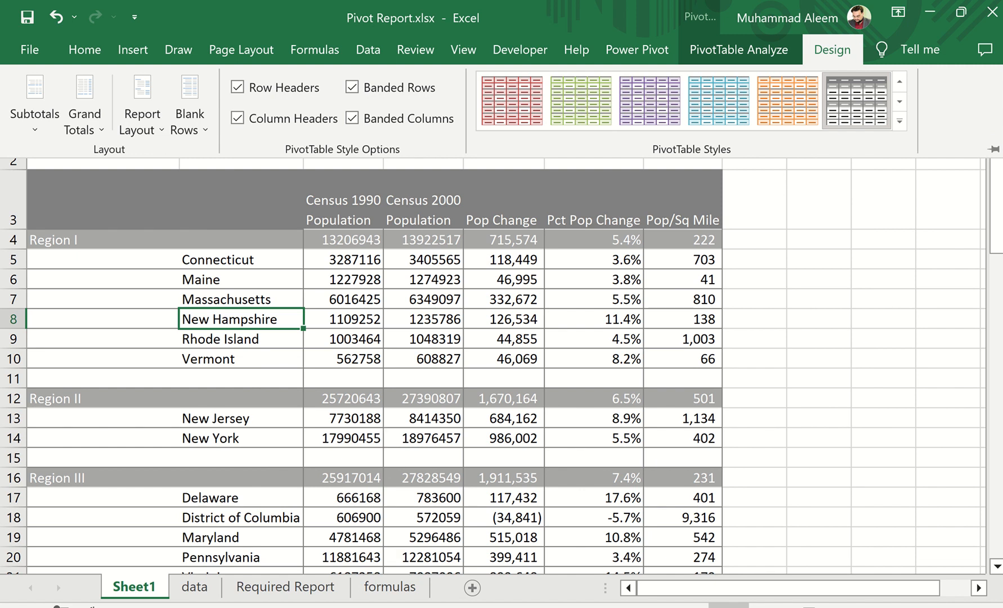
left_click(618, 302)
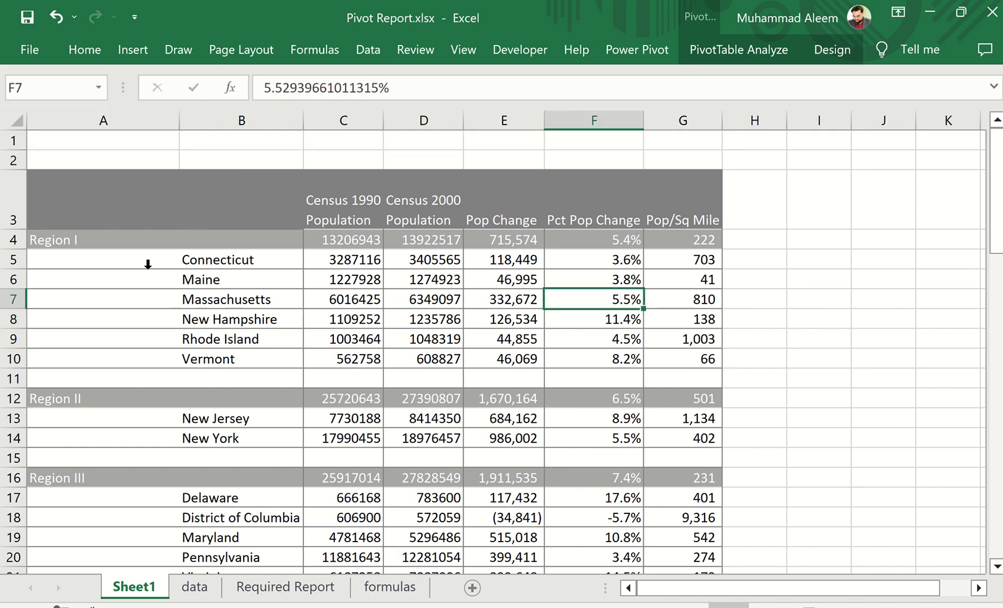
Following the required report, make row 1 on Sheet1 taller and enter the title Population Growth Rate (1990 to 2000) in A1
left_click(284, 586)
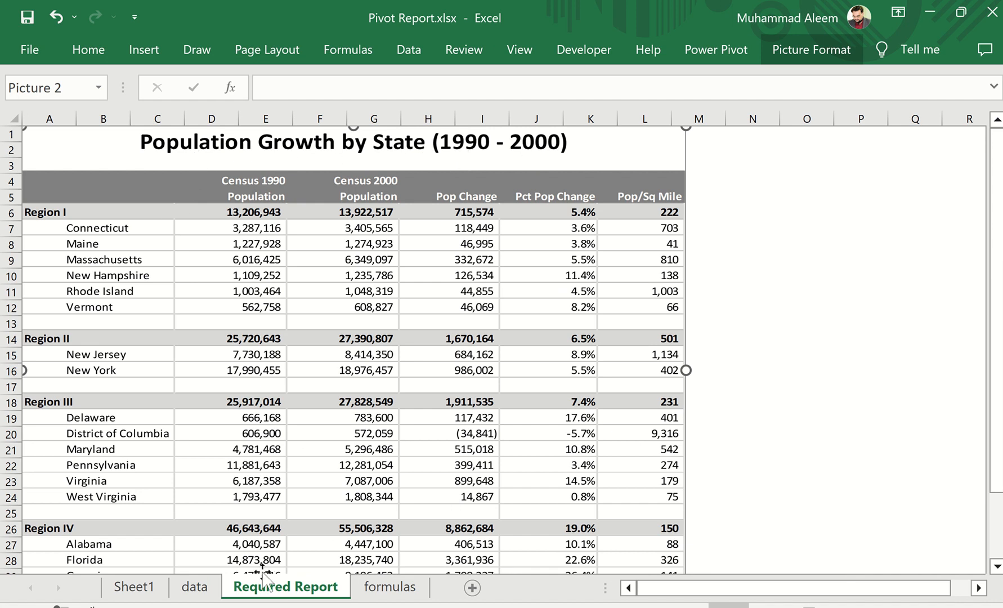
left_click(144, 590)
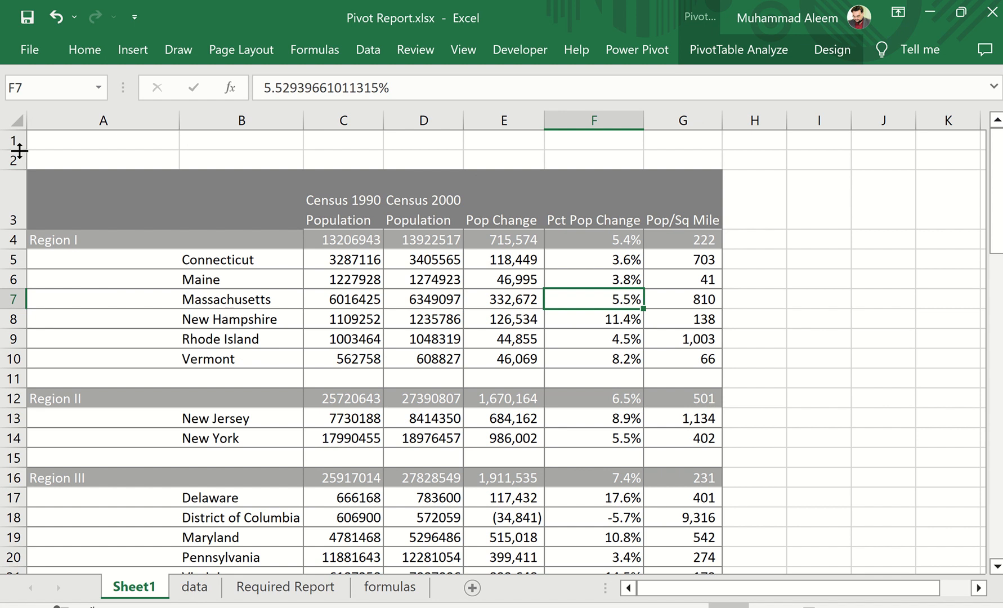
left_click_drag(20, 150, 20, 162)
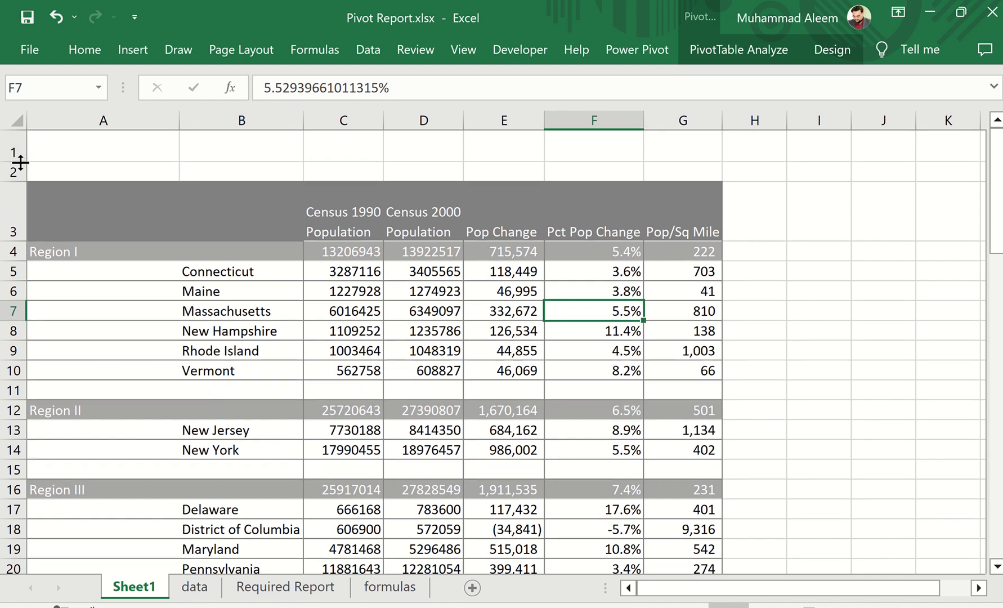
left_click(75, 150)
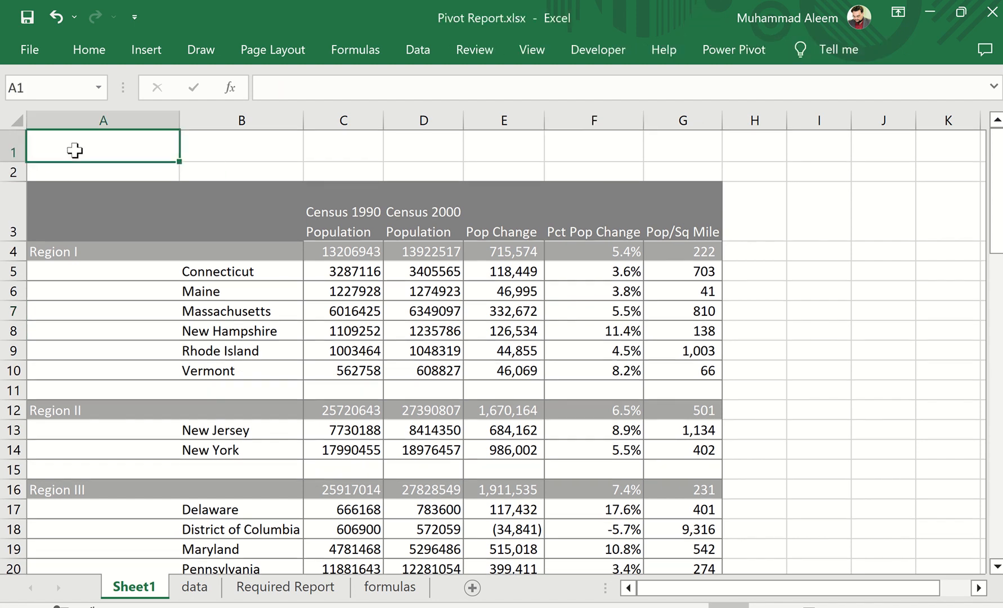
type("Population Growth")
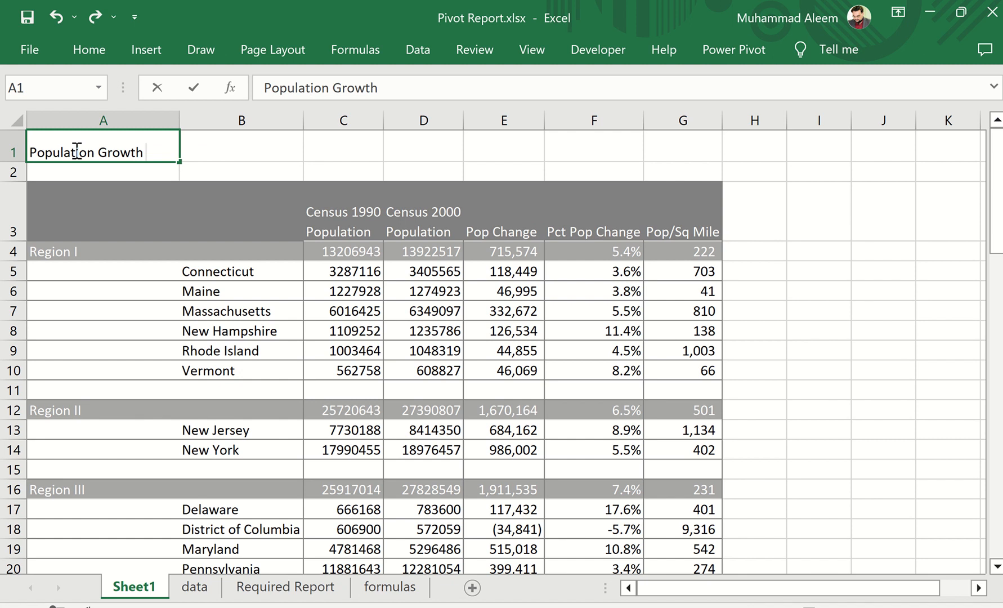
type("Rate")
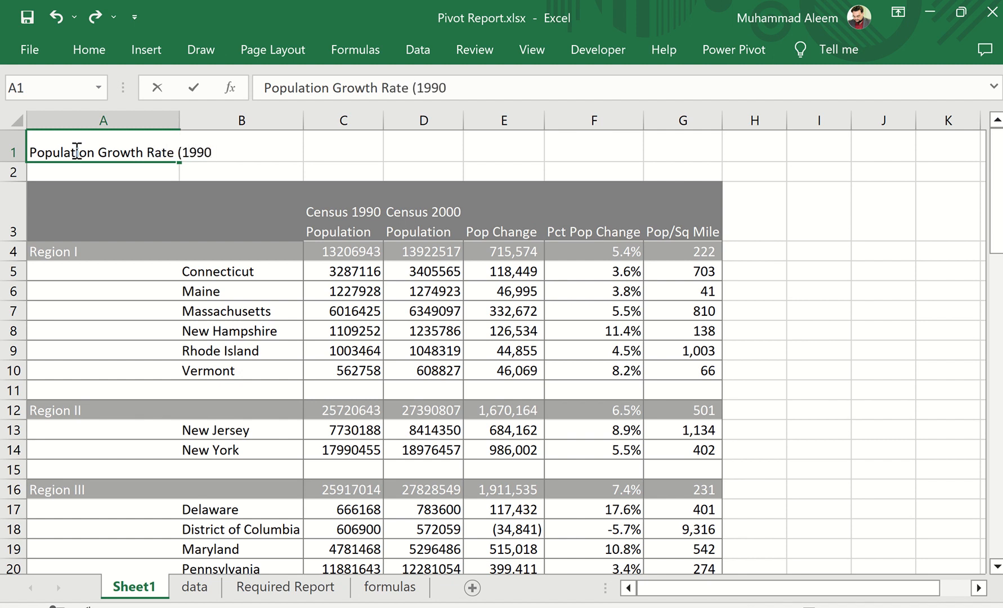
type("(1990 to 2000")
key("Return")
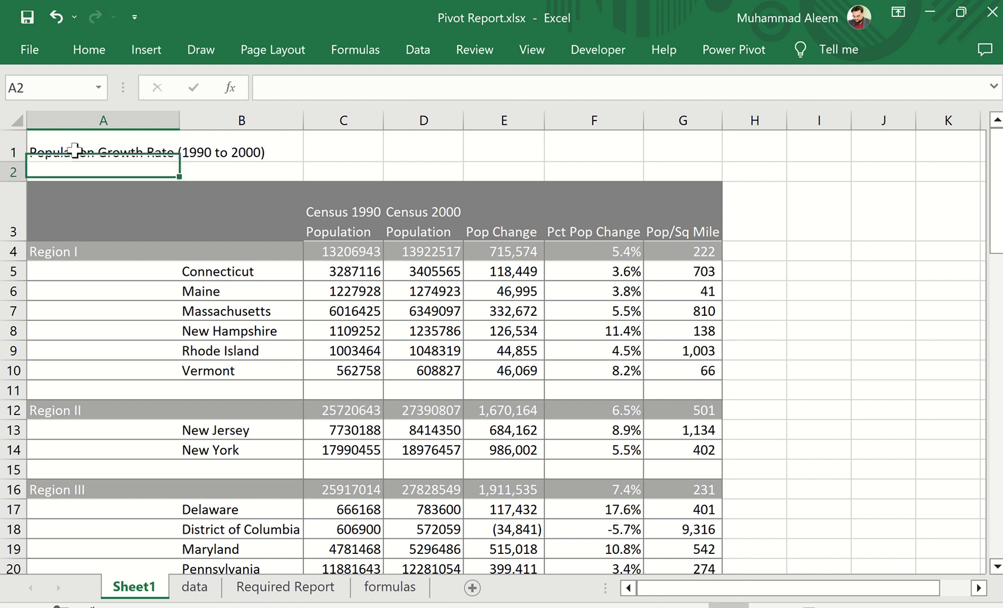
Make the title in A1 bold and enlarge its font to 20 pt
left_click(76, 152)
left_click(92, 55)
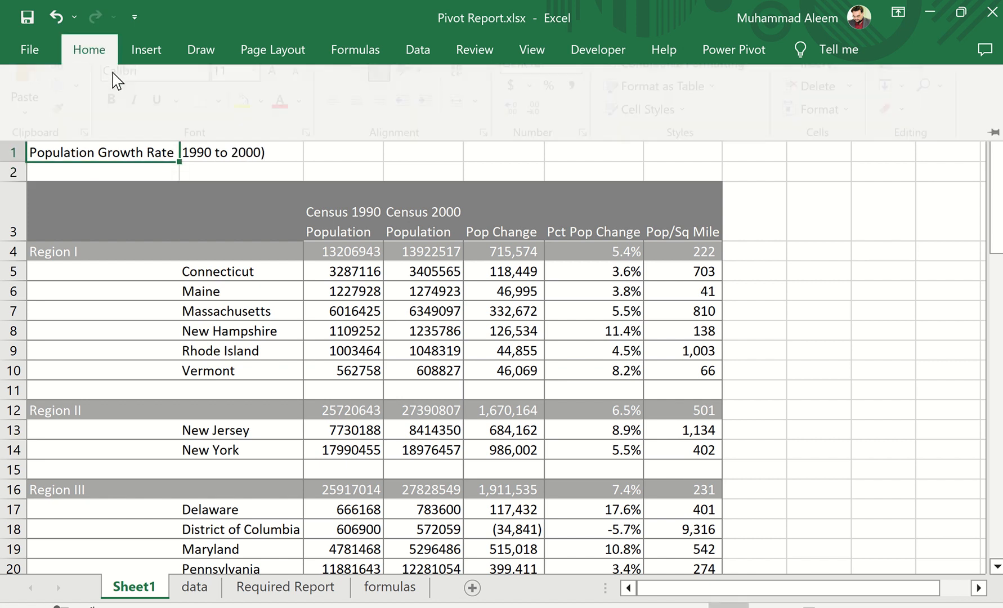
left_click(281, 89)
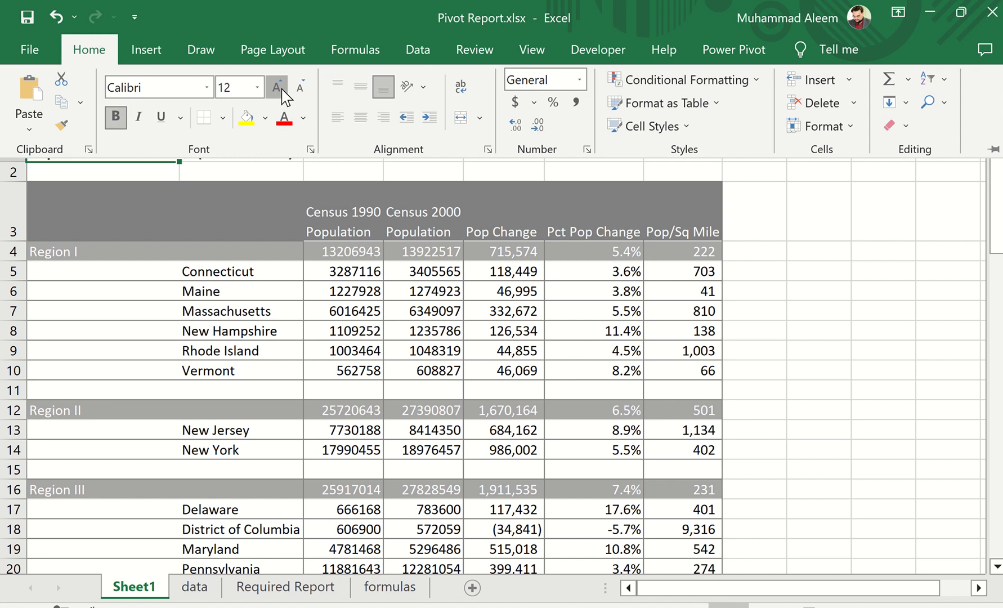
left_click(281, 89)
left_click(280, 89)
left_click(281, 88)
left_click(280, 89)
left_click(281, 253)
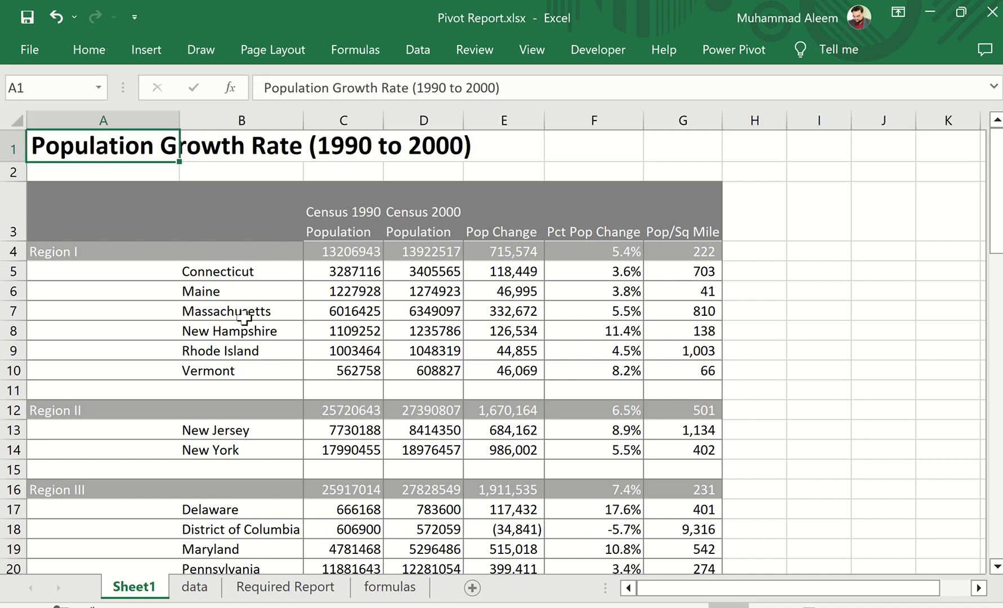
Check the title wording in the required report and change A1 to Population Growth by State (1990 to 2000)
left_click(272, 588)
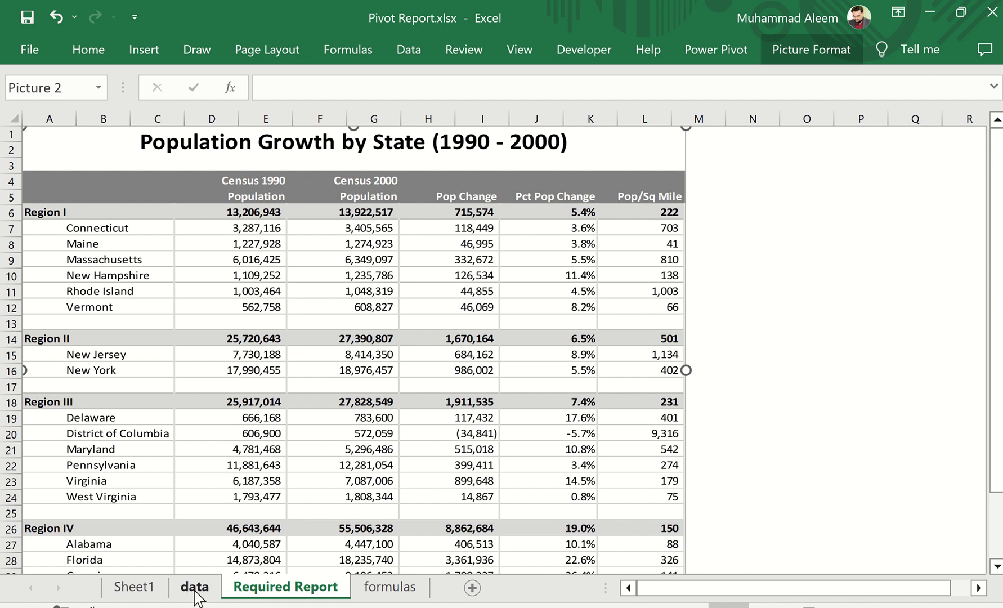
left_click(138, 589)
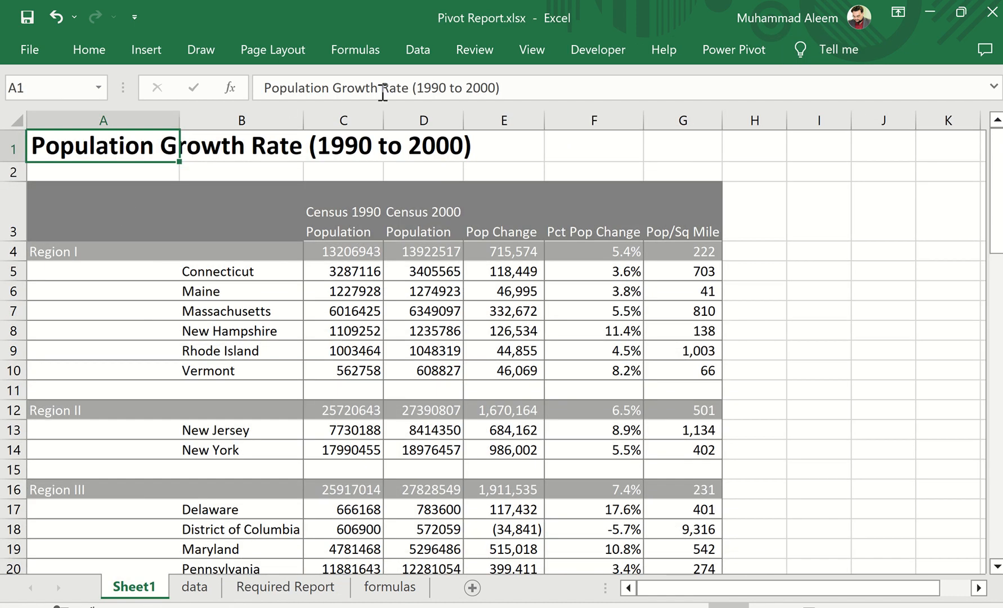
left_click_drag(382, 91, 409, 93)
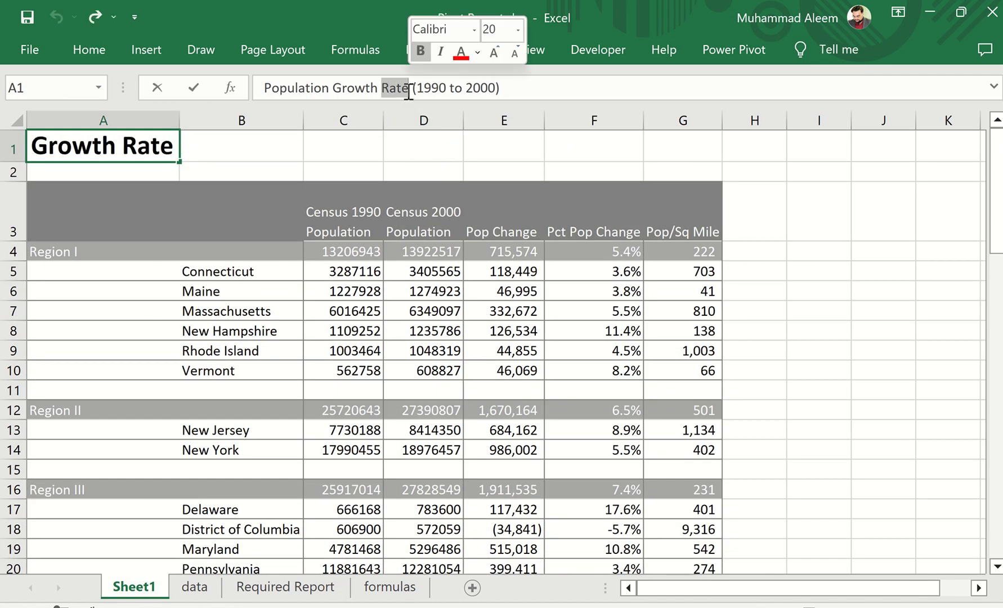
type("by State")
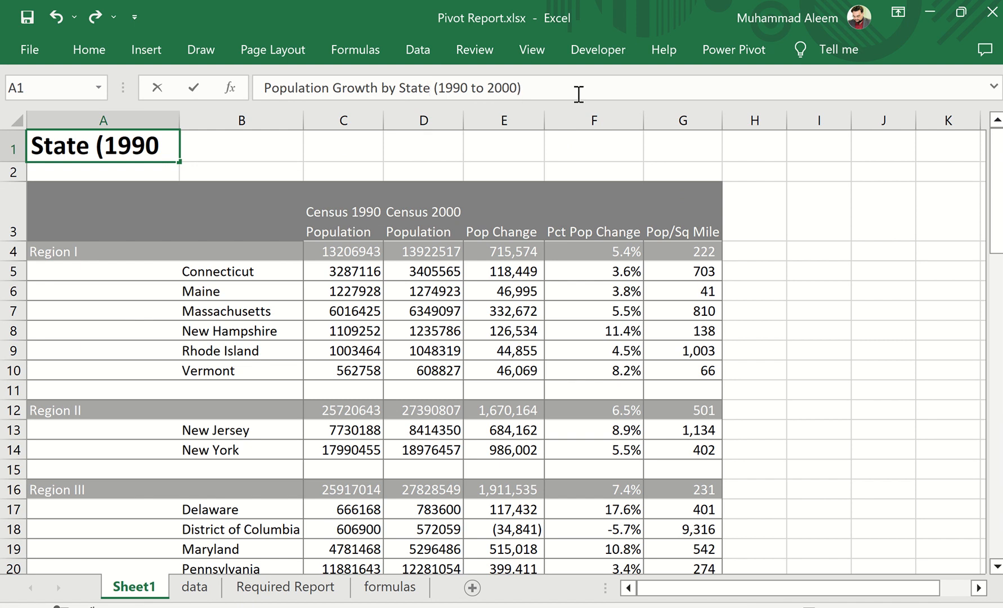
key("Return")
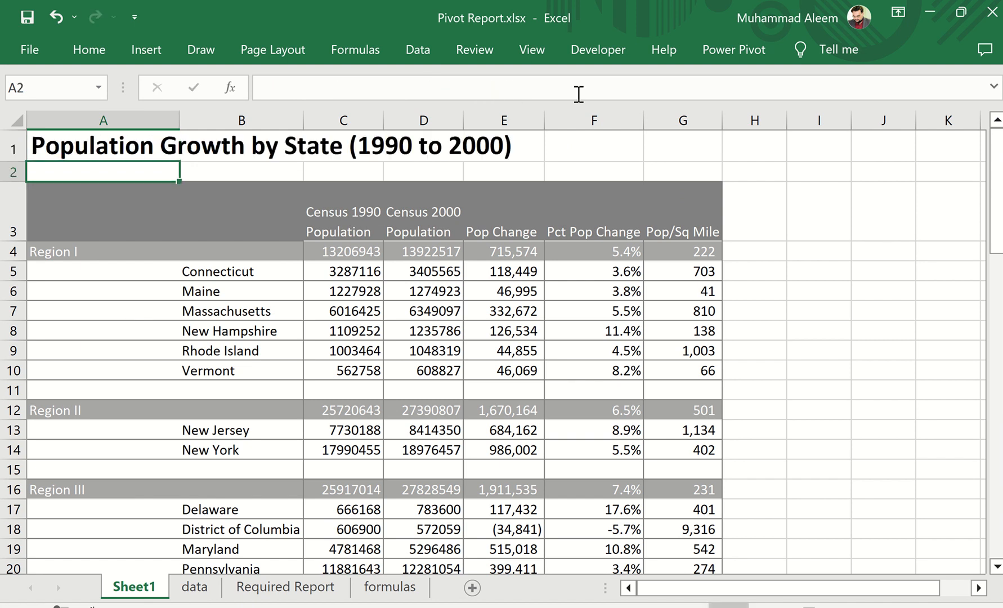
Try Merge & Center on the title across A1:G1, and undo the merge
left_click(73, 150)
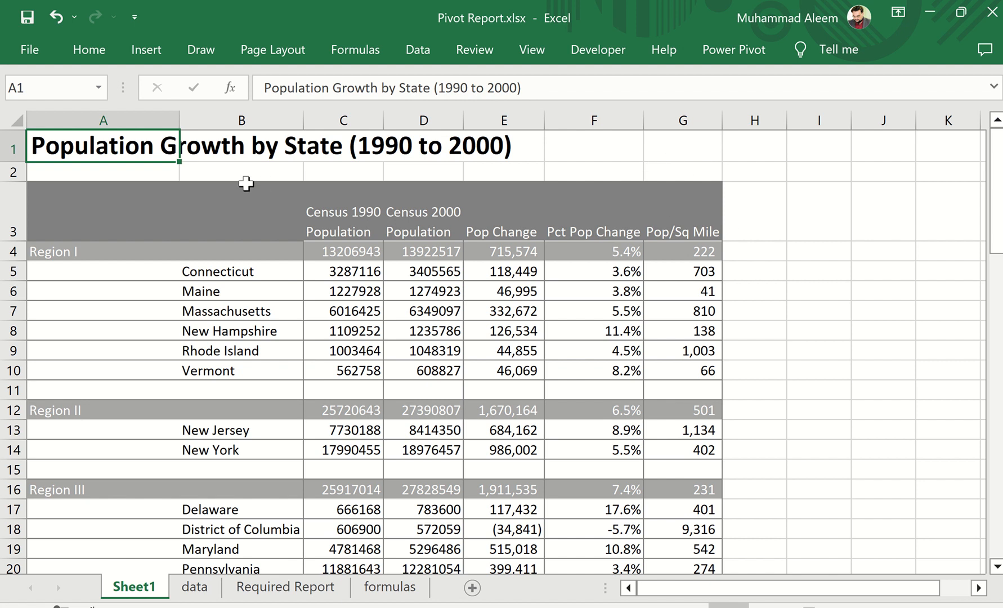
left_click_drag(67, 146, 573, 157)
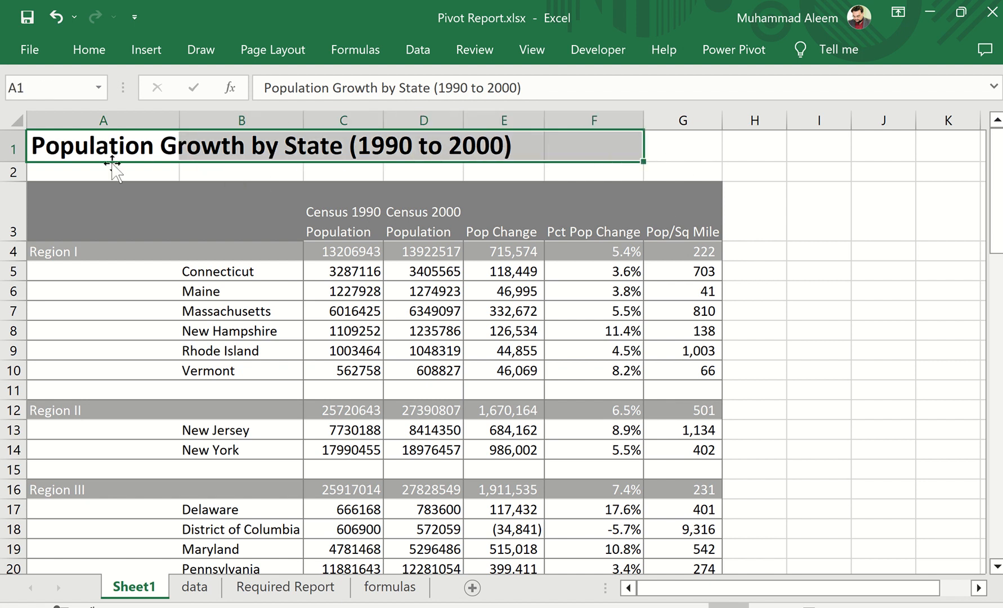
left_click_drag(81, 142, 661, 148)
left_click(85, 54)
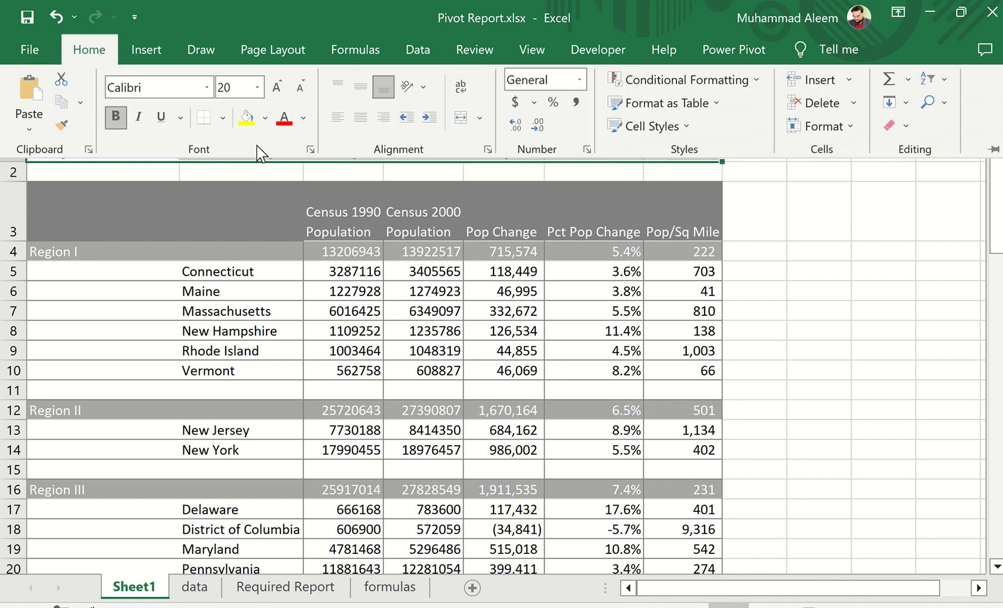
left_click(461, 119)
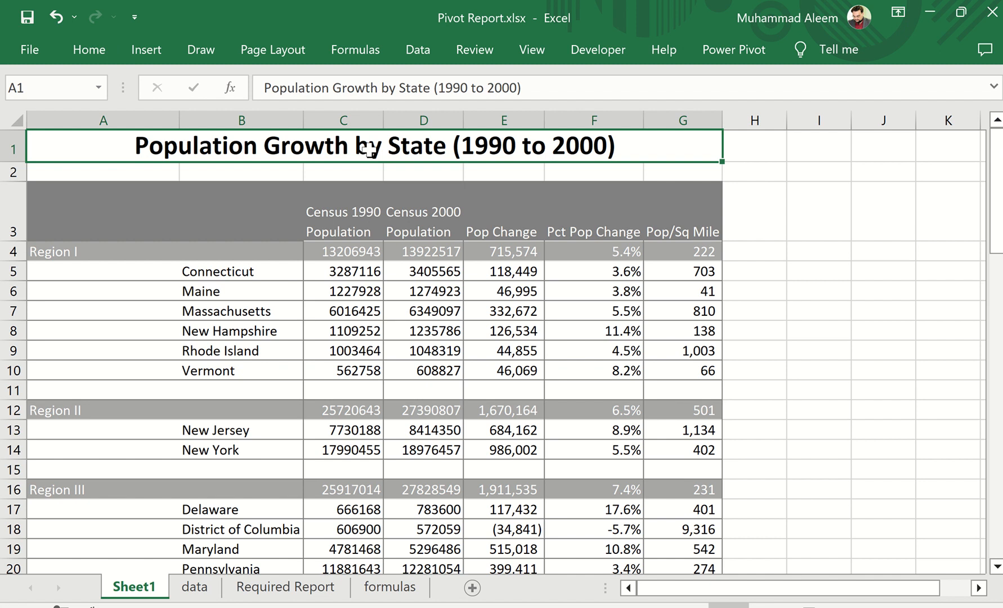
left_click(56, 17)
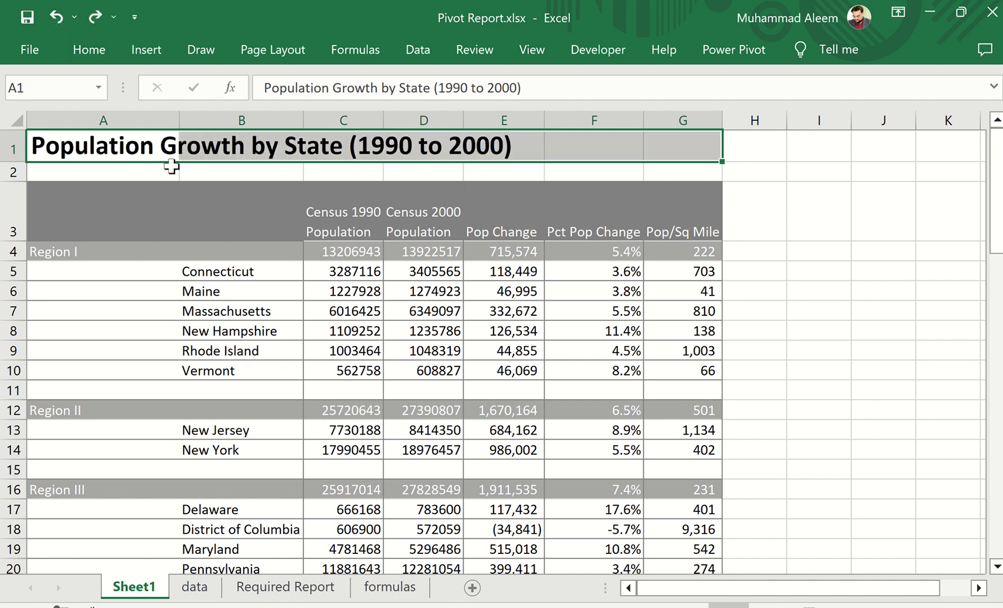
Set the horizontal alignment of A1:G1 to Center Across Selection so the title is centred above the PivotTable without merging
left_click(168, 167)
left_click_drag(93, 147, 665, 150)
right_click(504, 149)
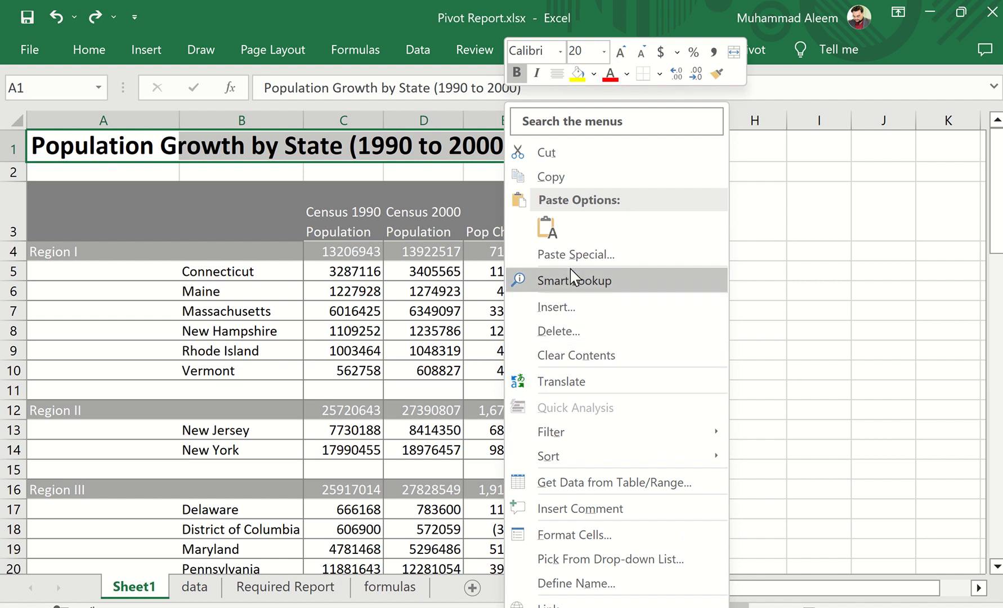
left_click(584, 534)
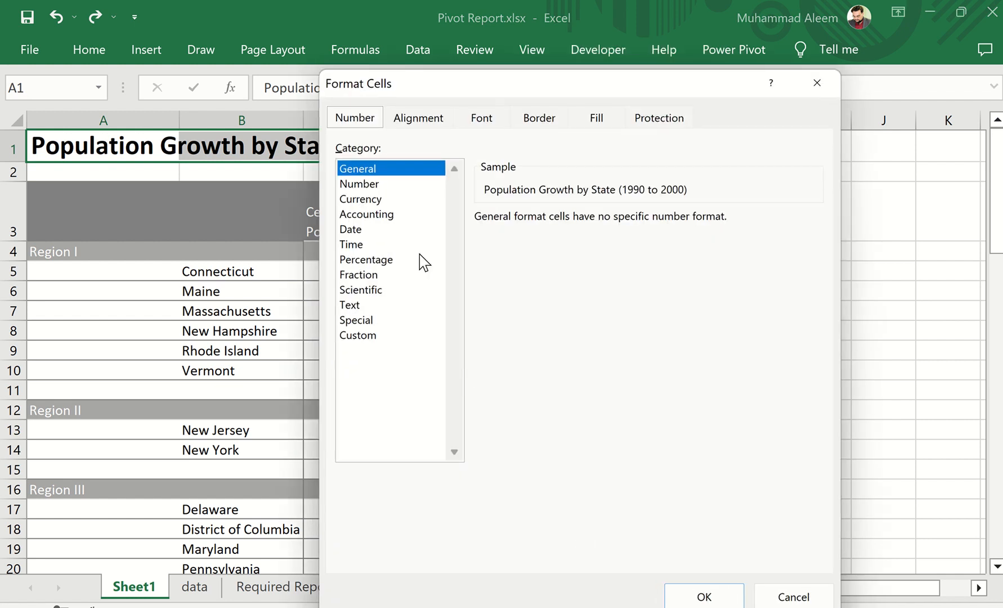
left_click(424, 120)
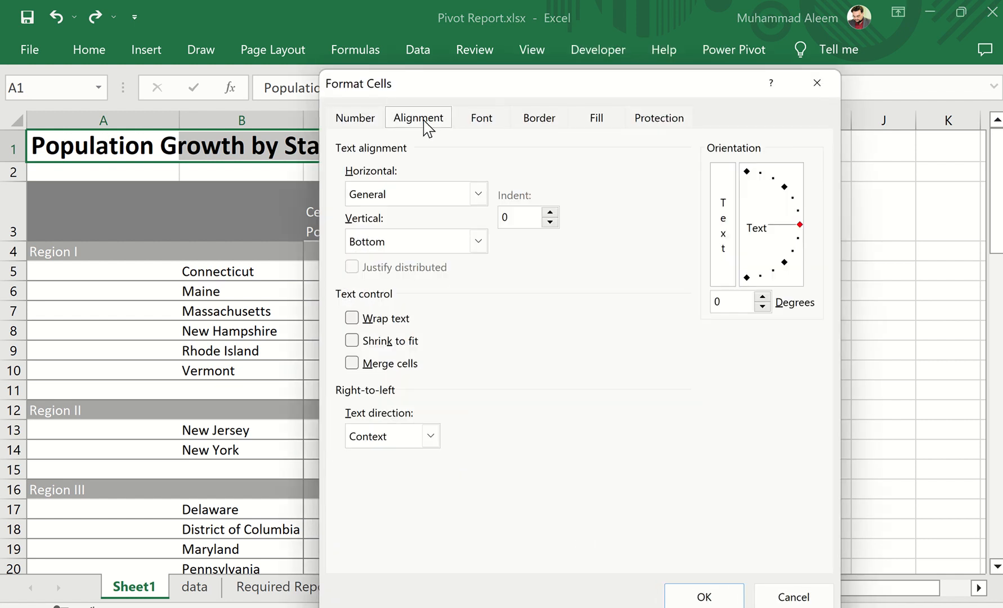
left_click(437, 201)
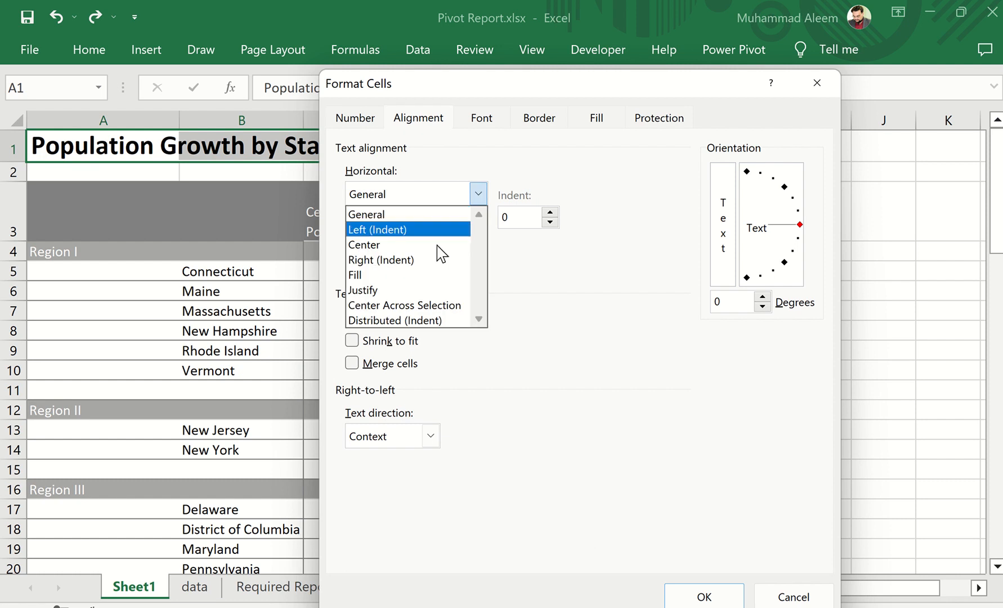
left_click(444, 305)
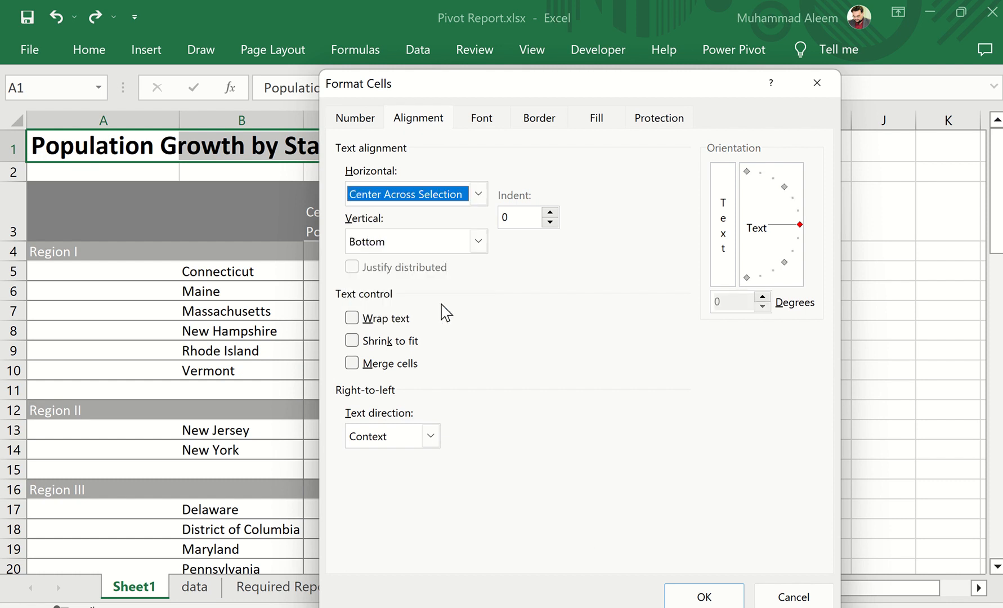
left_click(703, 596)
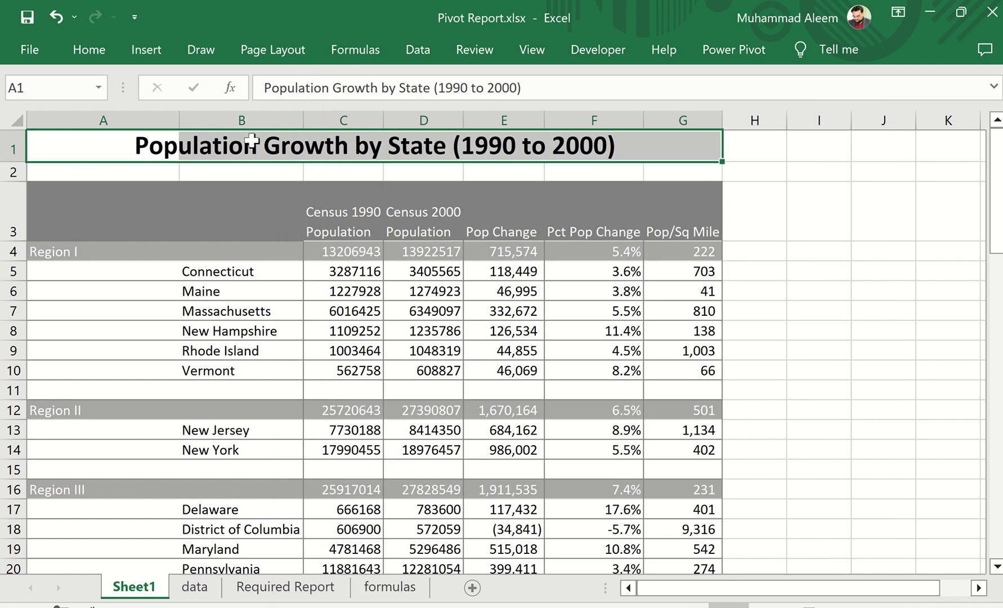
Inspect the cells from A1 to G1 one by one to check whether they are still separate under the title
left_click(154, 141)
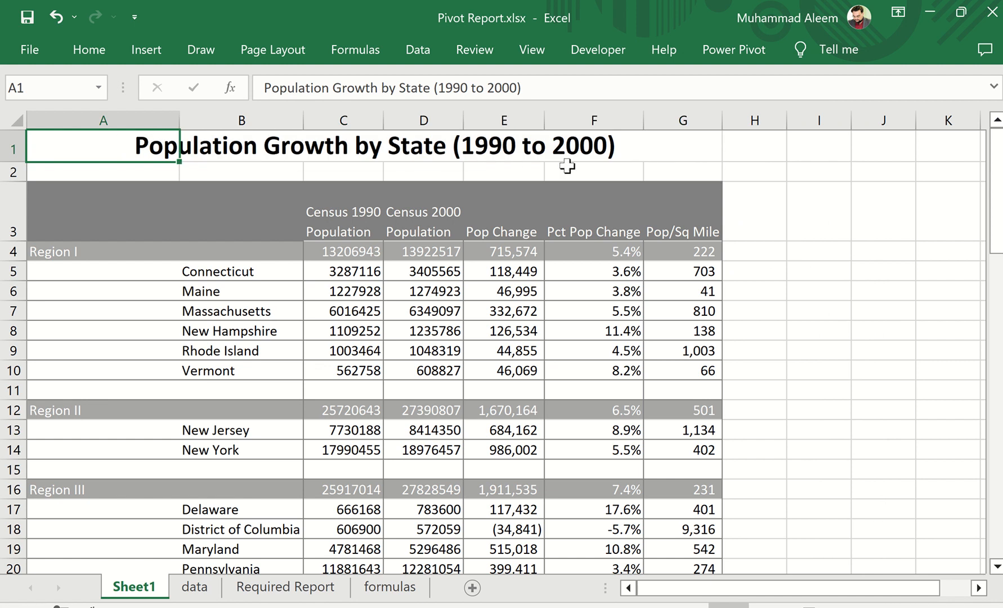
left_click(254, 146)
left_click(365, 148)
left_click(422, 153)
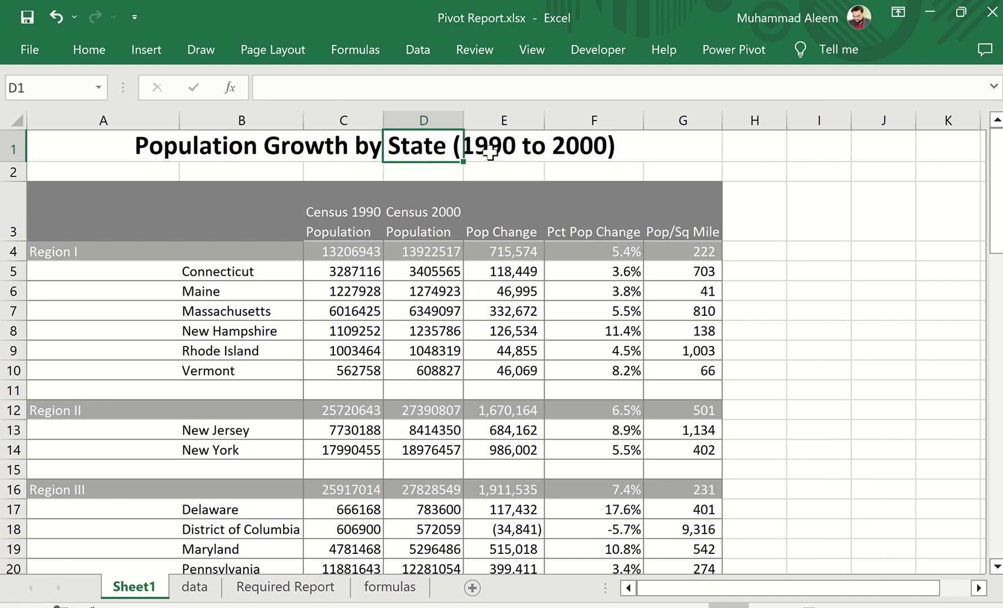
left_click(585, 144)
left_click(666, 149)
left_click(89, 149)
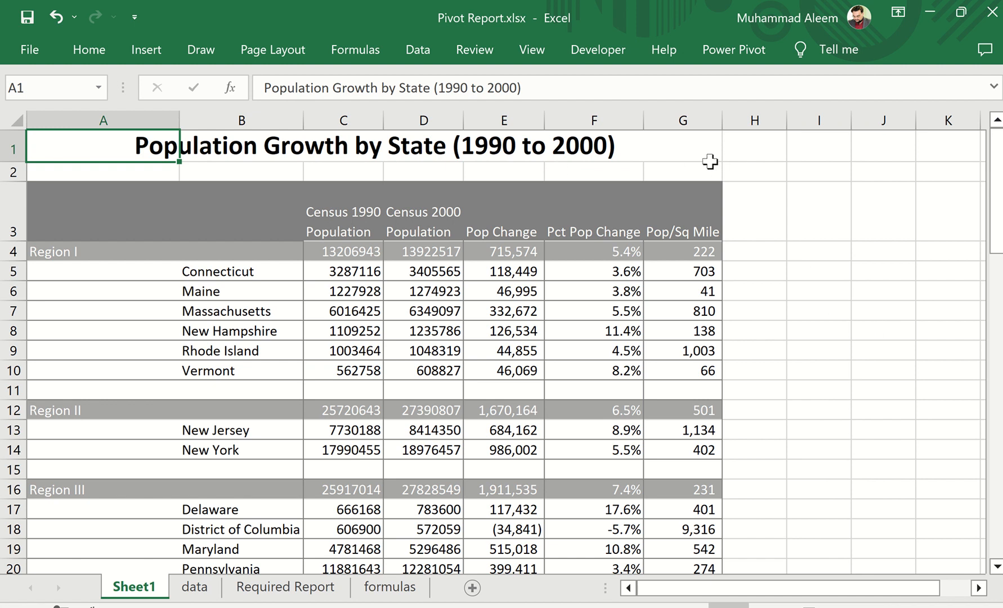
Hide the gridlines on Sheet1 and compare the sheet with the required report
left_click(531, 49)
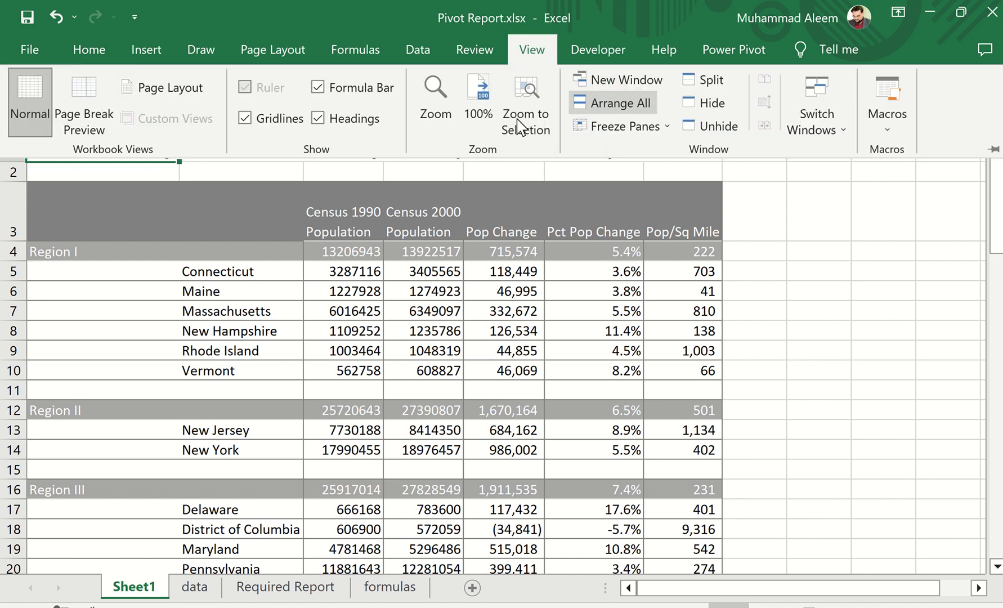
left_click(282, 125)
left_click(804, 359)
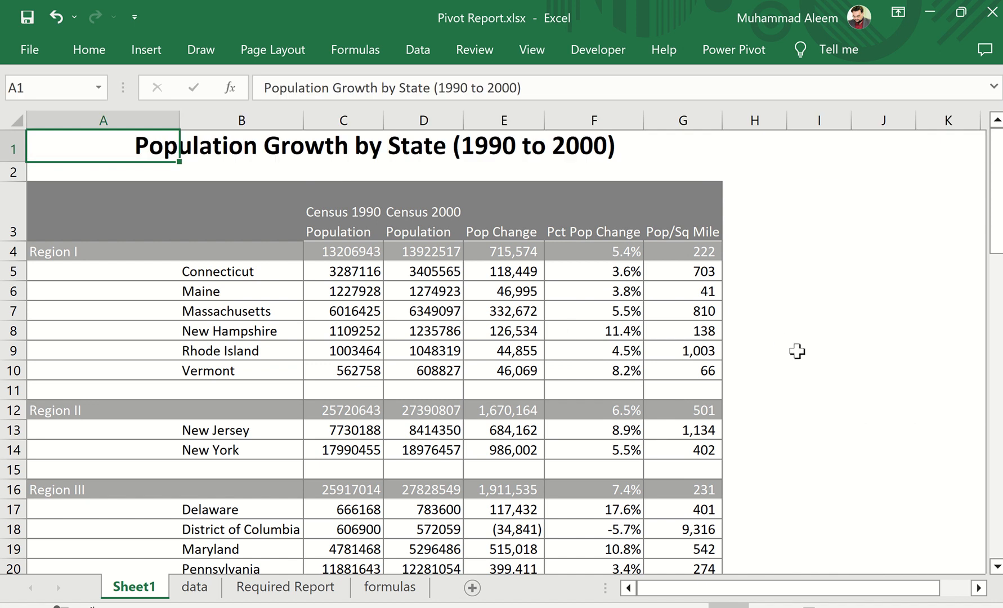
left_click(829, 320)
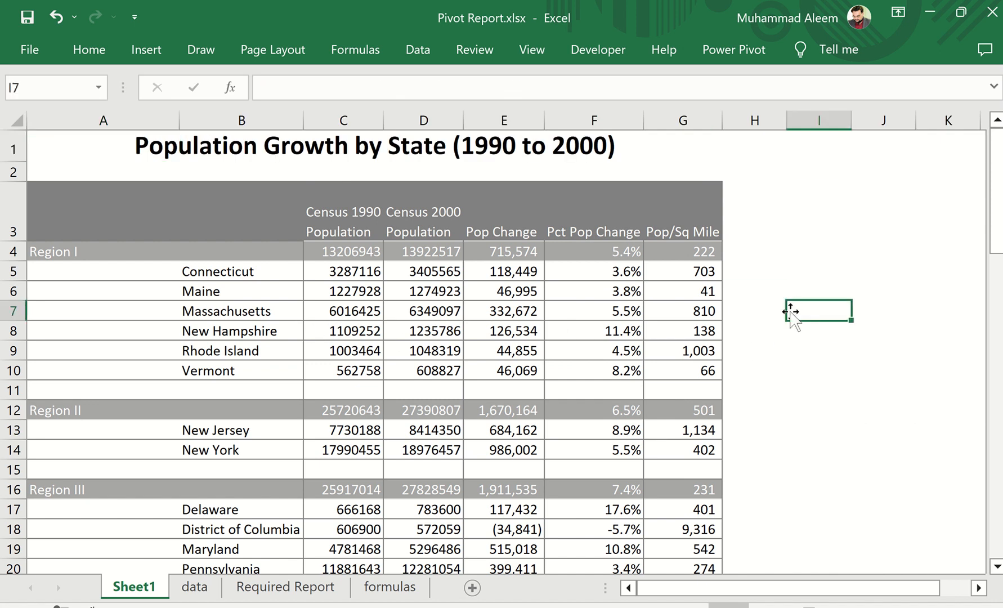
left_click(301, 588)
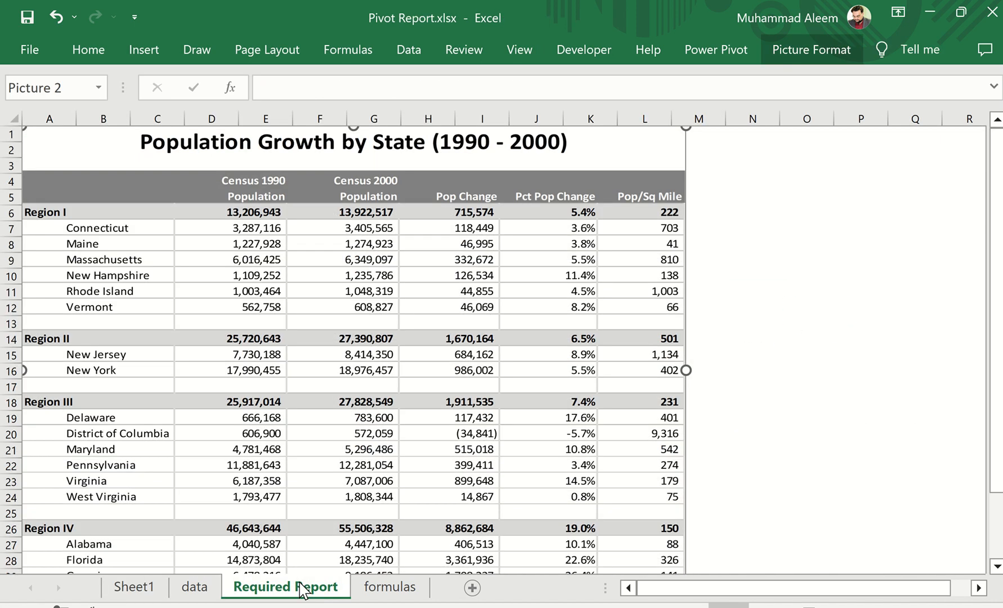
left_click(148, 587)
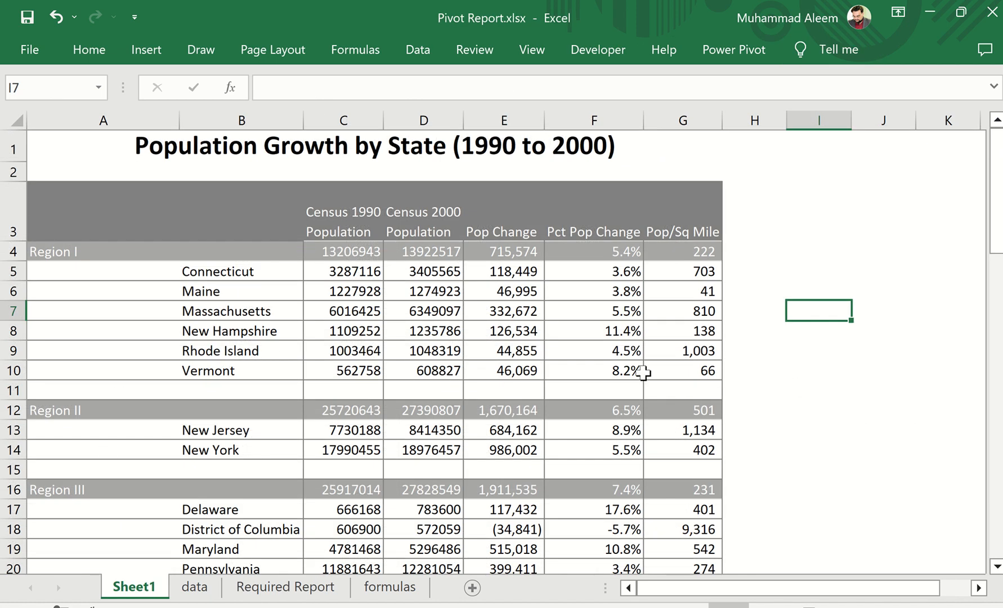
mouse_move(644, 371)
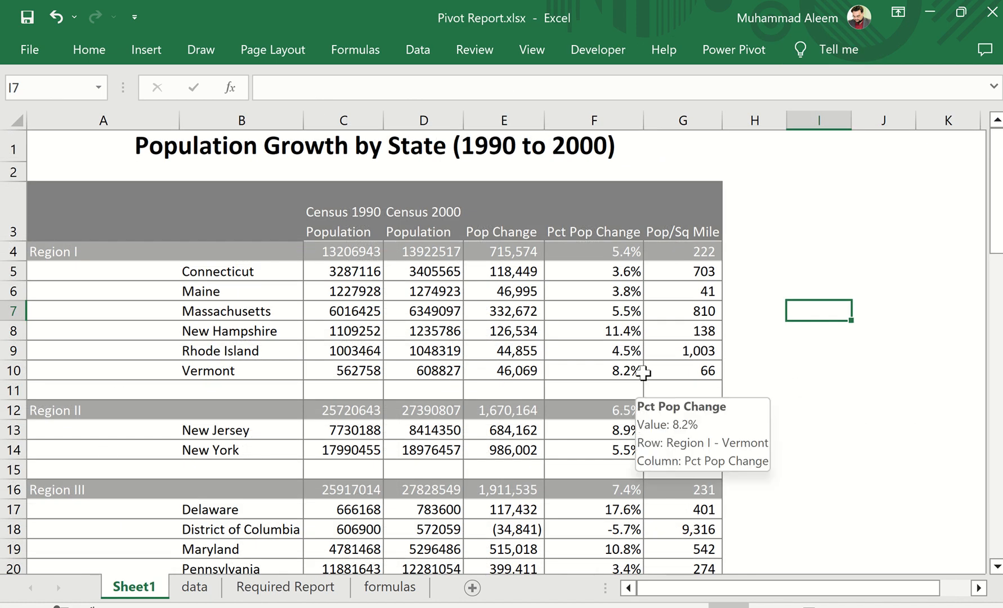